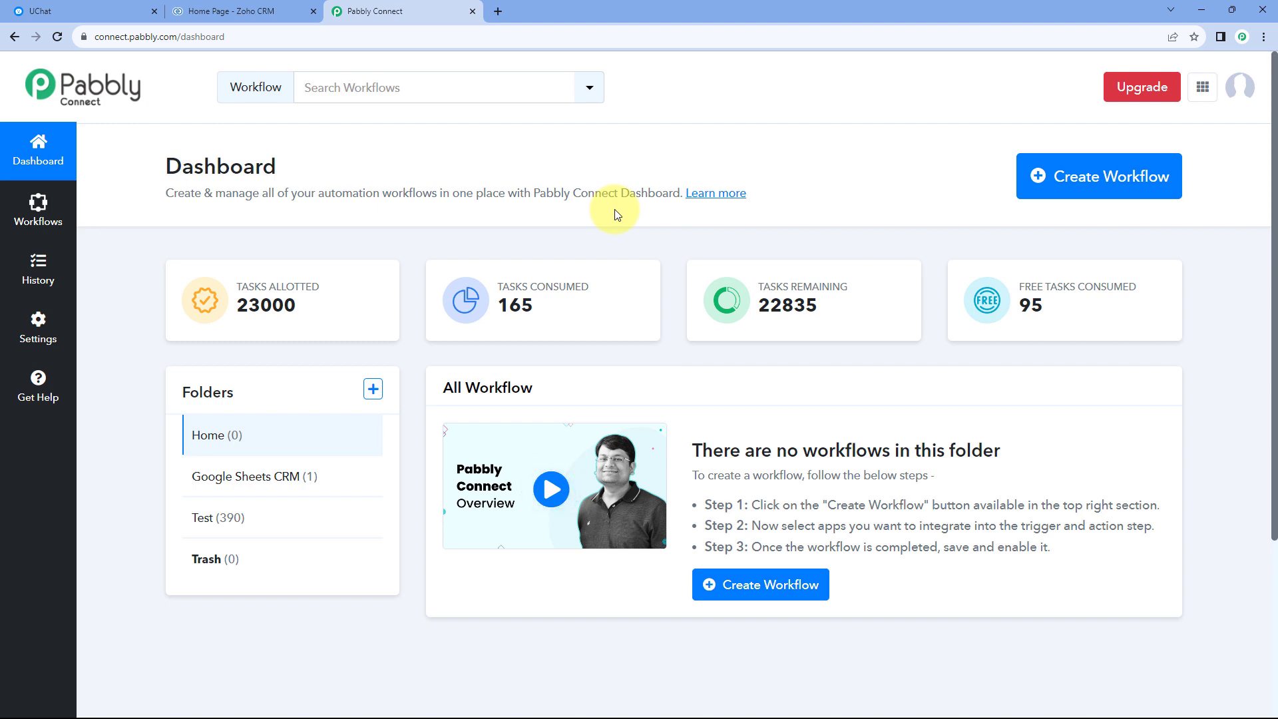
Create a new workflow named "UChat to Zoho CRM".
click(1127, 177)
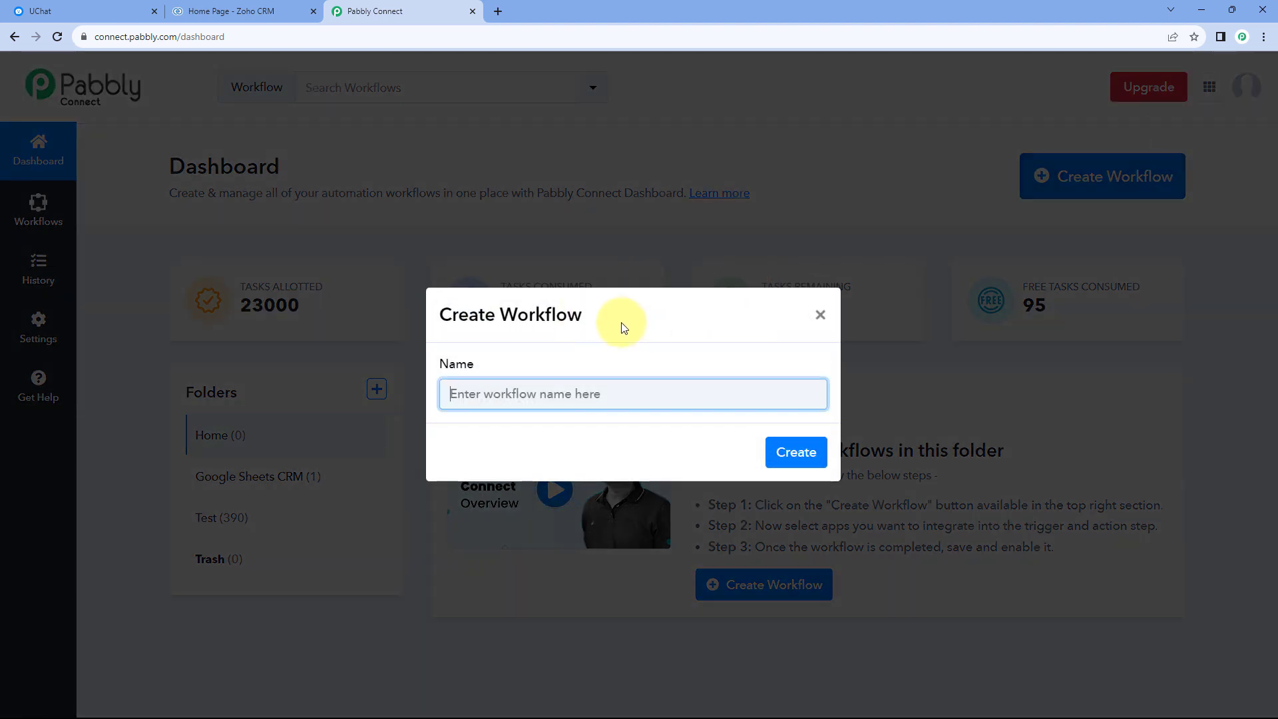
text(UChat)
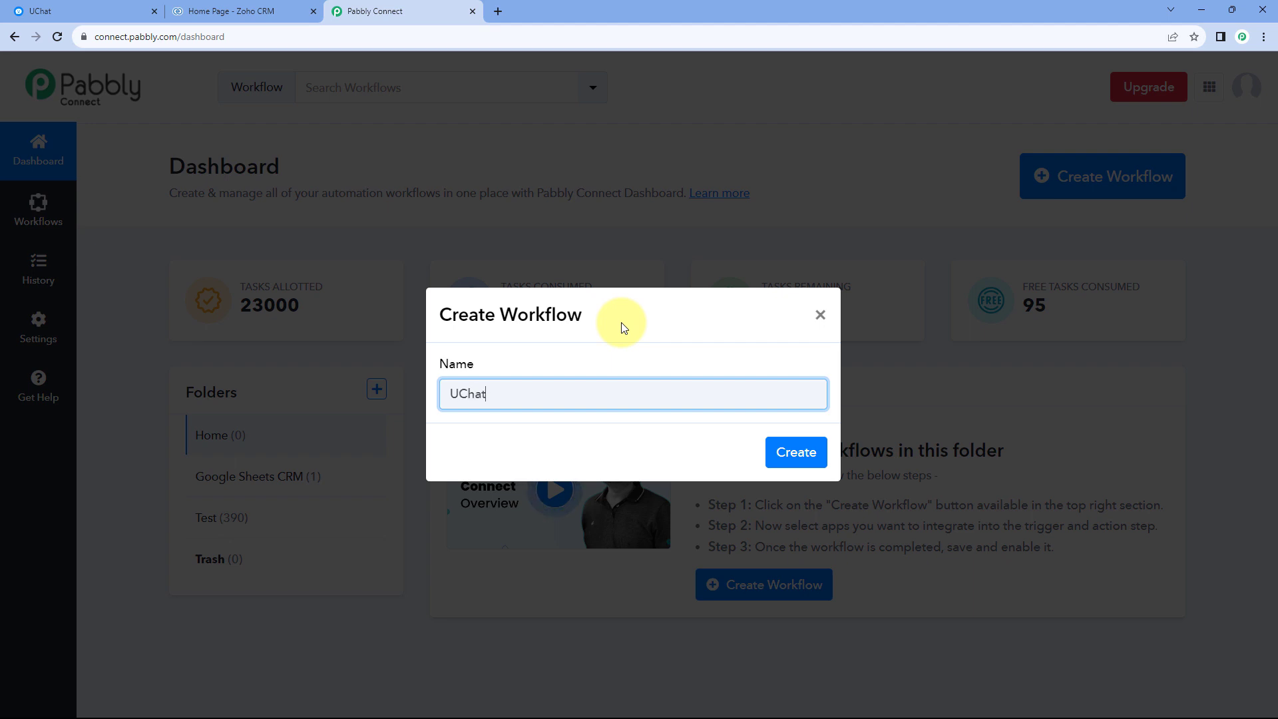
text( to Zoho CRM)
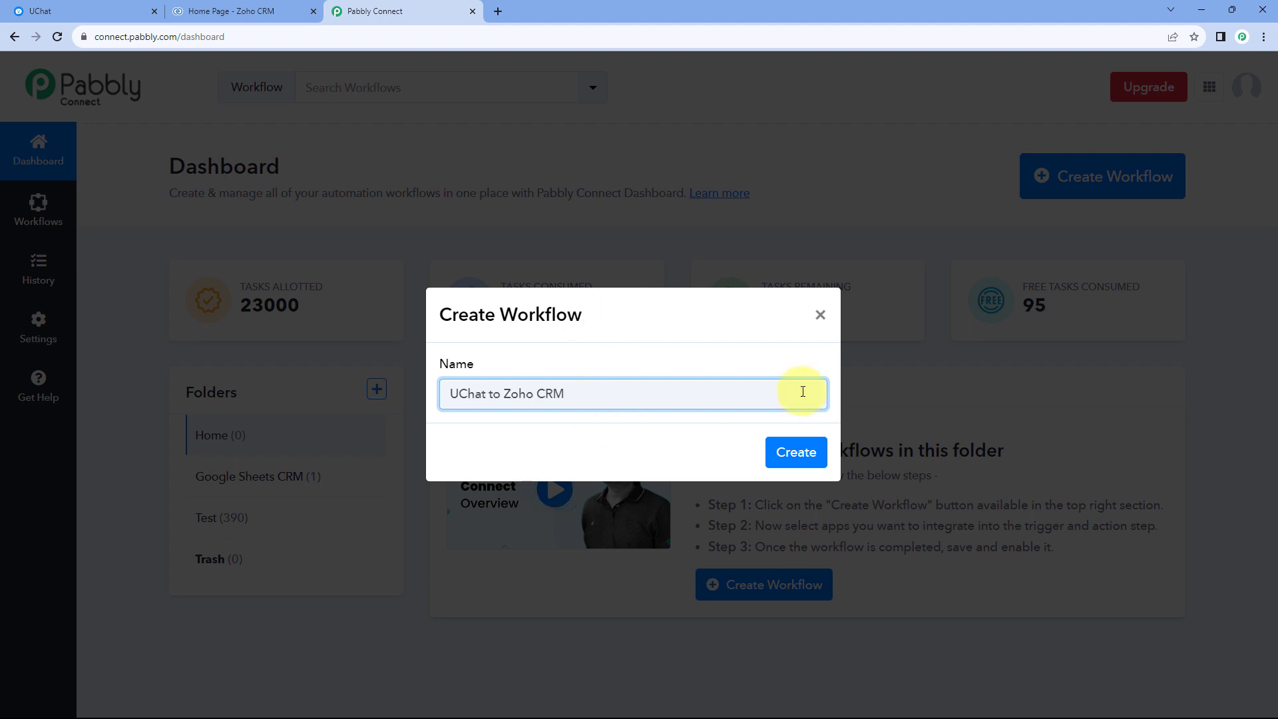
click(792, 452)
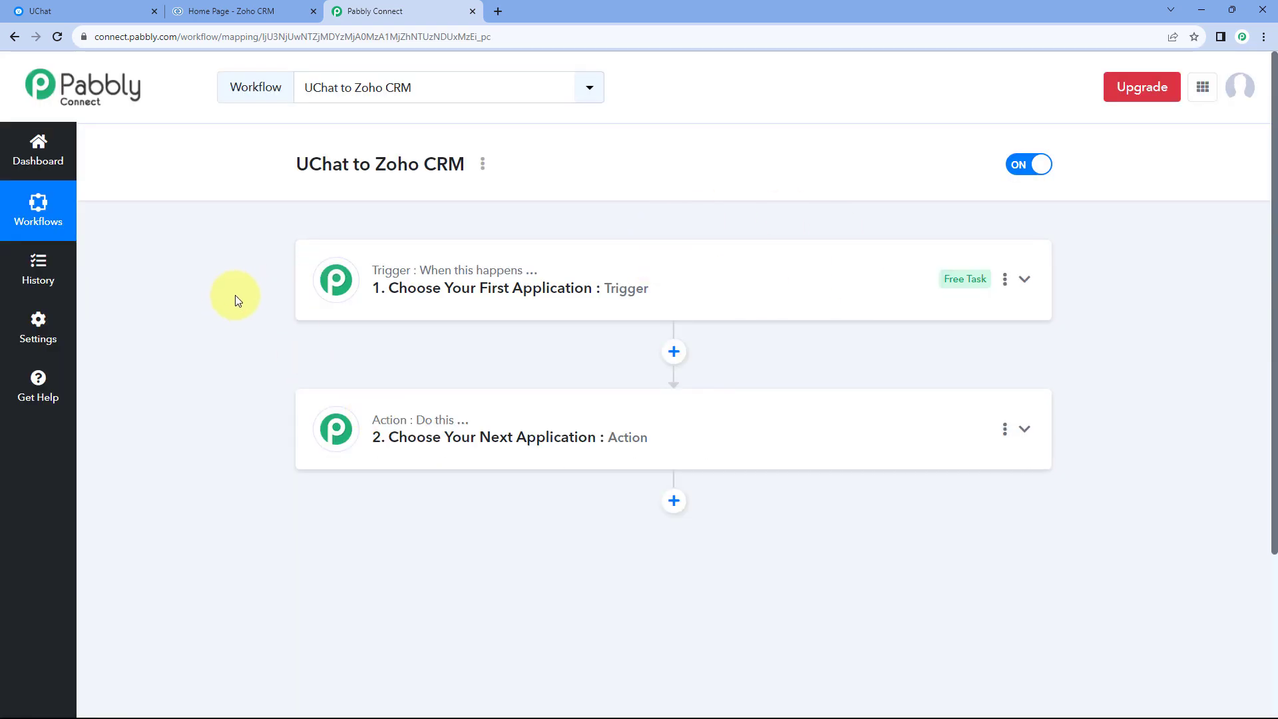
Expand the workflow's trigger step to show its application choices.
scroll(234, 294, down, 1)
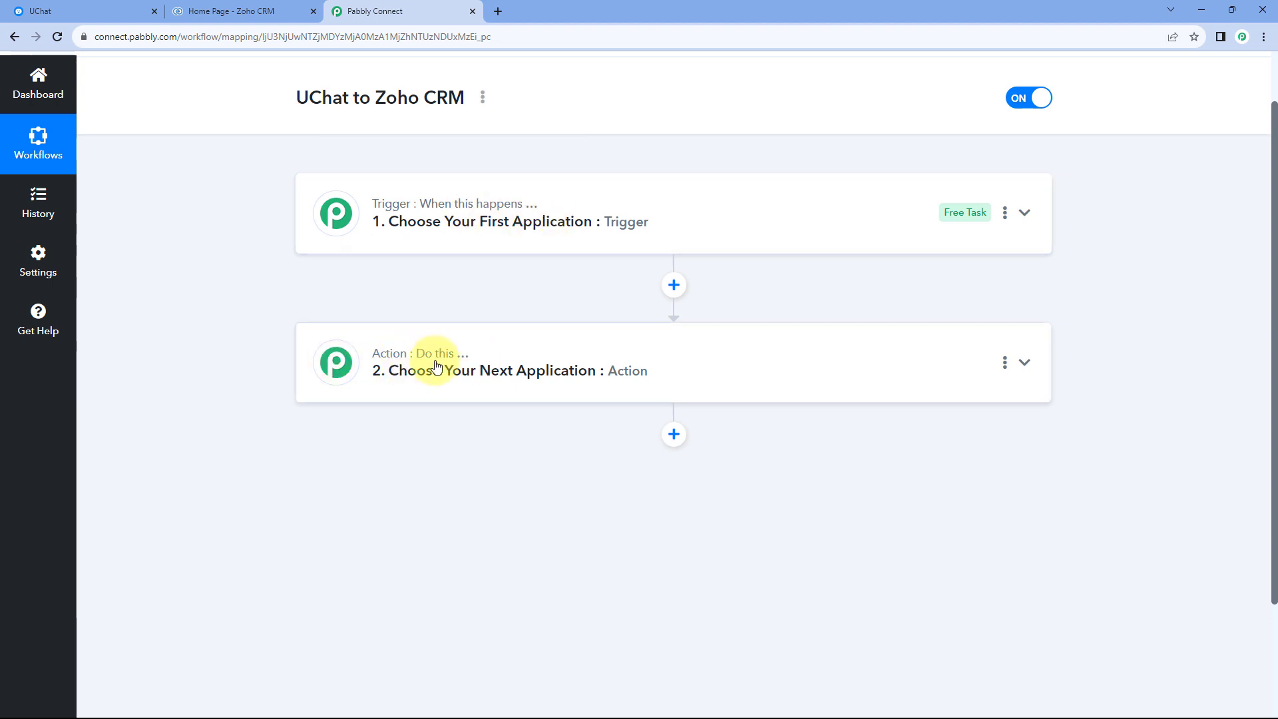
click(521, 223)
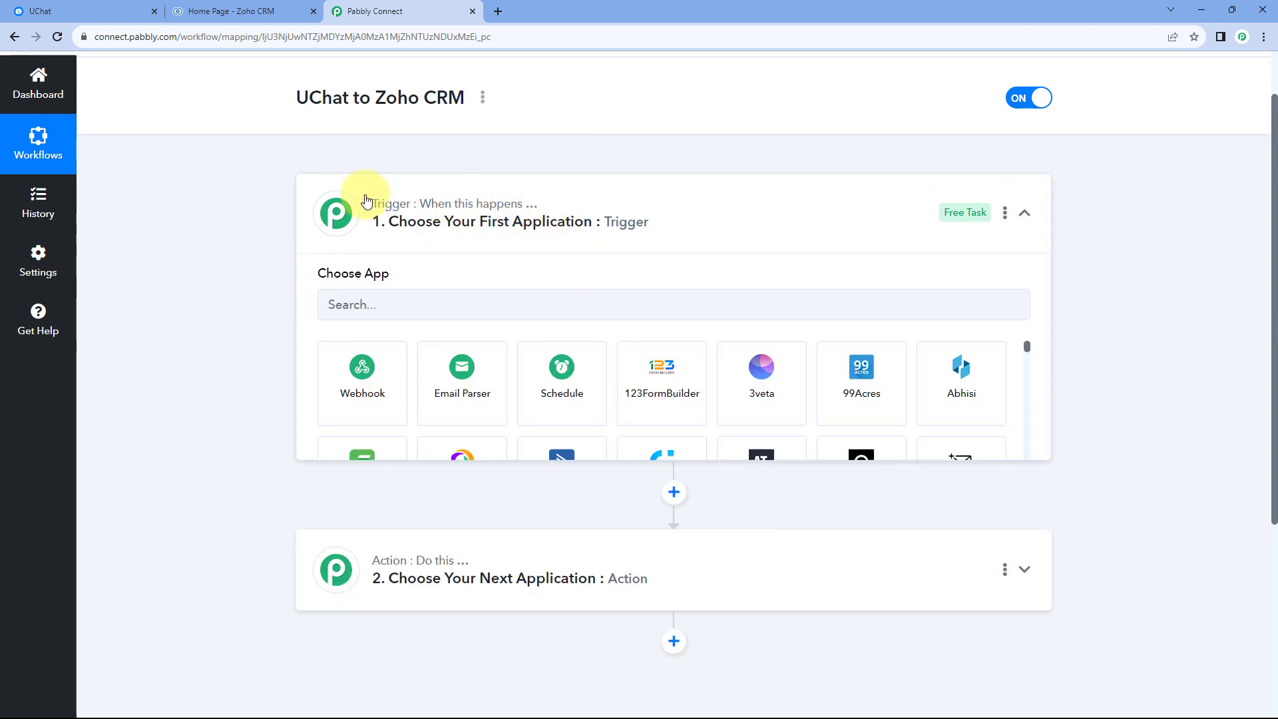
scroll(280, 308, down, 1)
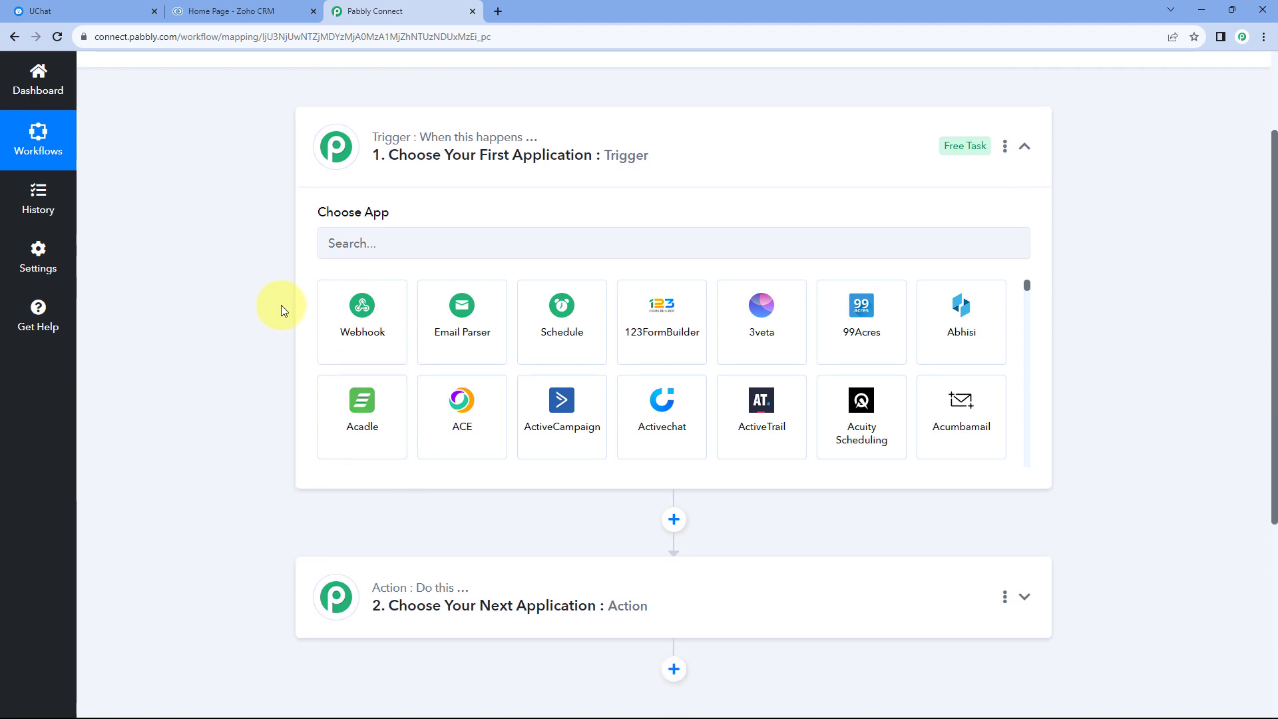
click(100, 11)
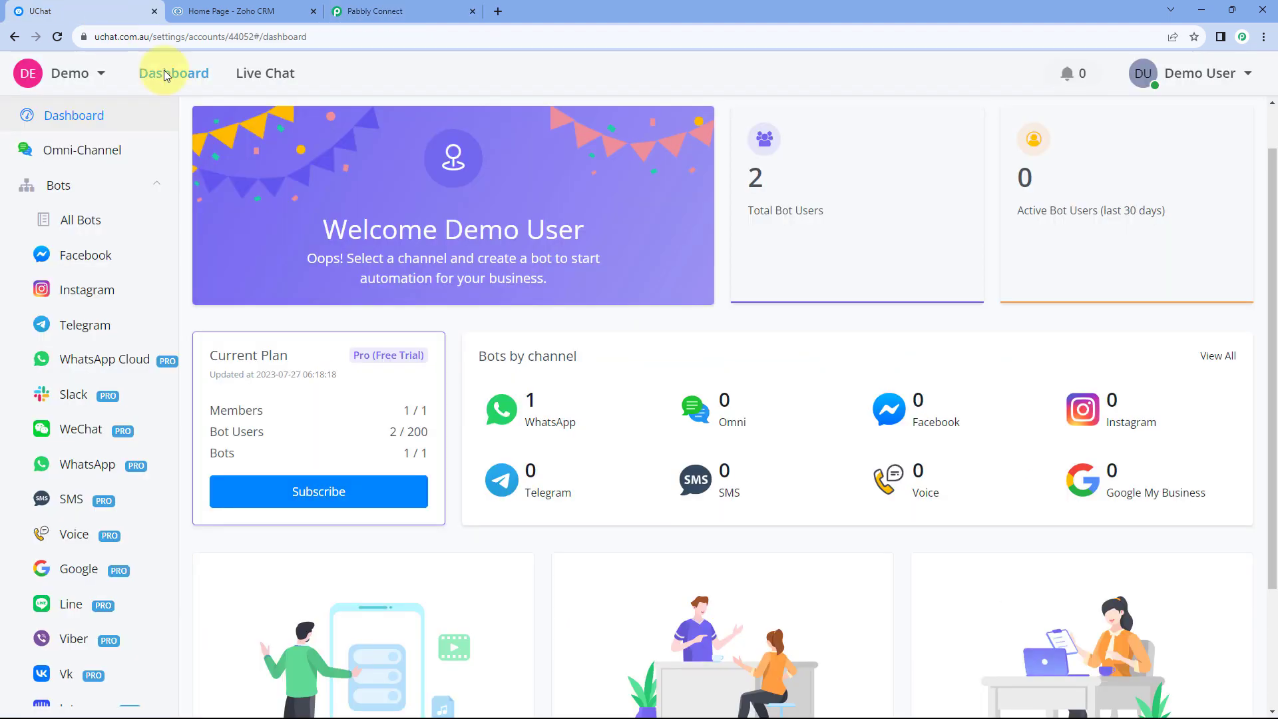
click(372, 12)
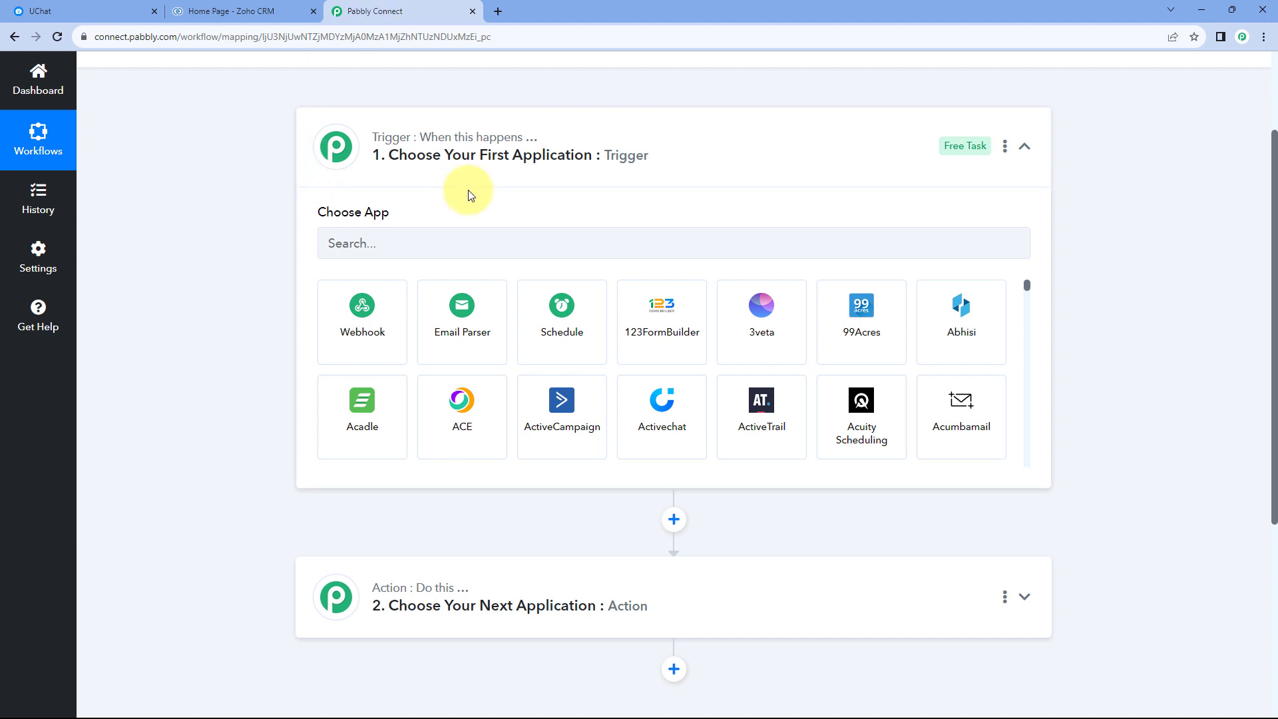
click(126, 11)
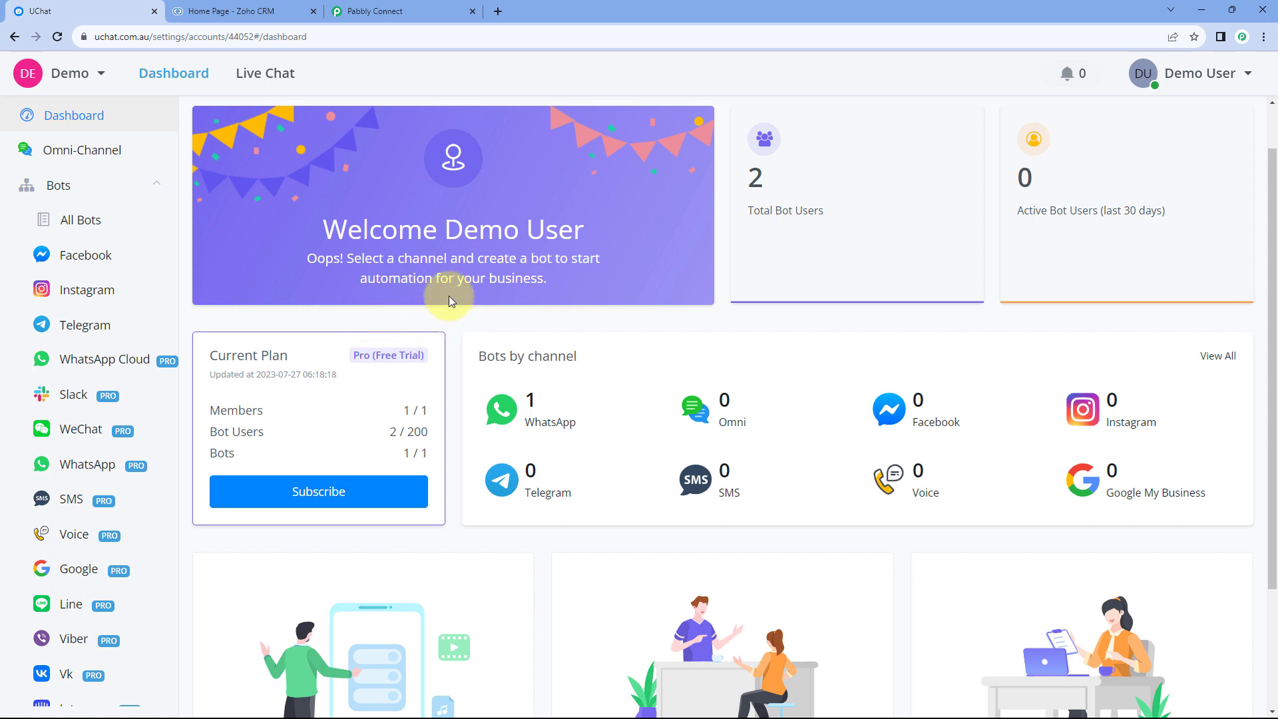
click(414, 10)
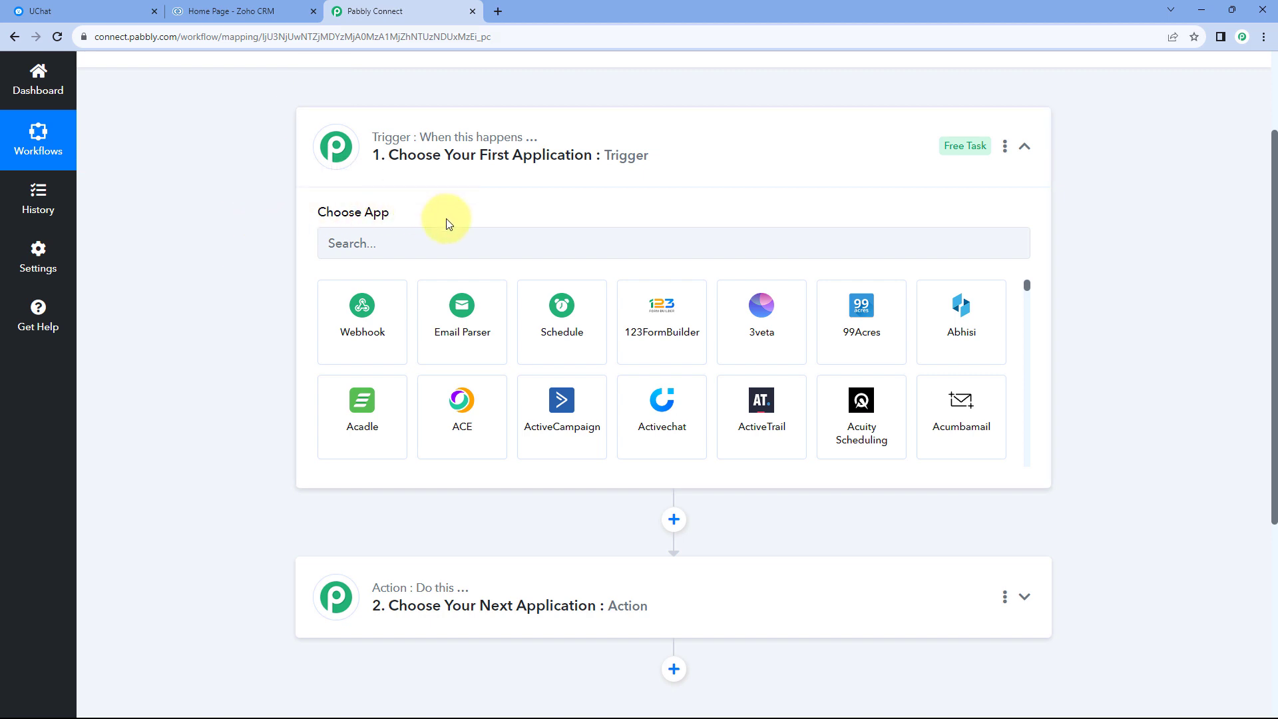
scroll(267, 280, down, 2)
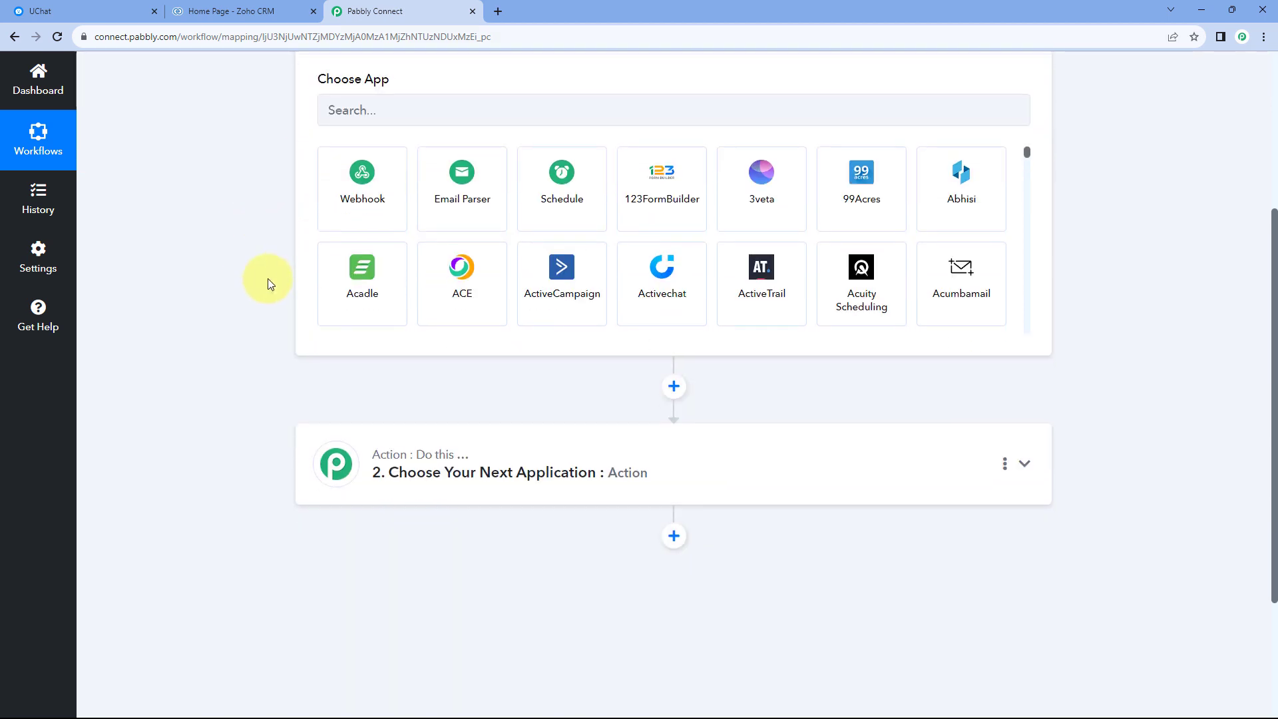
scroll(277, 245, down, 1)
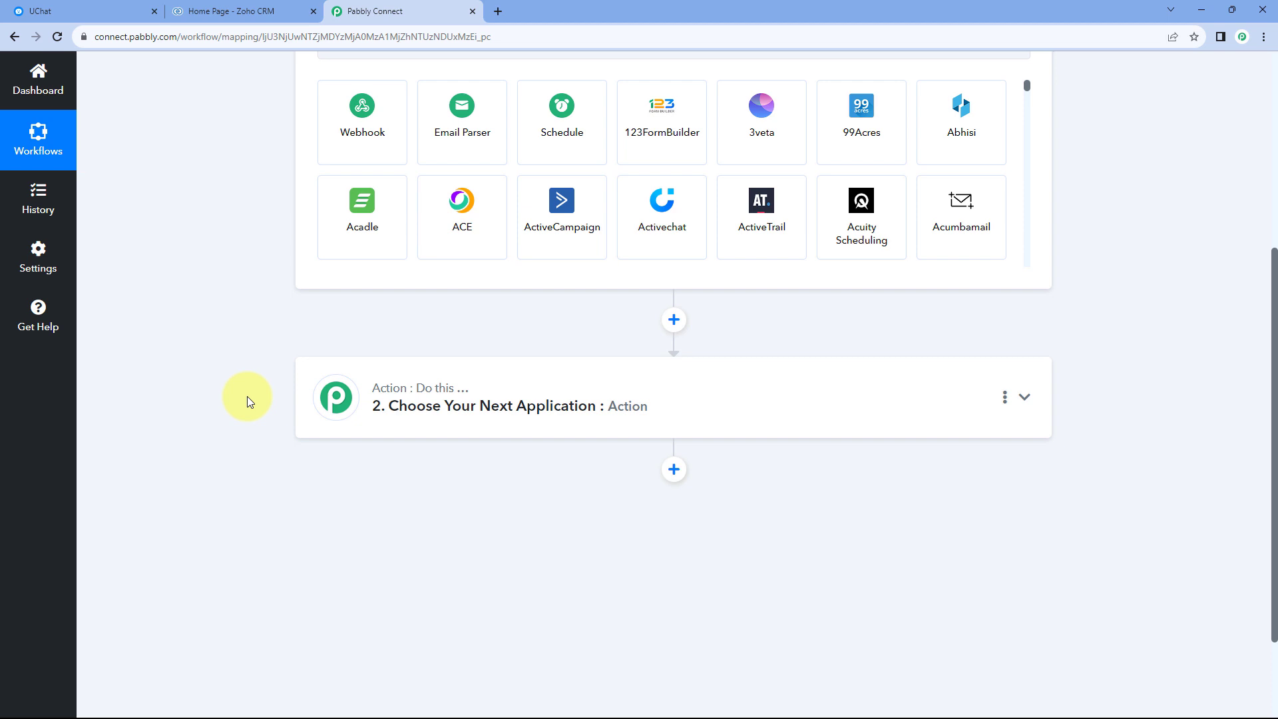
scroll(246, 396, up, 3)
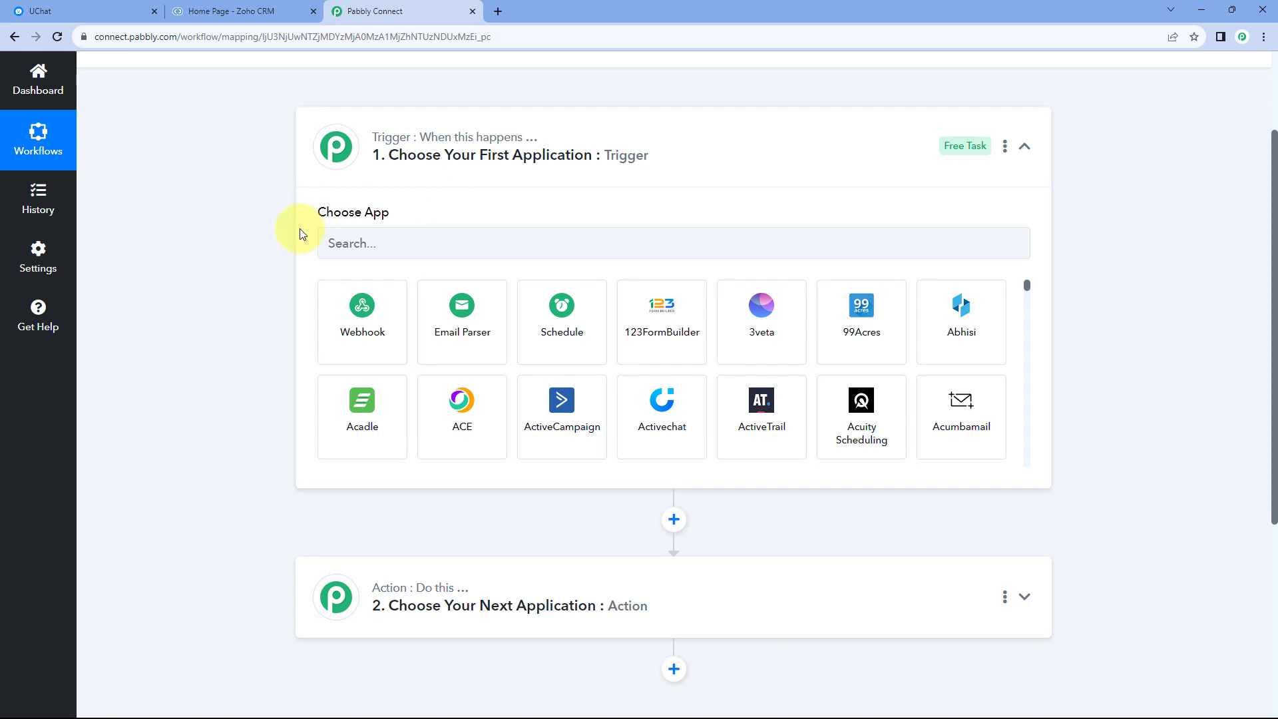
Set UChat as the trigger application with New Bot User as its trigger event.
click(395, 243)
text(UChat)
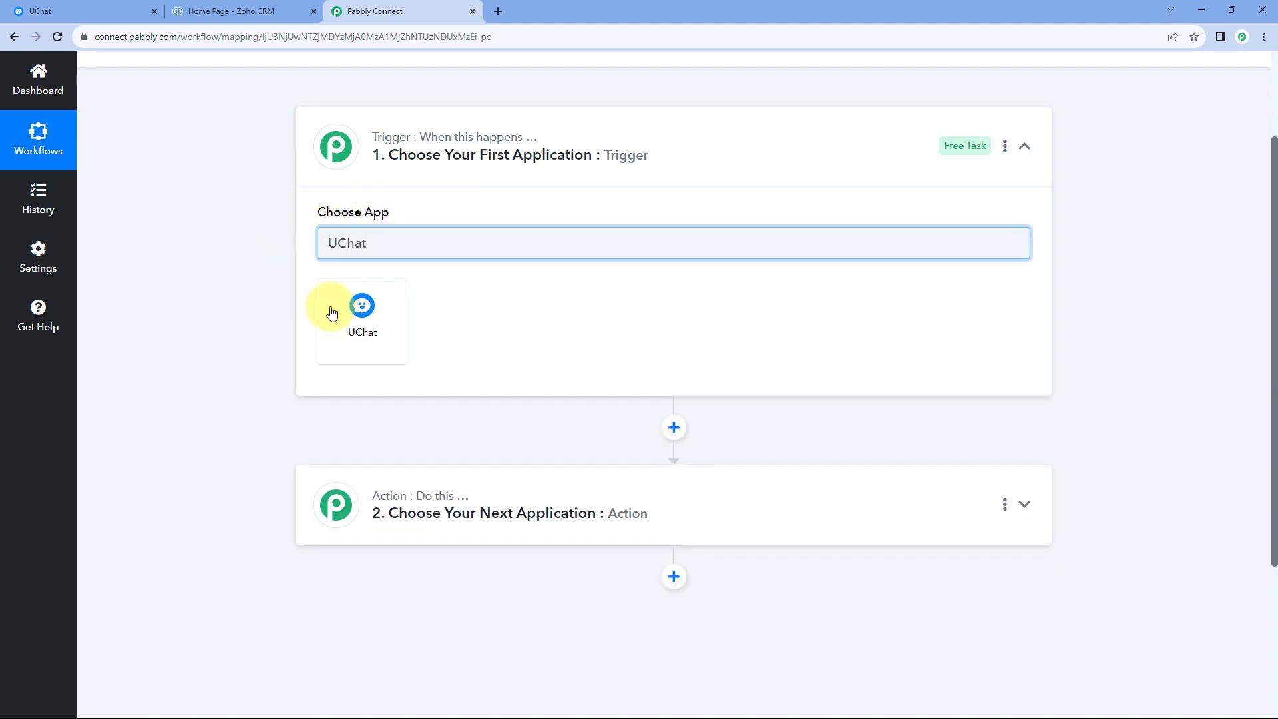
click(333, 313)
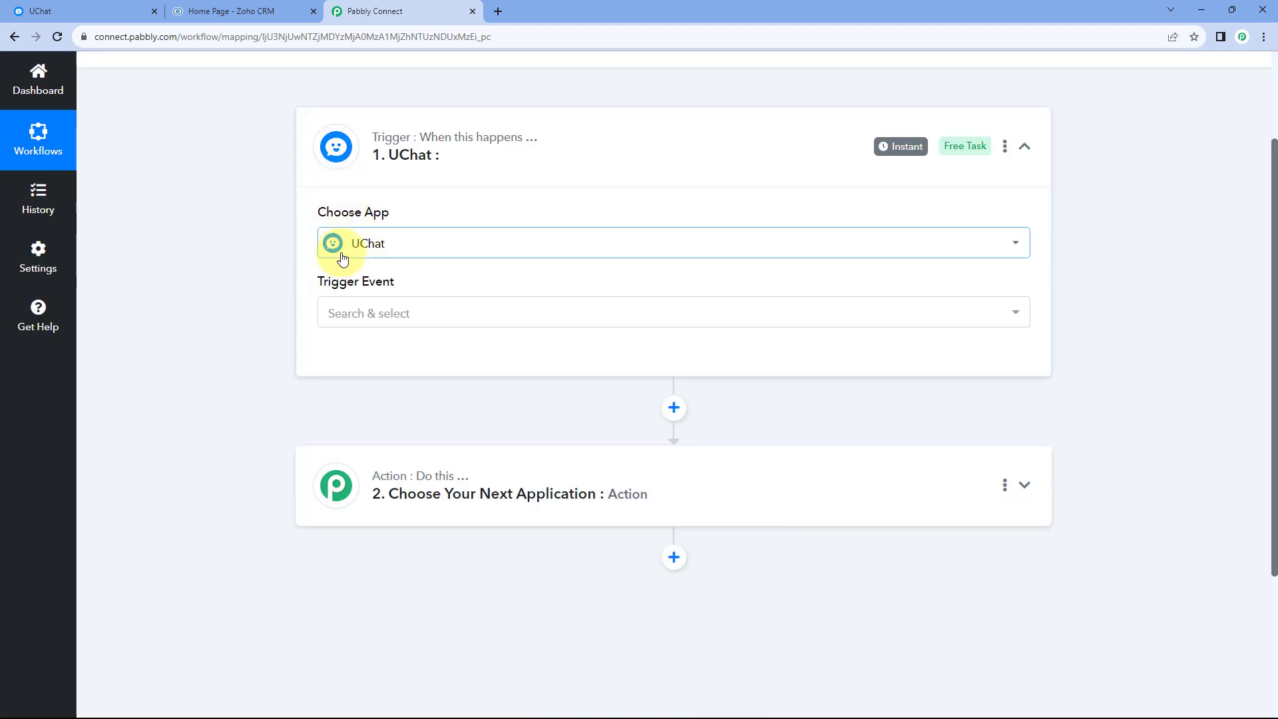
click(353, 307)
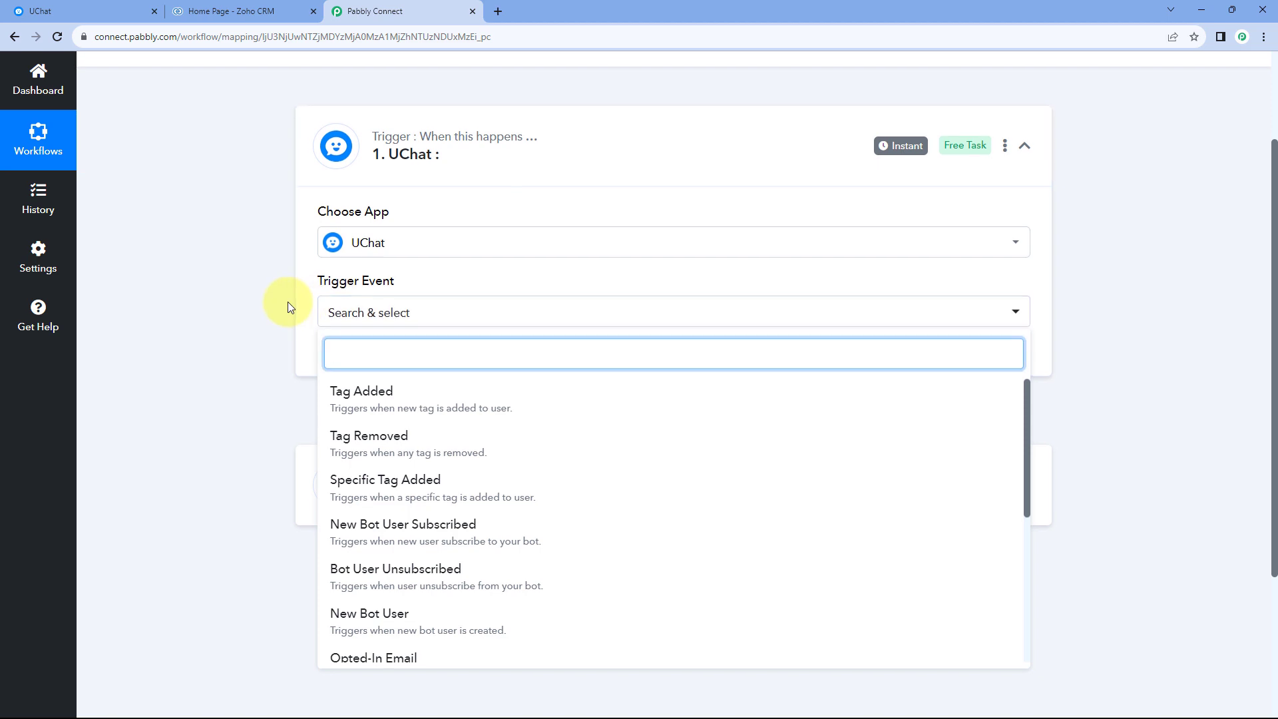
scroll(288, 301, down, 2)
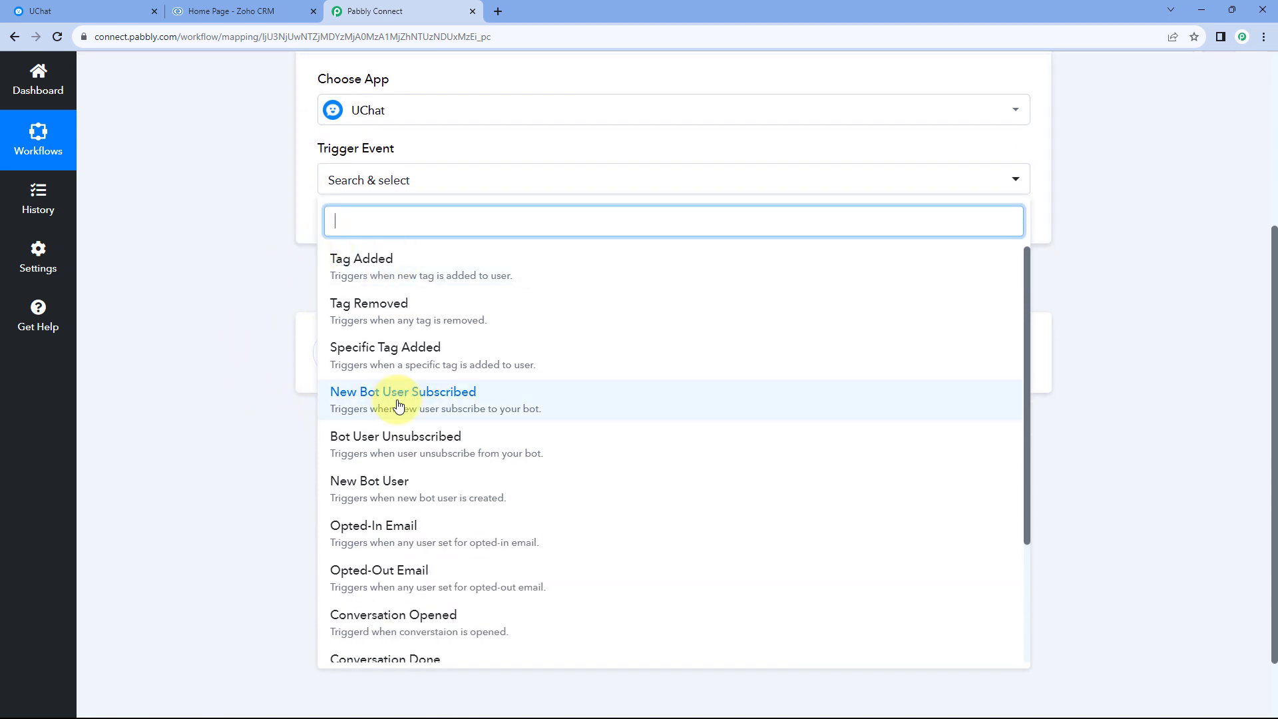
scroll(399, 413, down, 1)
click(414, 422)
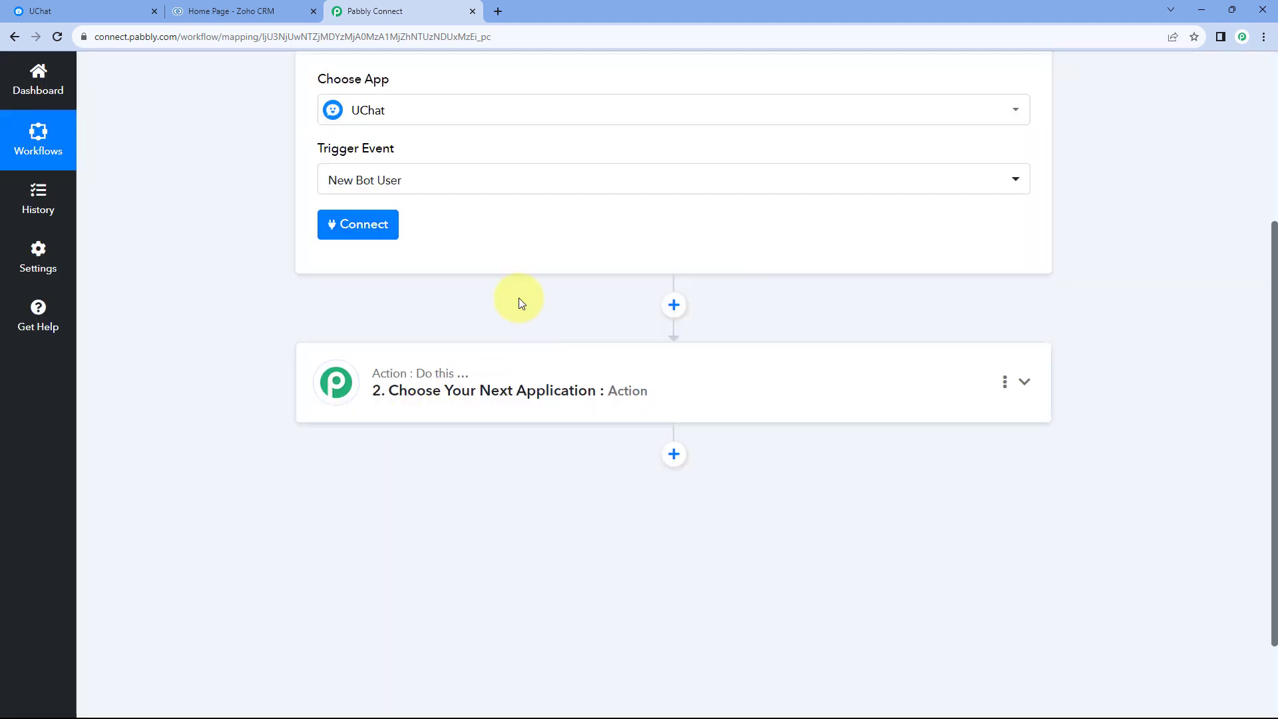
Start connecting a UChat account to the trigger by adding a new connection.
scroll(499, 298, up, 1)
click(375, 298)
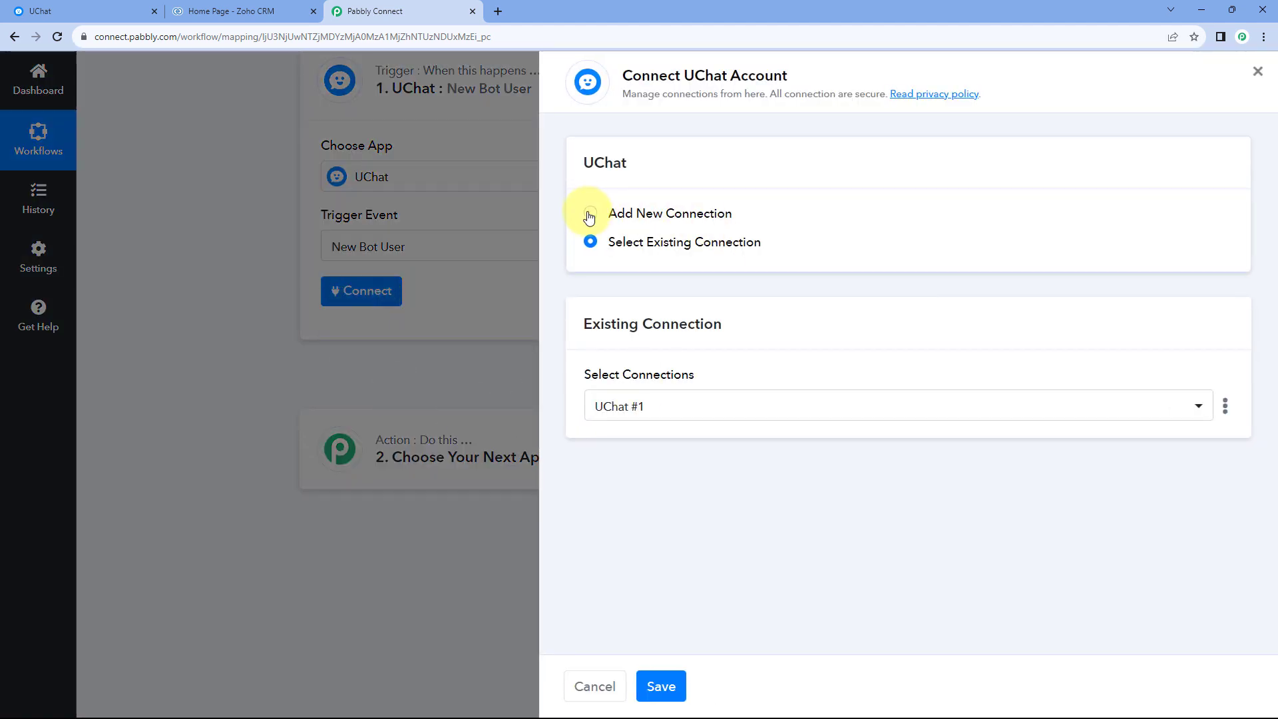
click(590, 214)
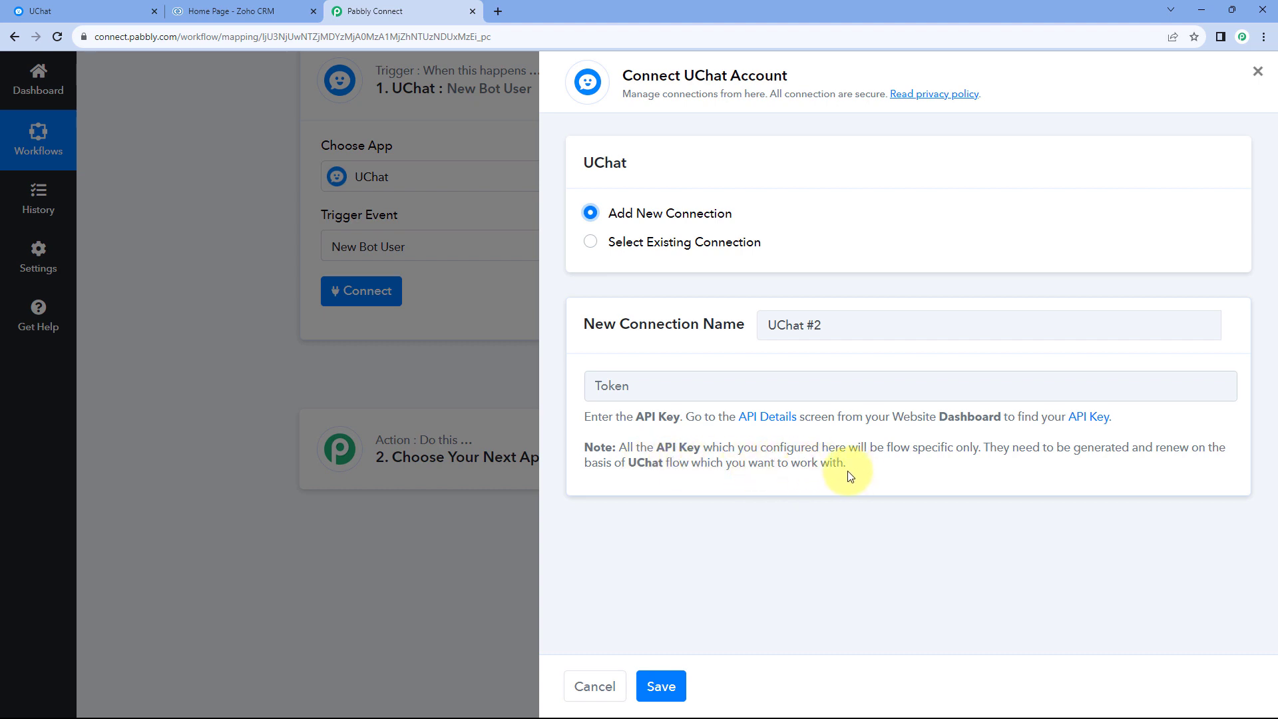
Switch to UChat and open the Demo Bot connected under WhatsApp Cloud.
click(107, 12)
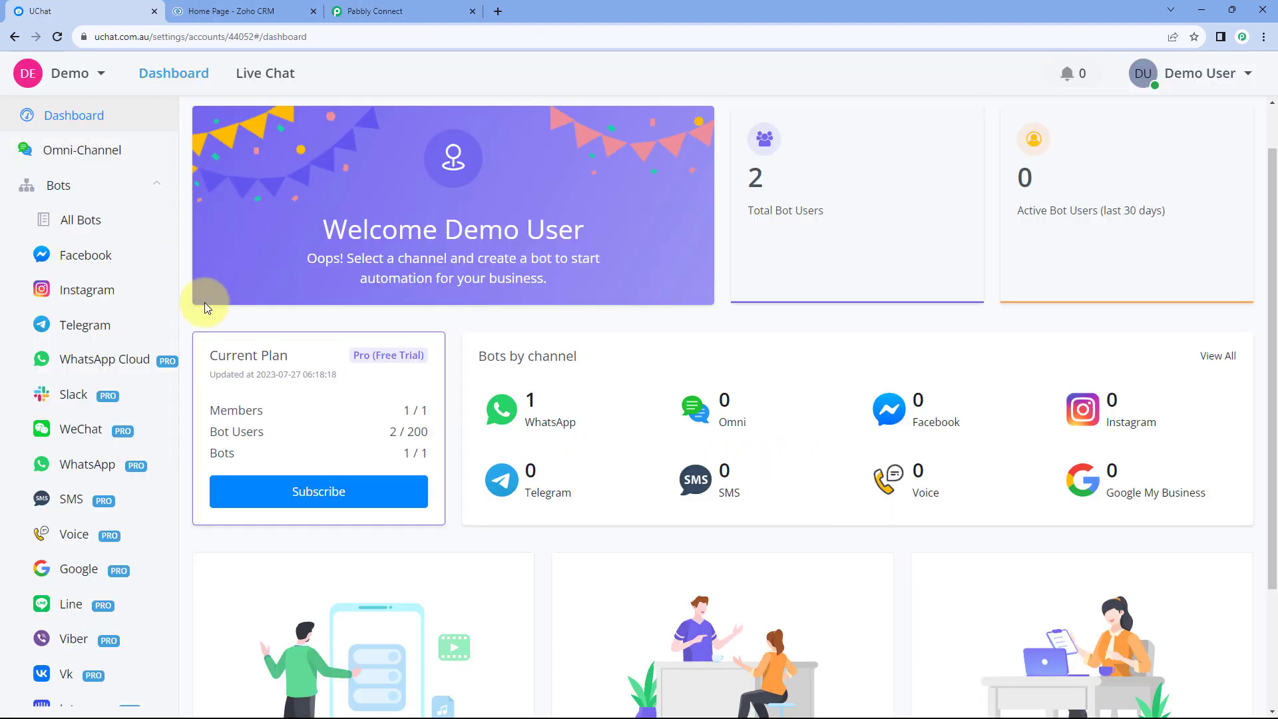
scroll(123, 233, down, 1)
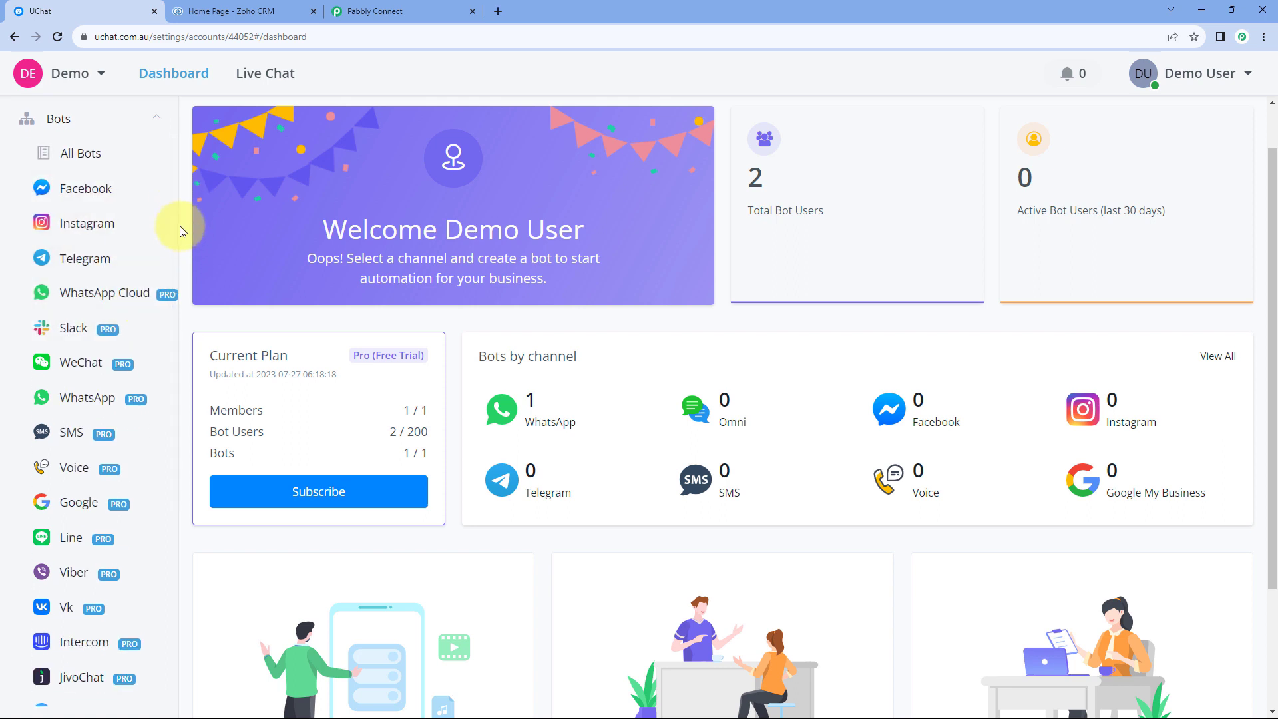
click(111, 300)
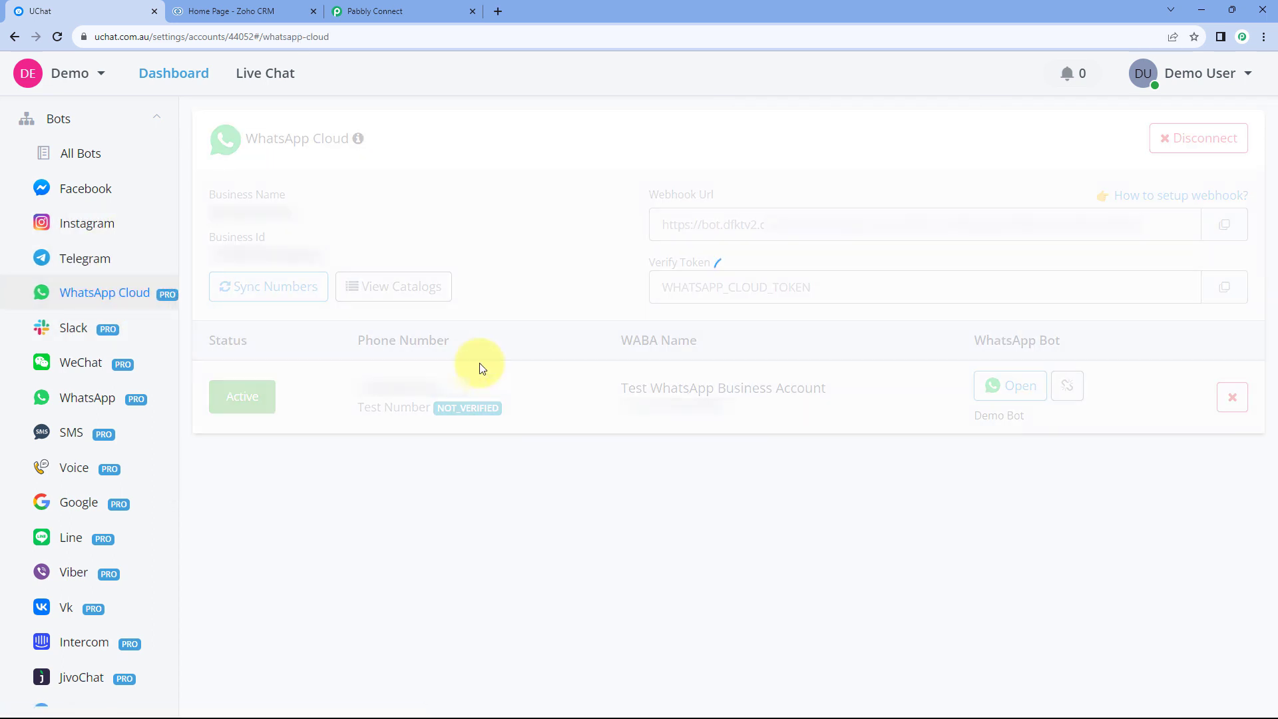
click(1020, 394)
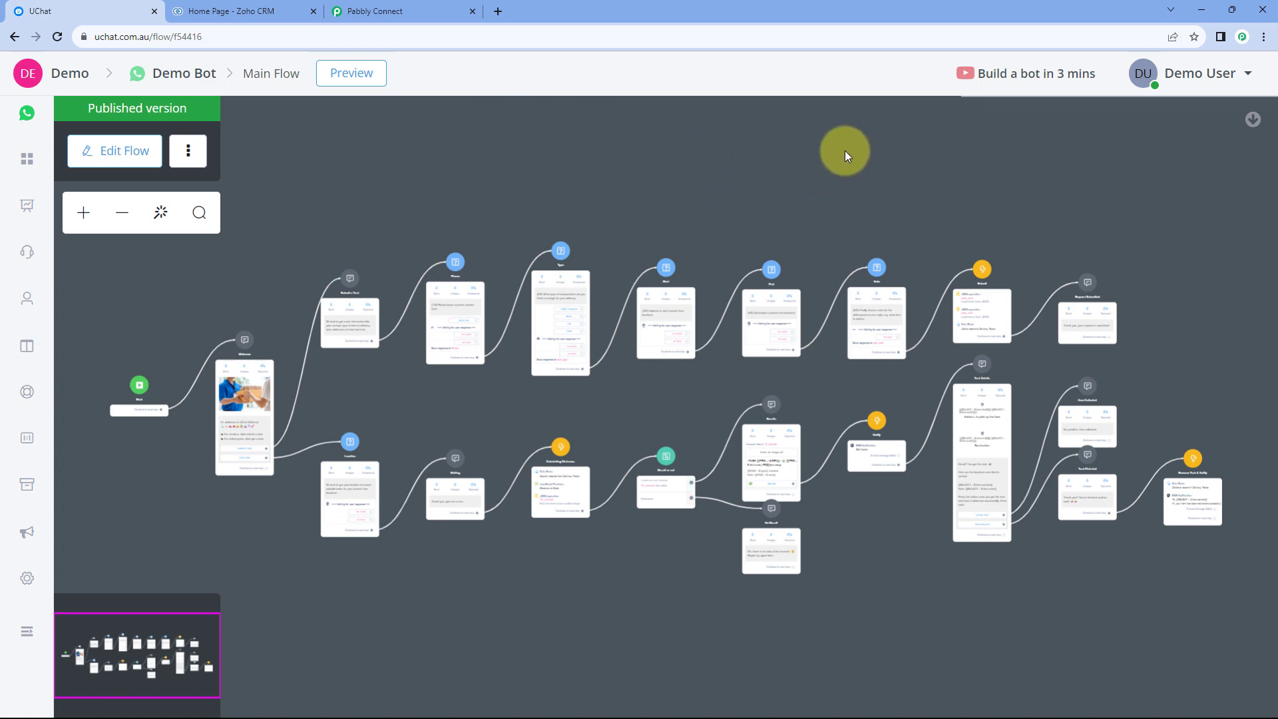
click(418, 8)
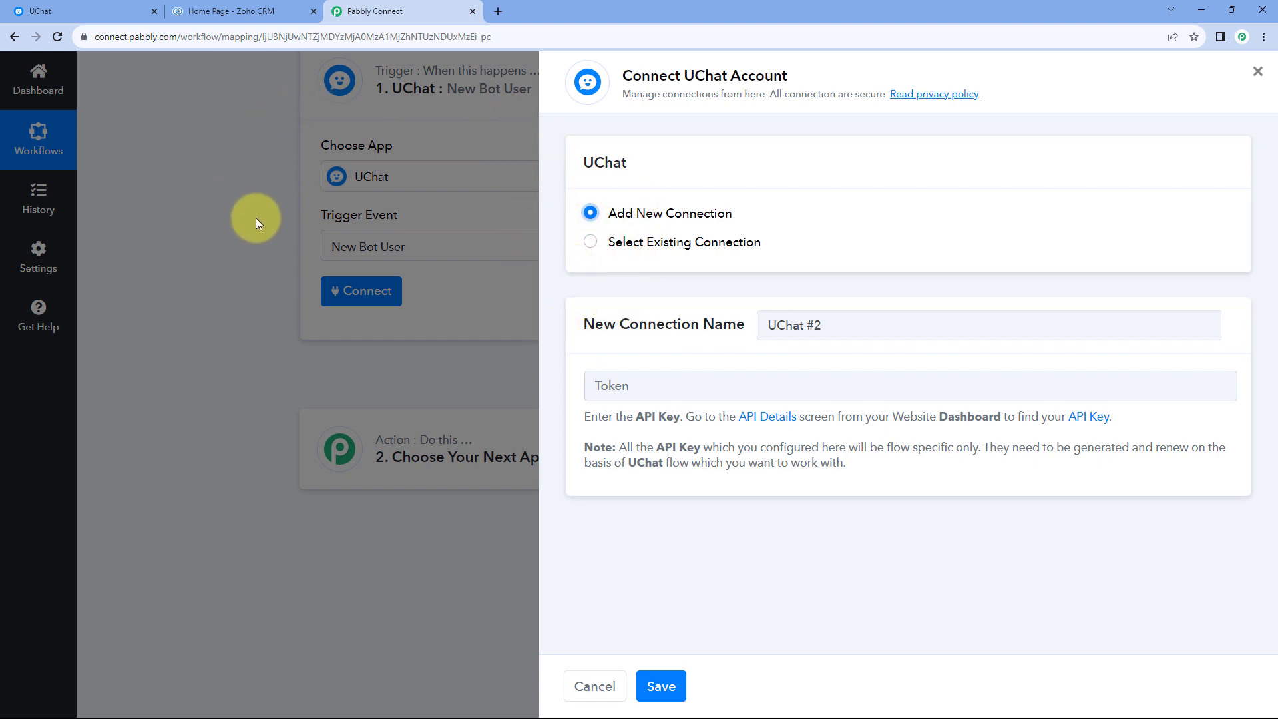
click(127, 9)
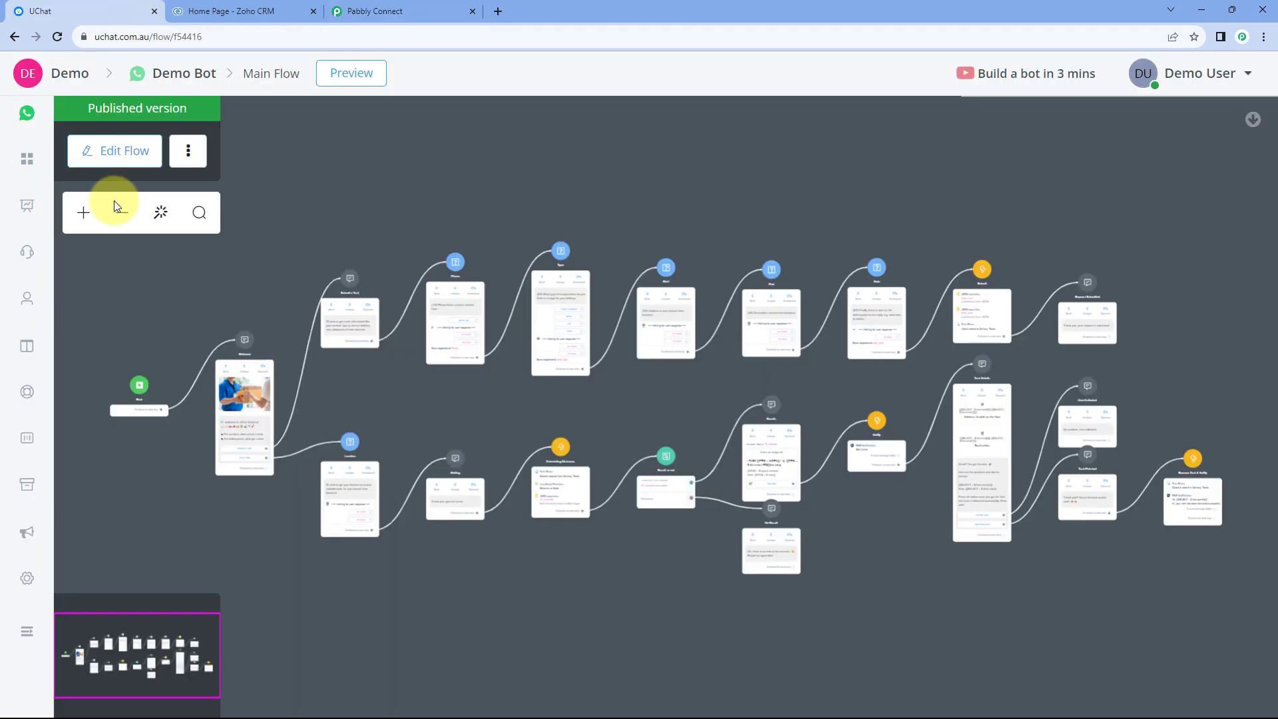
click(363, 11)
click(137, 12)
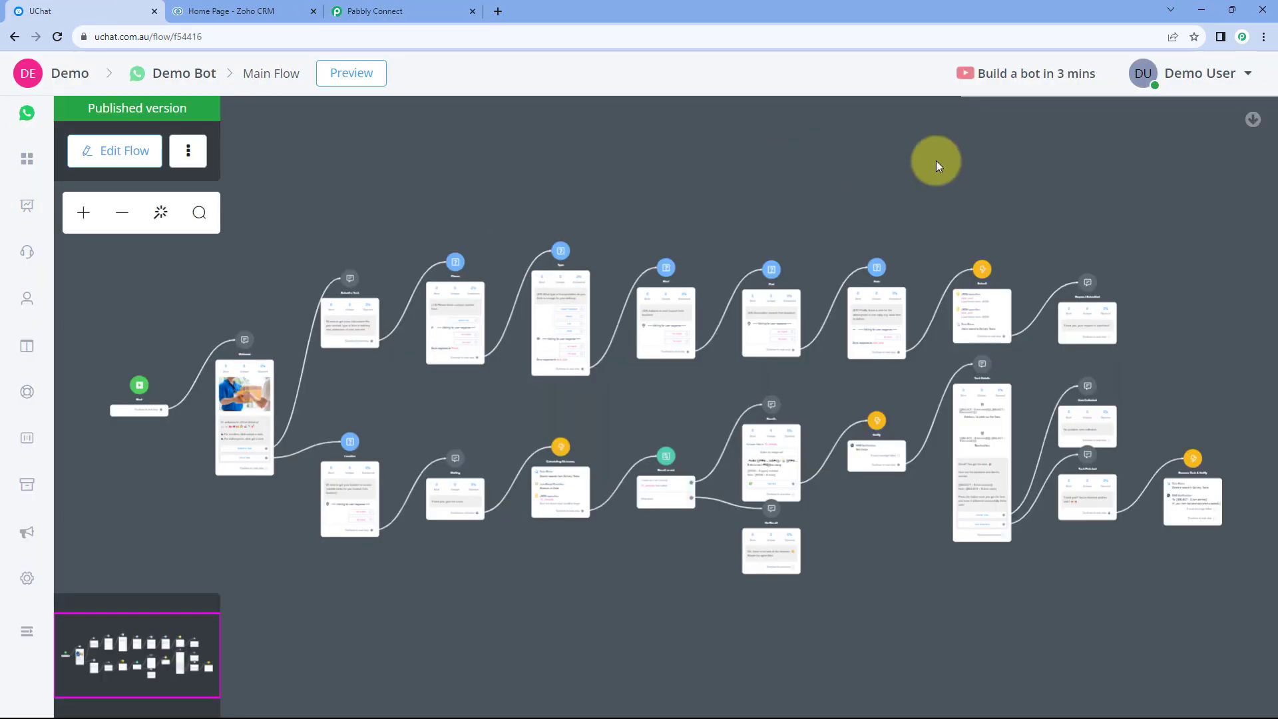
Open the UChat API Keys settings and fill in a new token named Pabbly Connect with the Manage Team and Manage Flow abilities.
click(1199, 80)
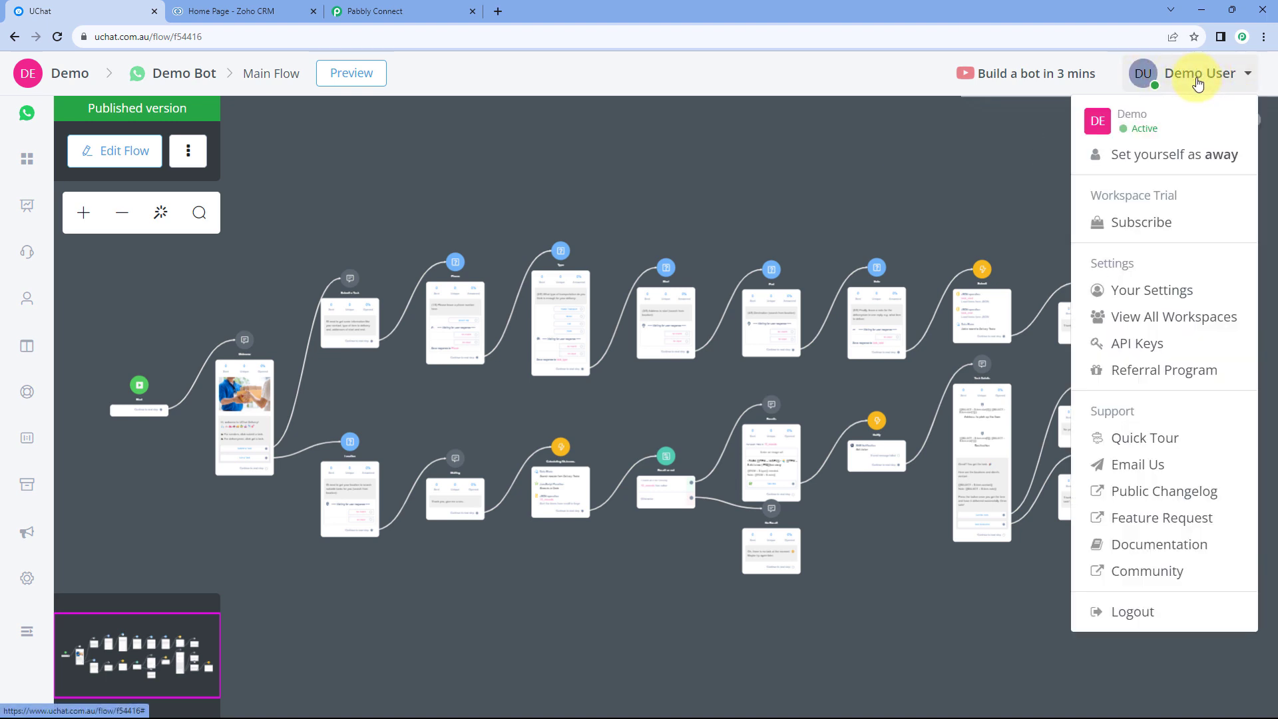
click(1150, 341)
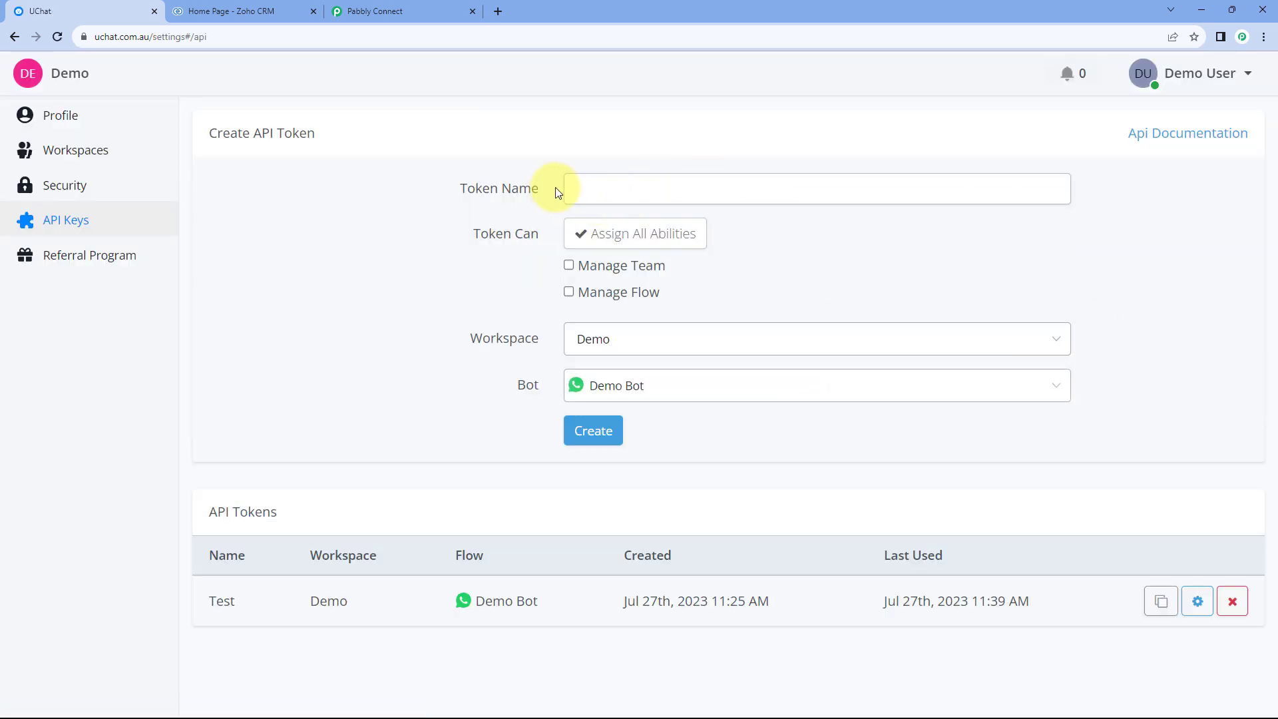
click(604, 184)
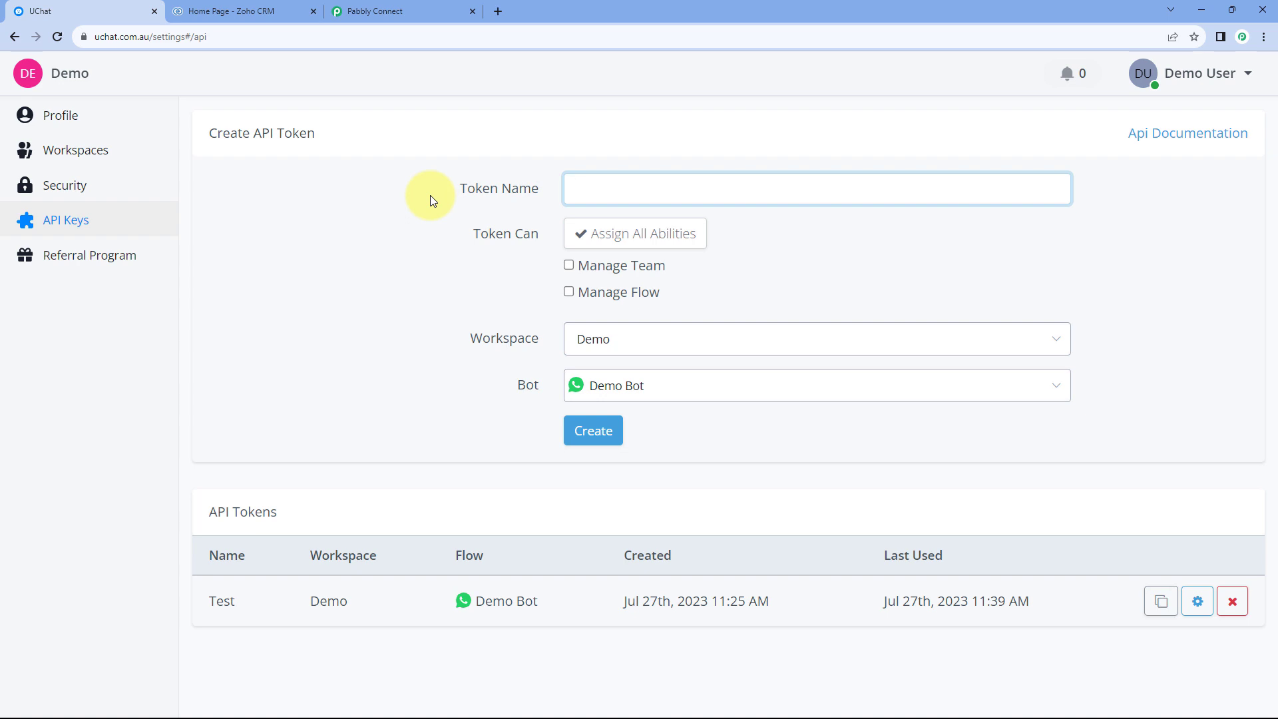
text(Pabbly Connect)
click(574, 267)
click(568, 291)
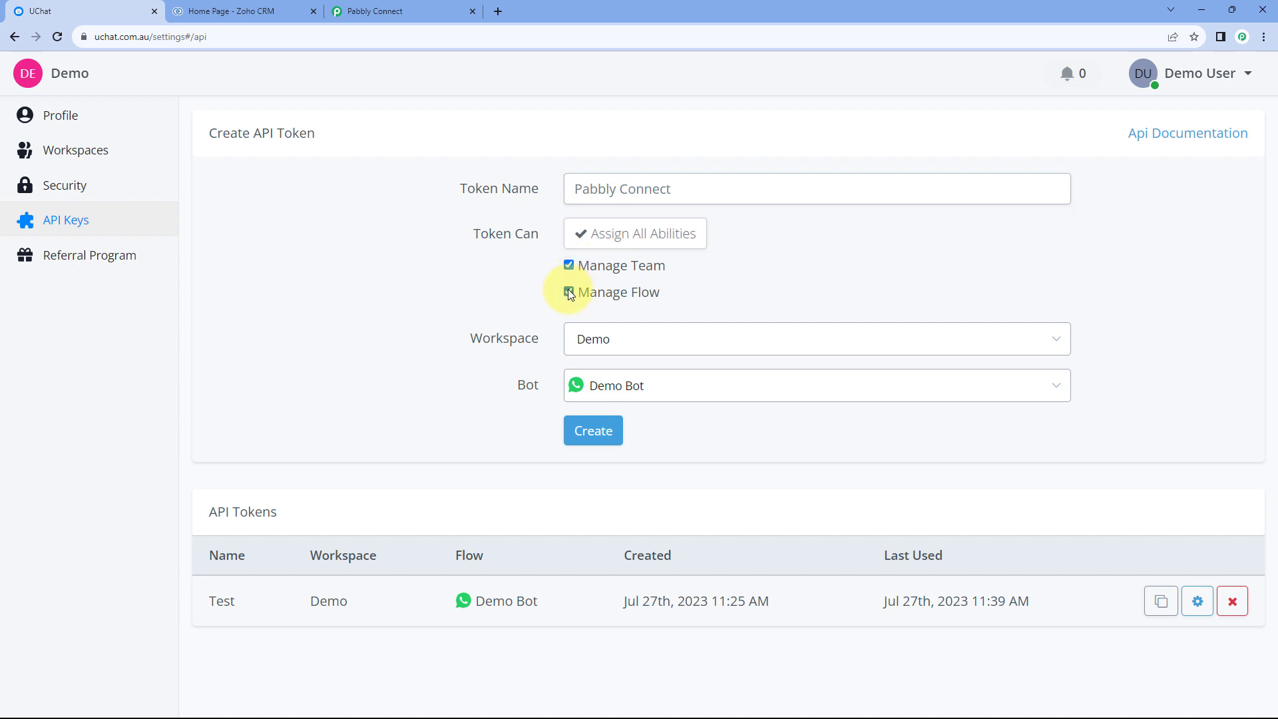
Review the workspace and bot choices for the new token and check the waiting connection form in Pabbly Connect.
click(661, 346)
click(490, 321)
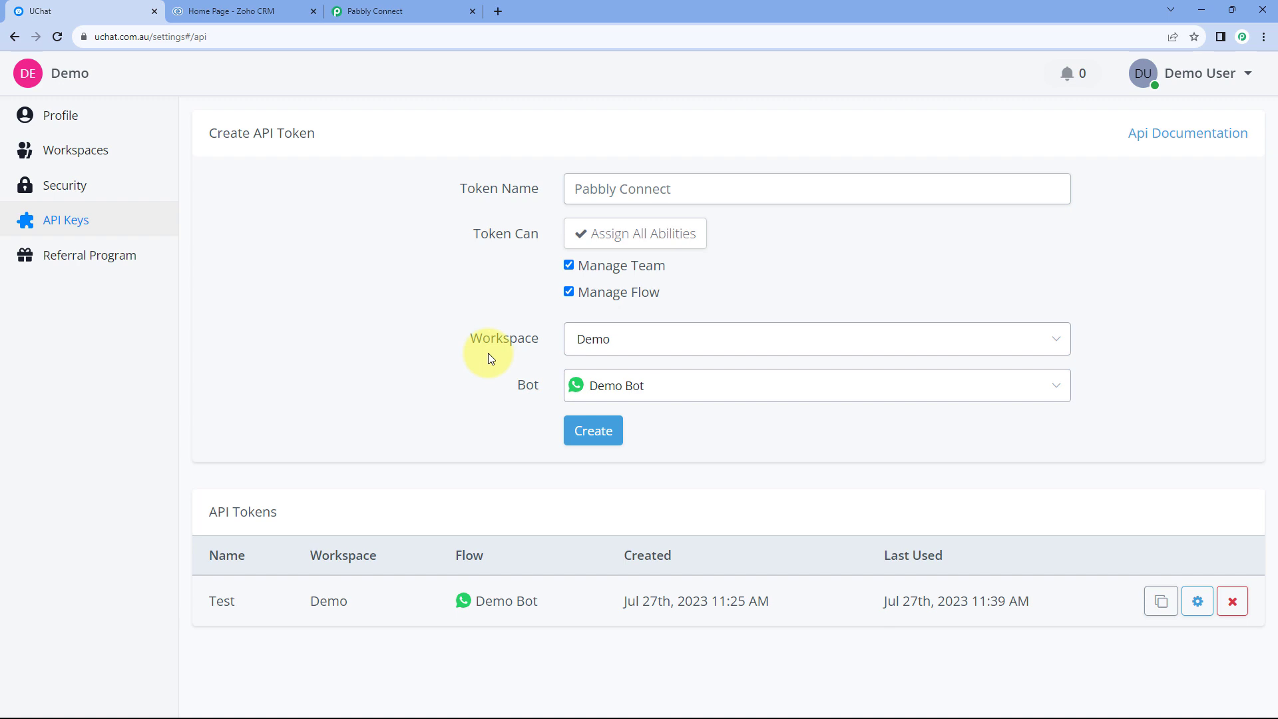
click(679, 389)
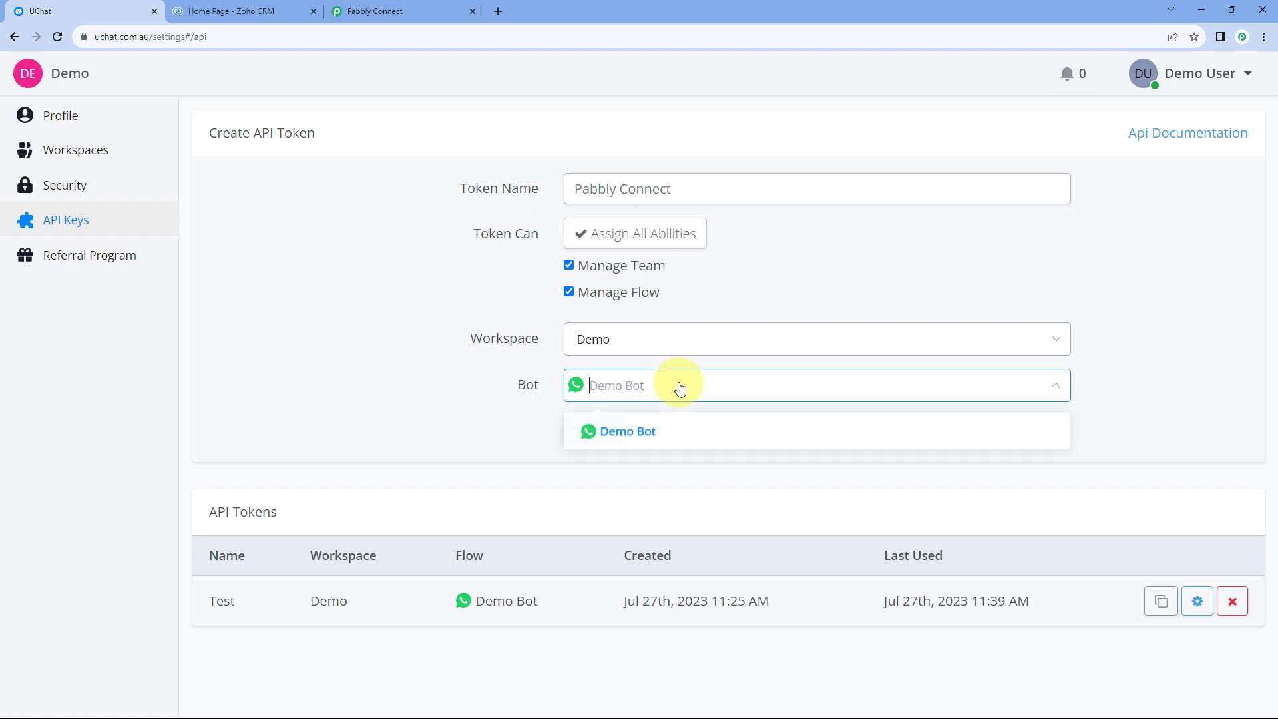
click(535, 404)
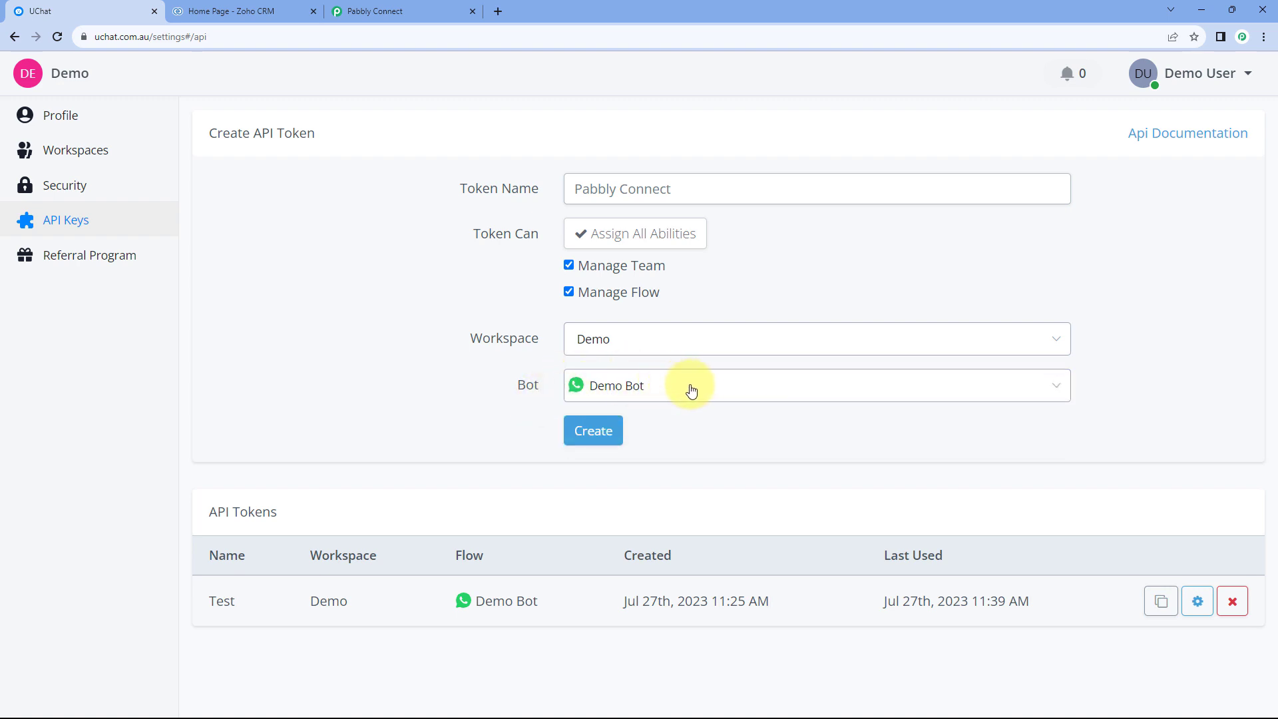
click(654, 385)
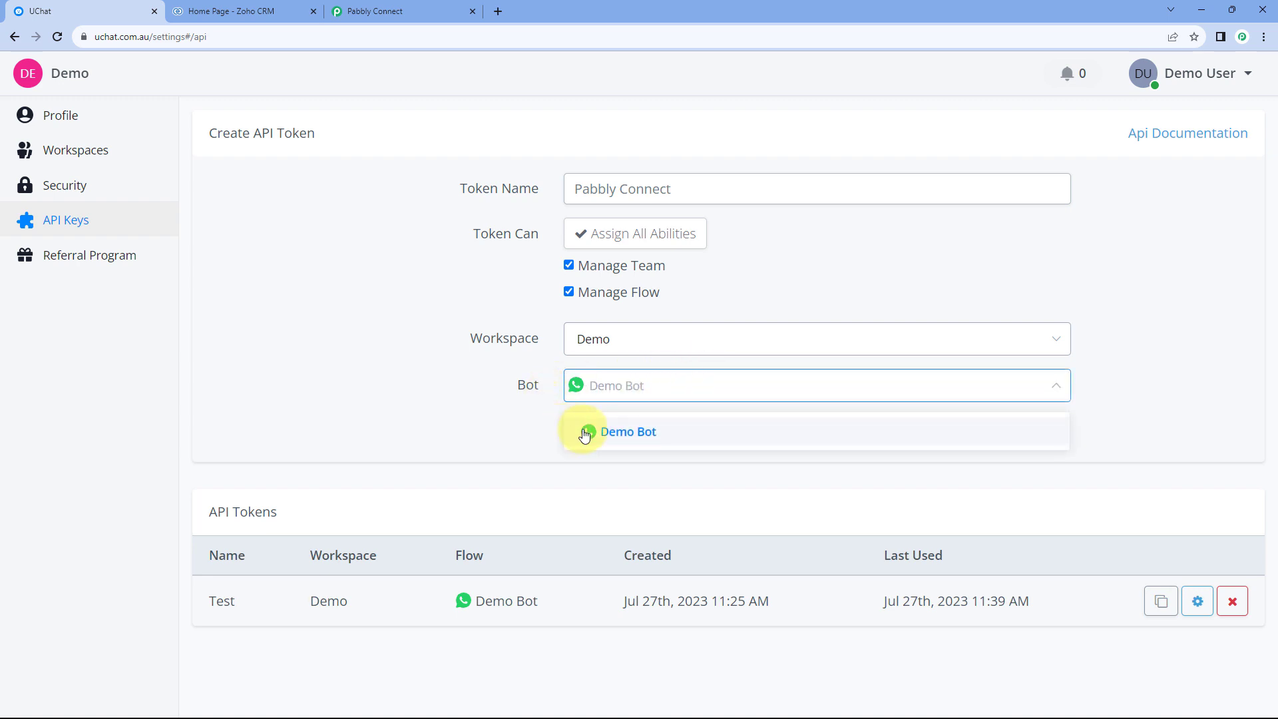
click(474, 420)
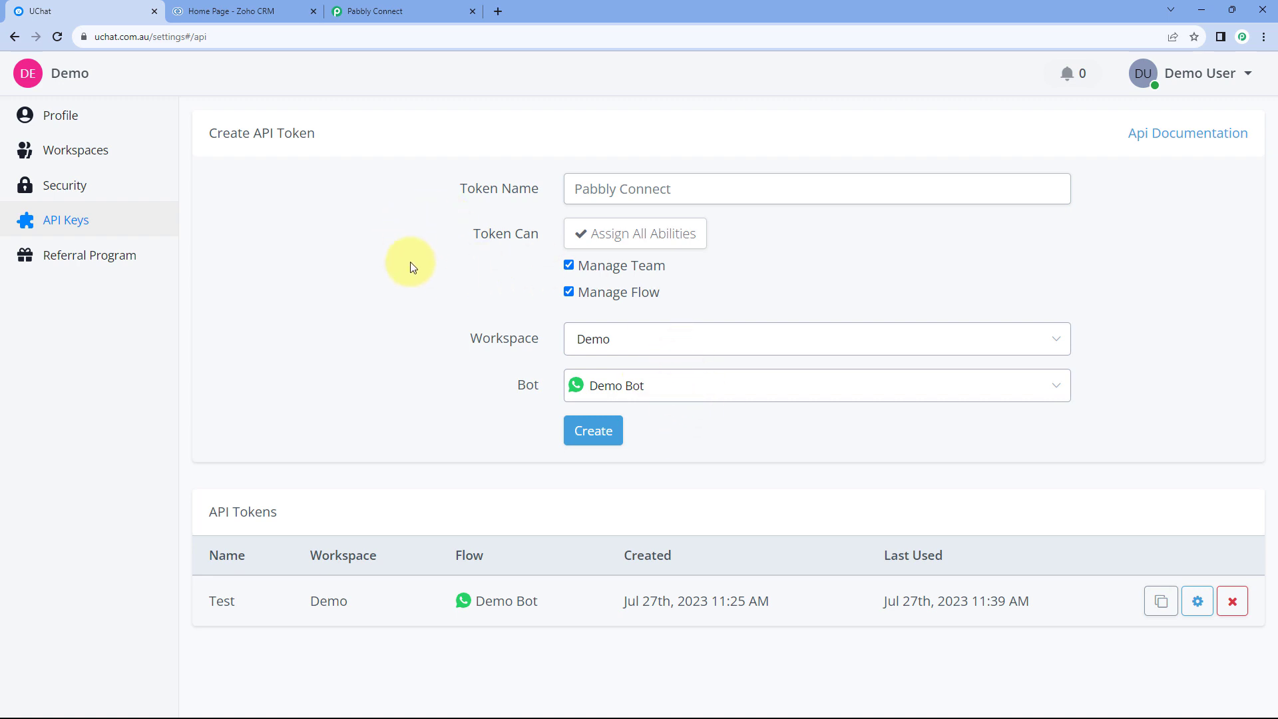
click(383, 8)
click(113, 10)
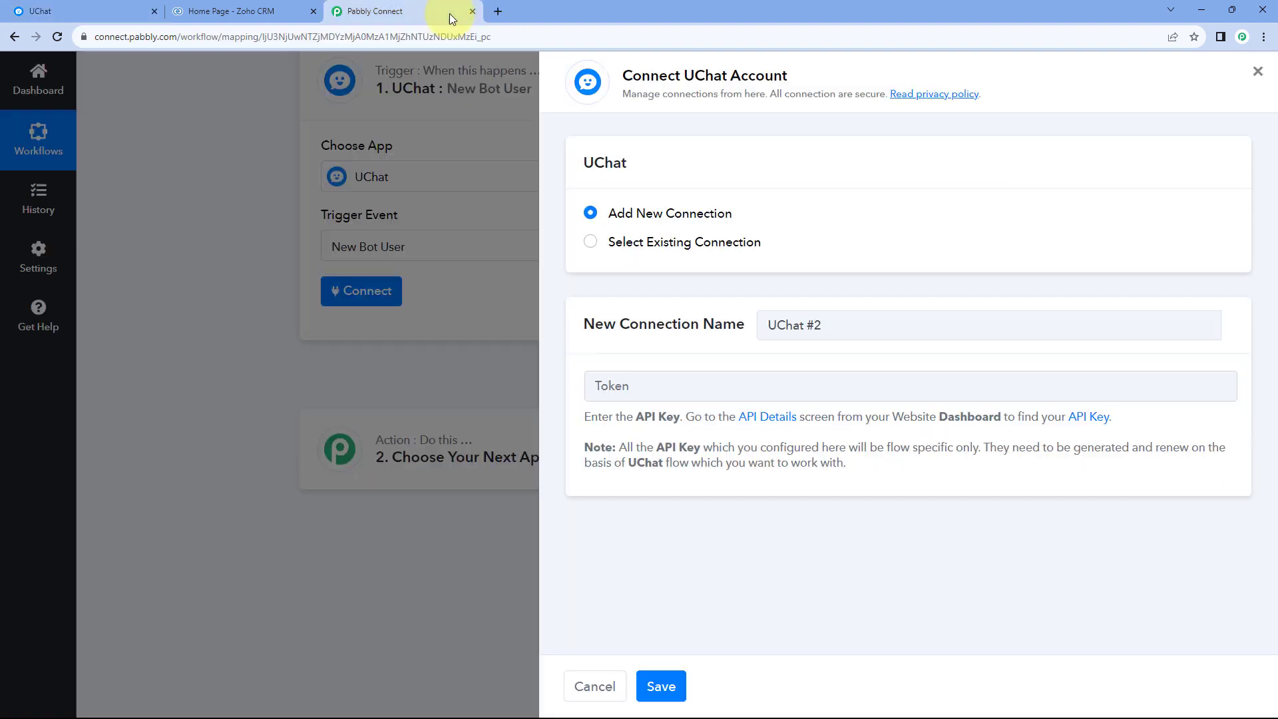
click(448, 13)
click(66, 8)
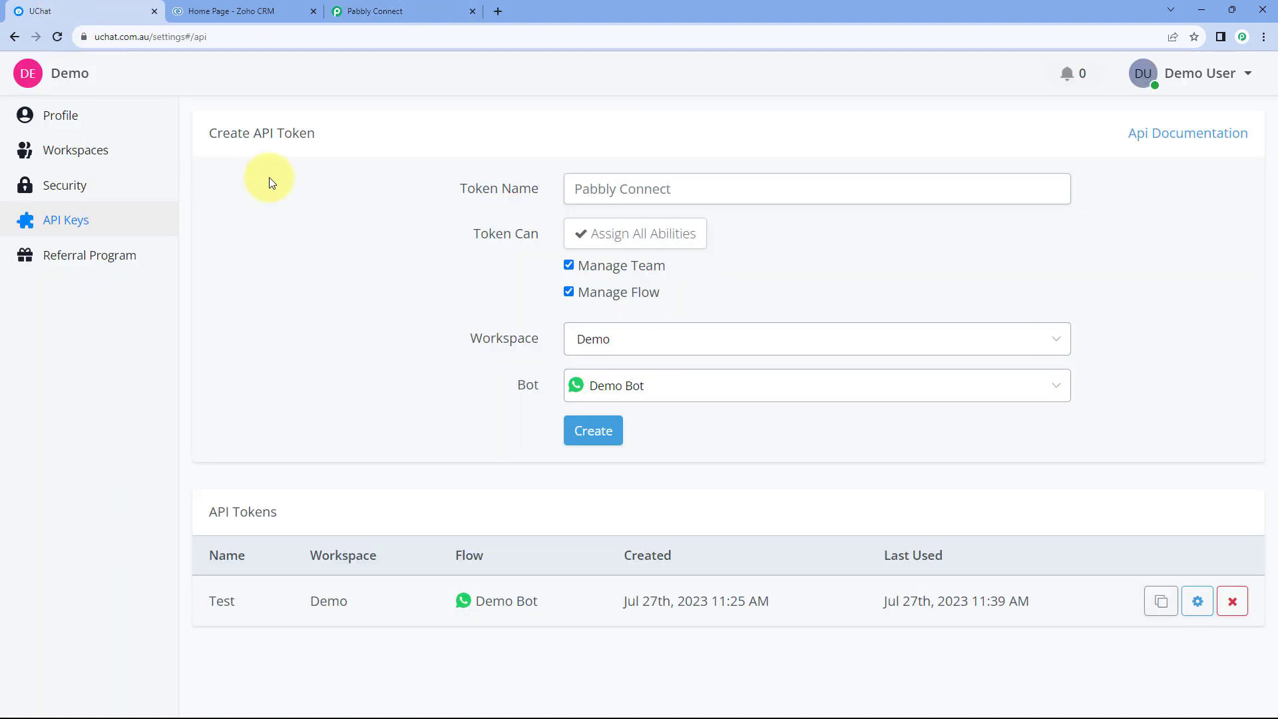
Create the Pabbly Connect API token for Demo Bot in the Demo workspace and copy it to the clipboard.
click(603, 435)
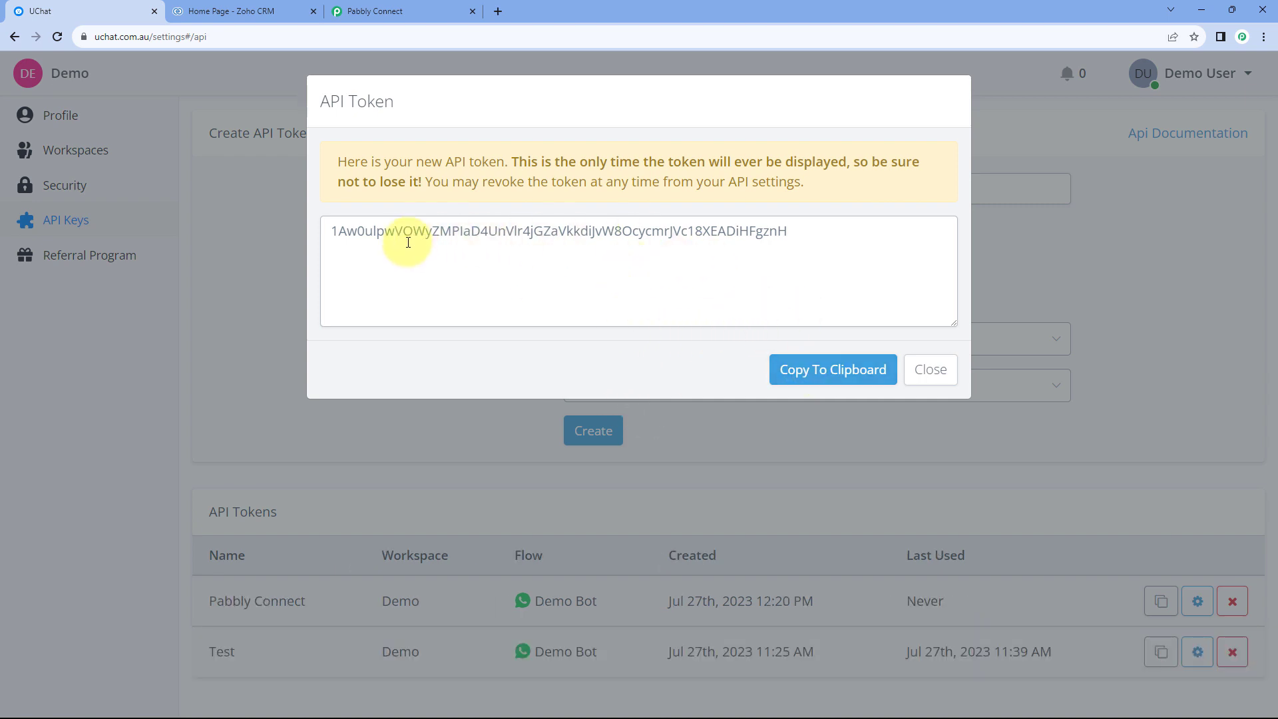
click(825, 370)
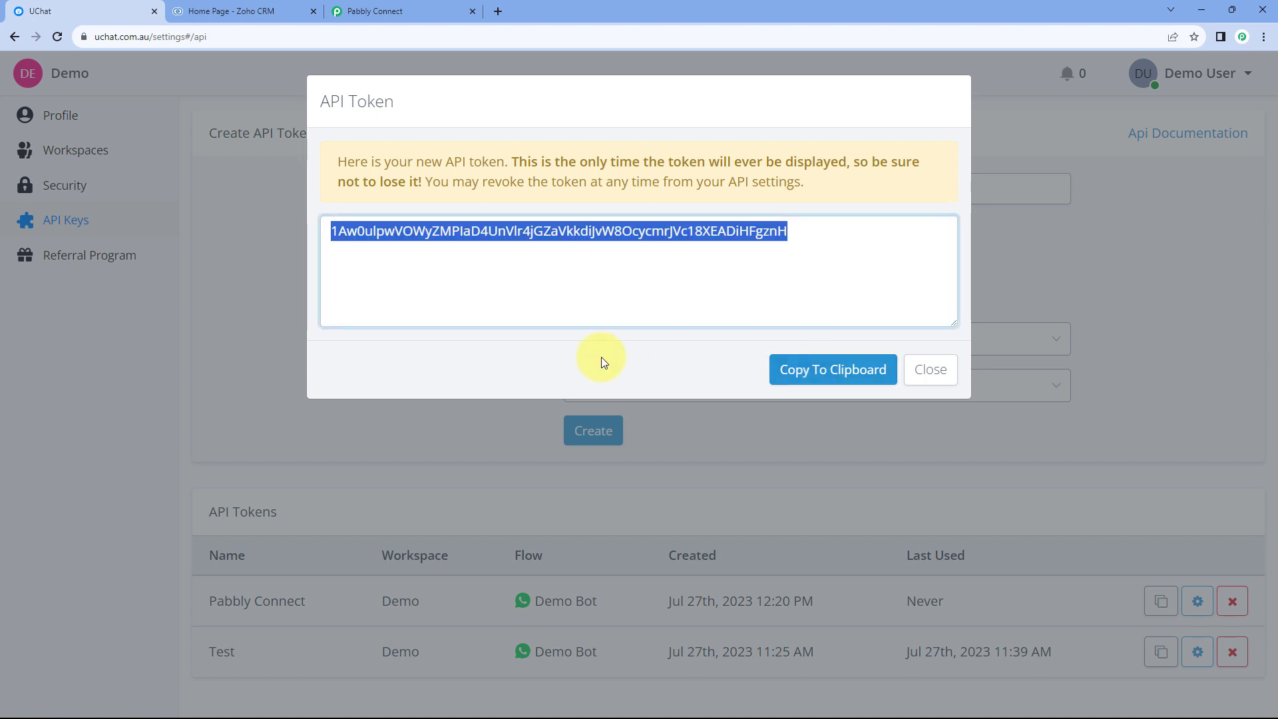
click(922, 368)
Switch to Pabbly Connect, paste the copied API token into the new UChat connection's Token field and save the connection.
click(360, 11)
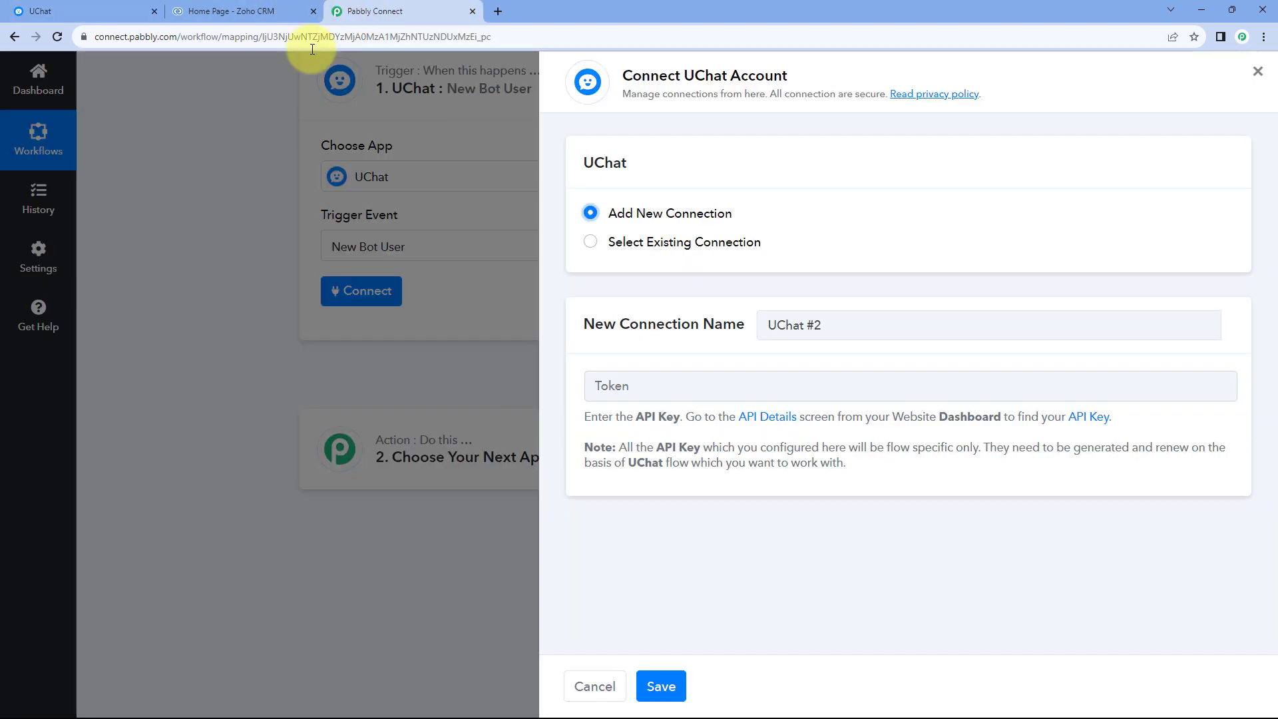
right_click(633, 388)
click(662, 496)
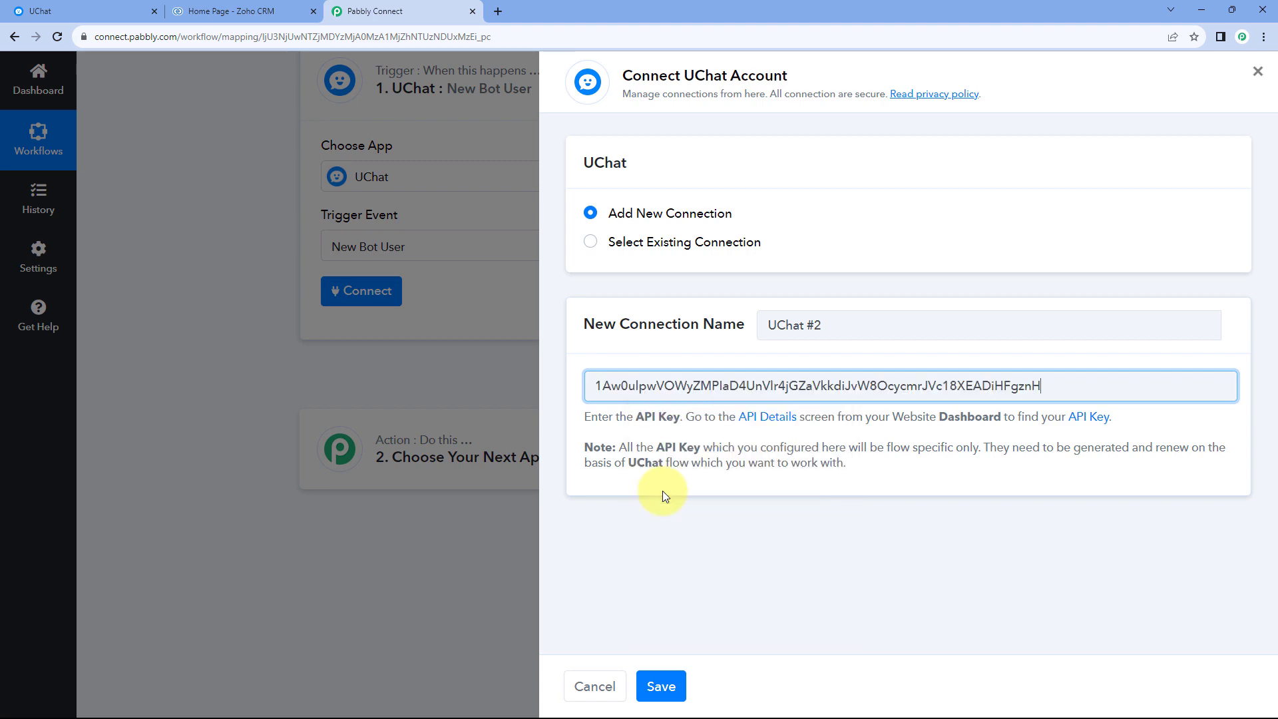
click(659, 684)
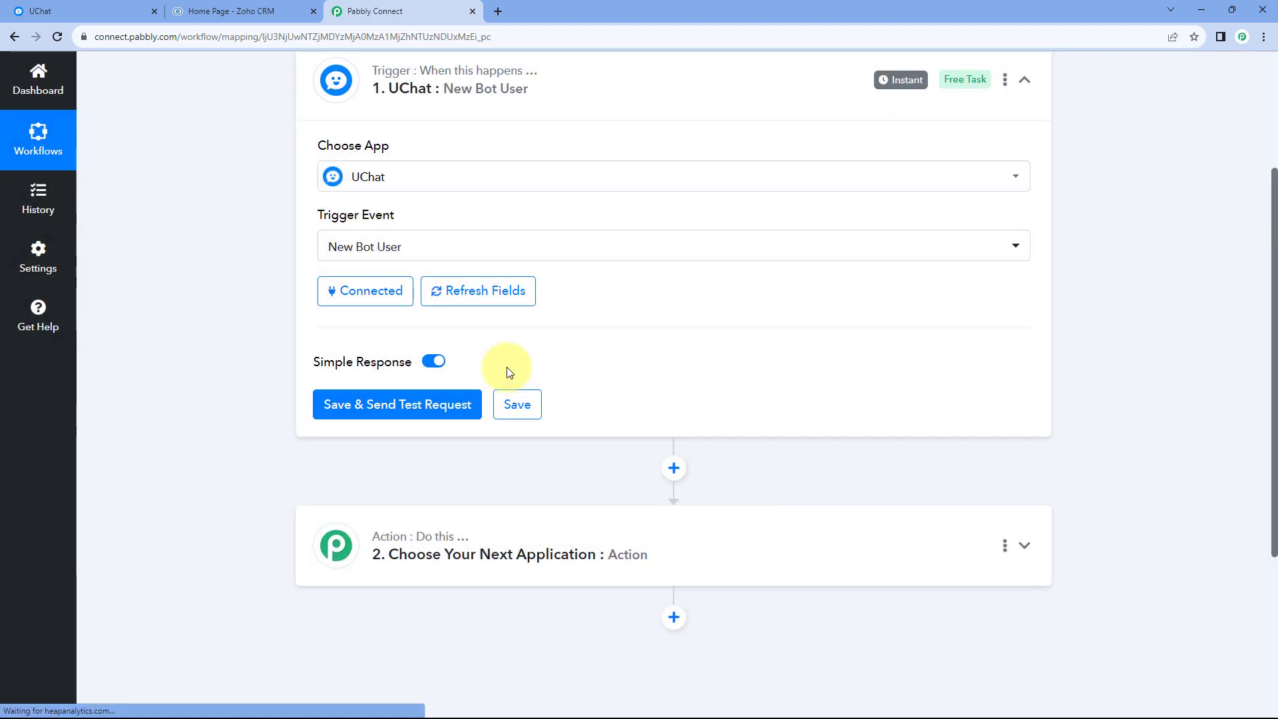
Save the New Bot User trigger and send a test request so it waits for a response from UChat.
click(76, 8)
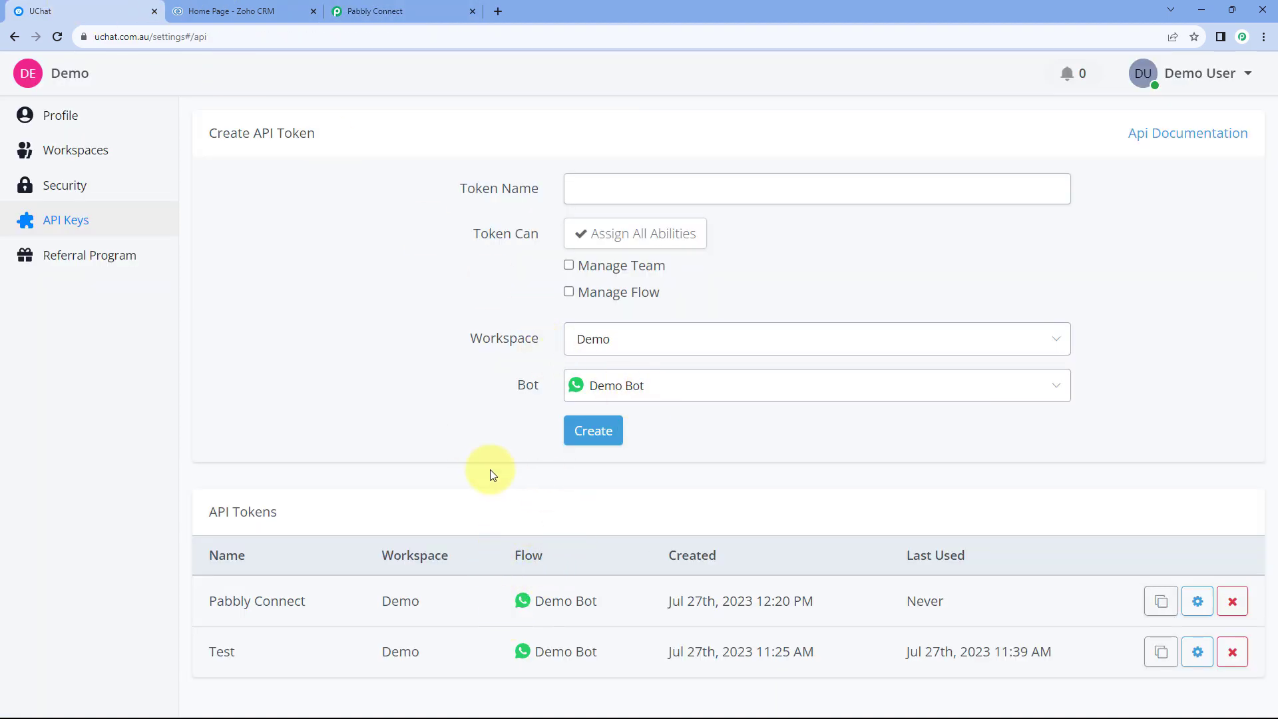
click(374, 11)
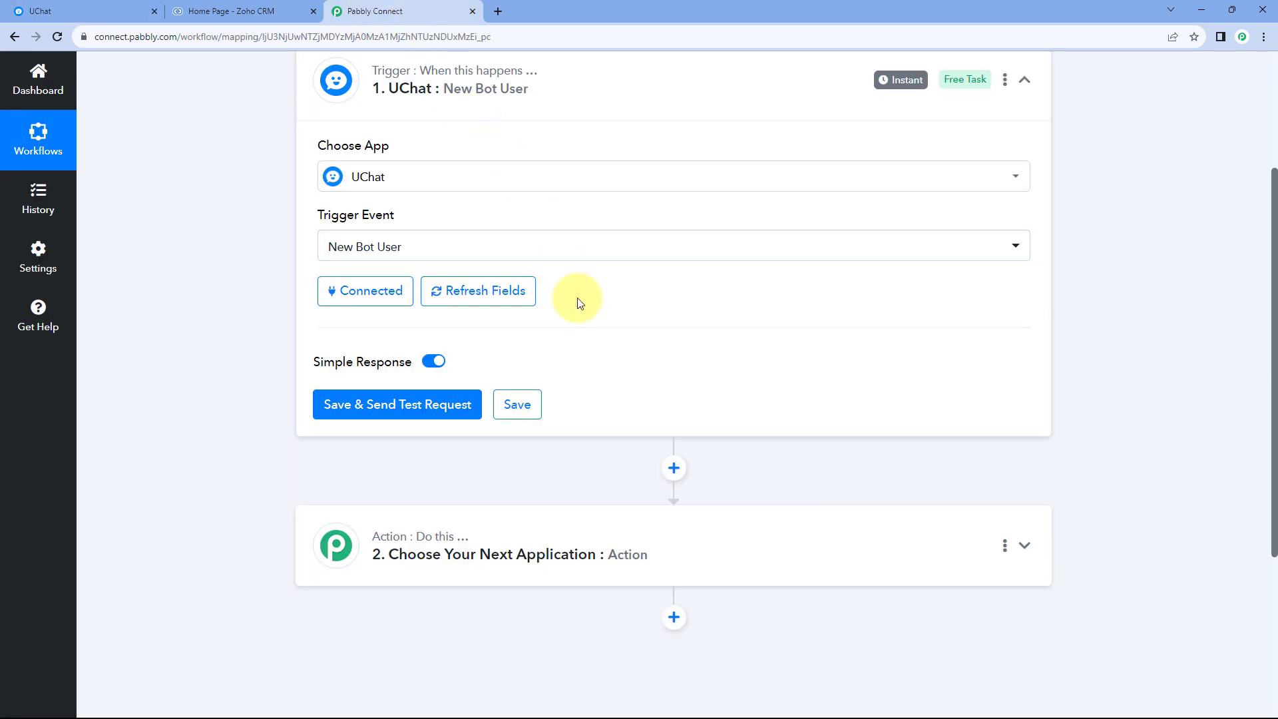
scroll(576, 309, up, 2)
scroll(533, 389, down, 1)
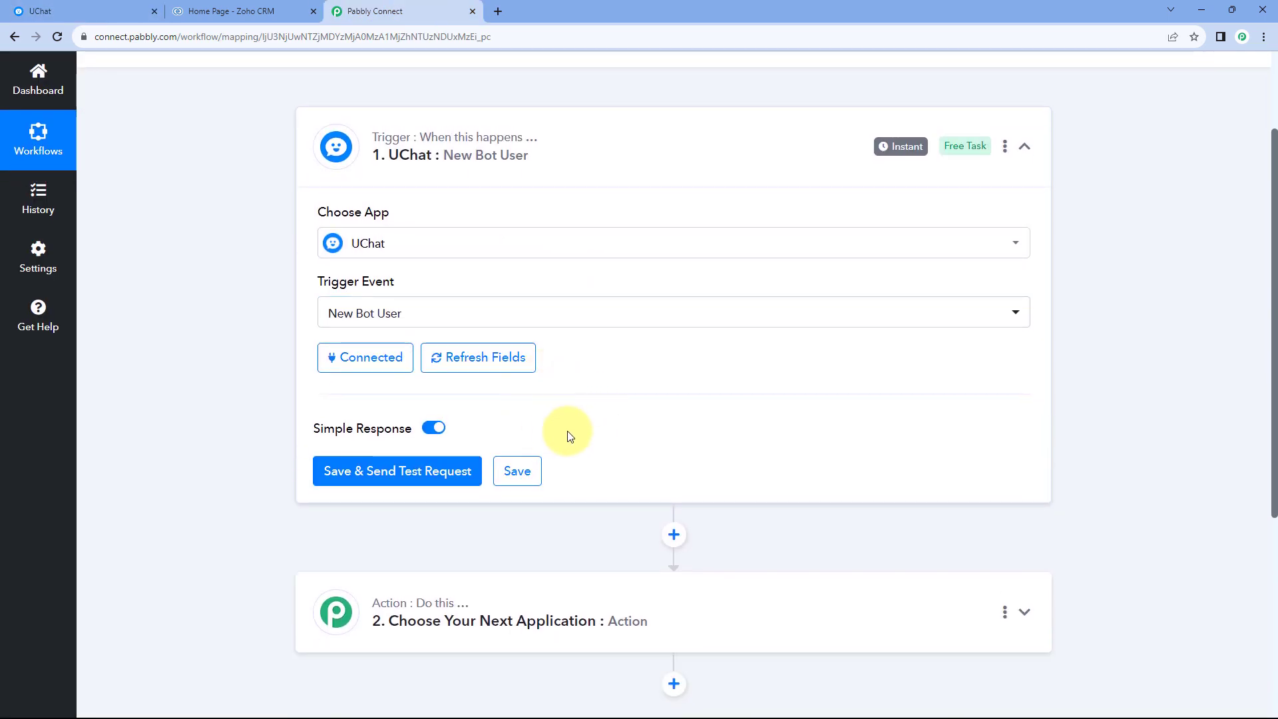
click(393, 473)
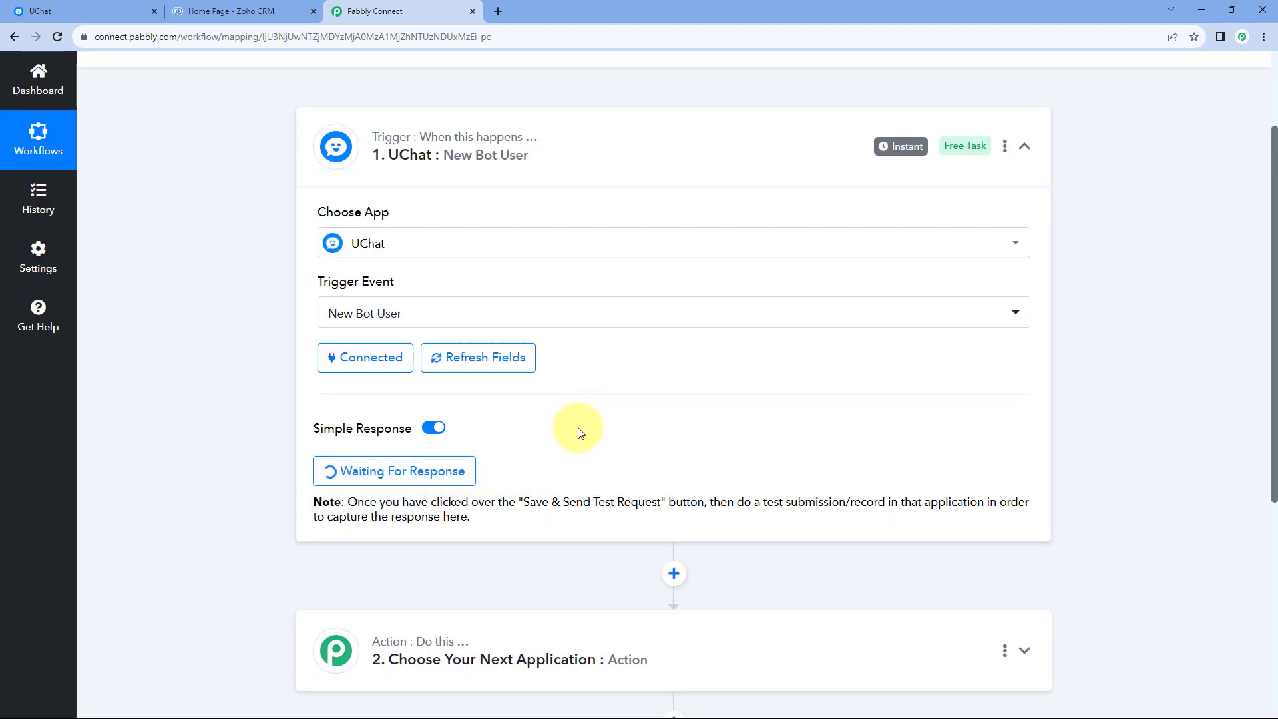
scroll(554, 429, down, 1)
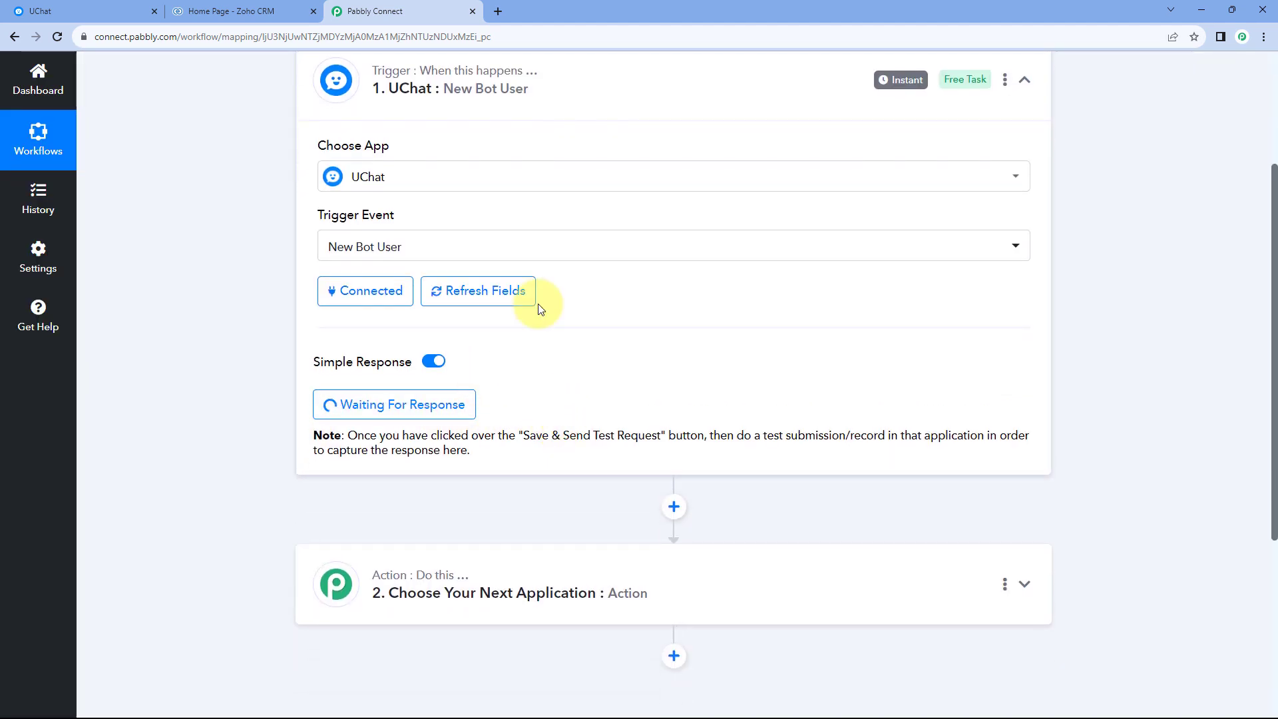
Switch to UChat, return to Demo Bot and open the form for creating a new user among its bot users.
click(94, 10)
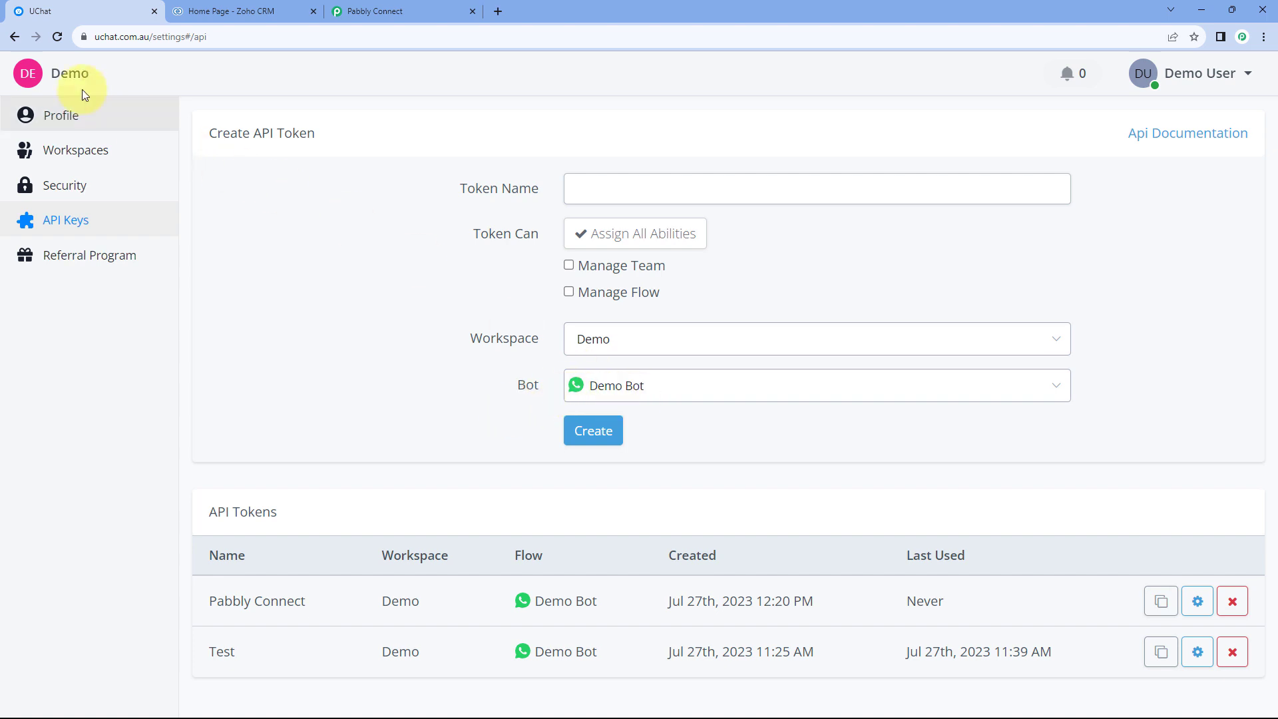
click(16, 37)
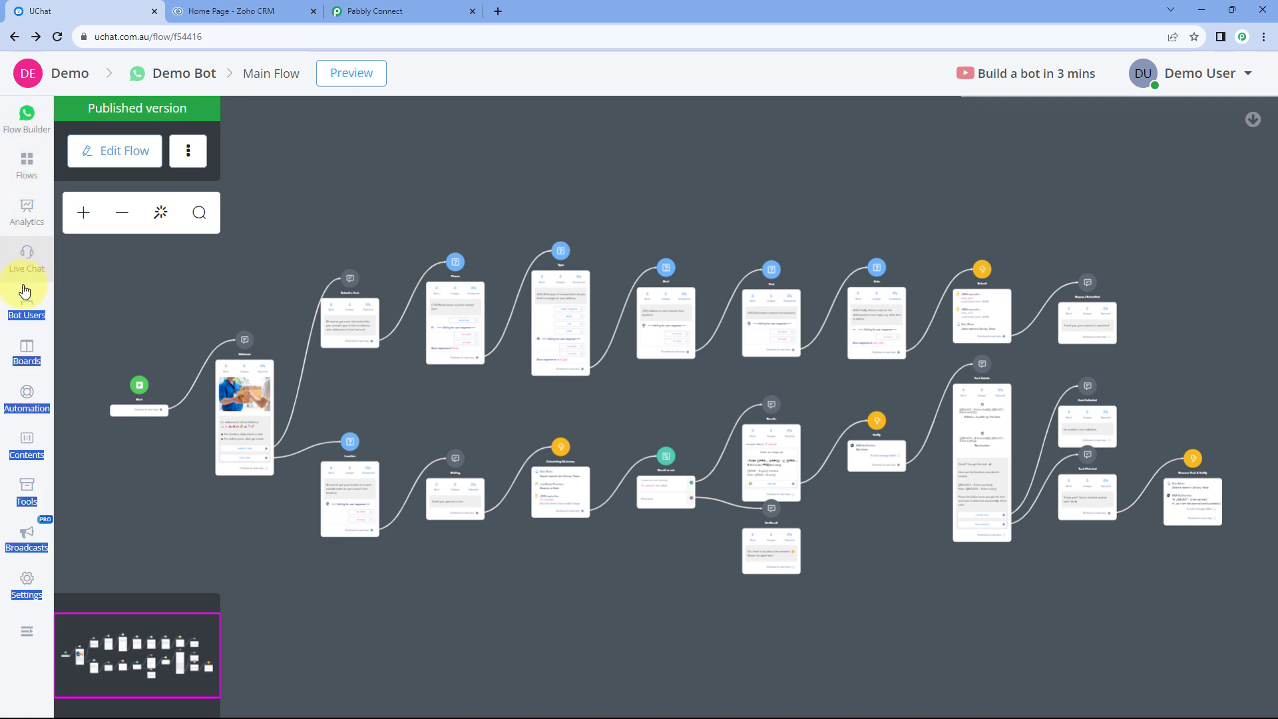
click(30, 307)
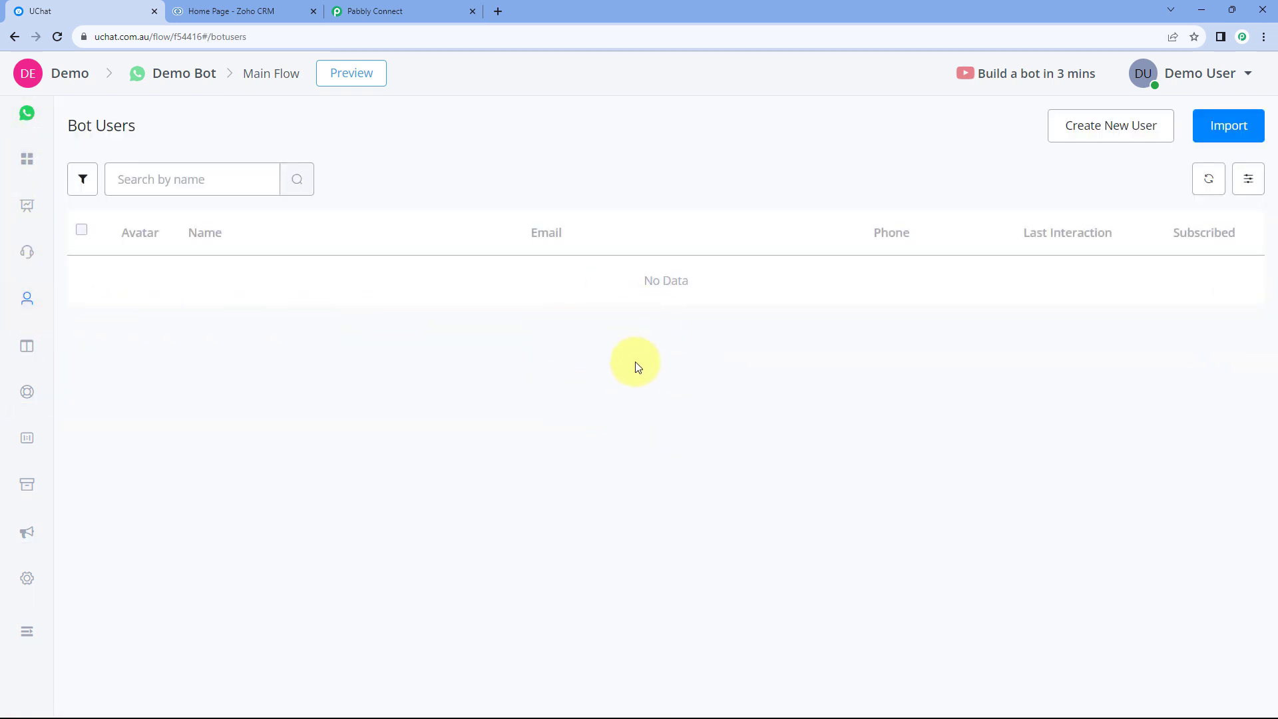
click(1092, 133)
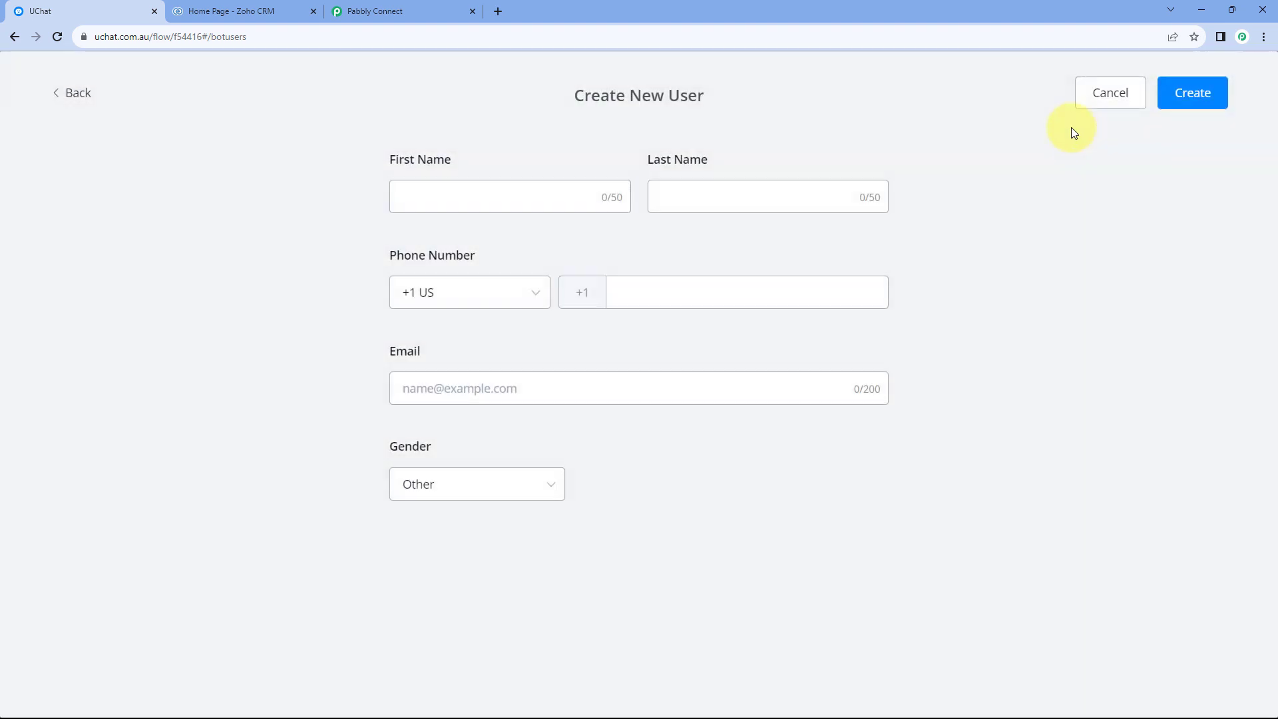
Enter the test bot user's first and last name.
click(547, 197)
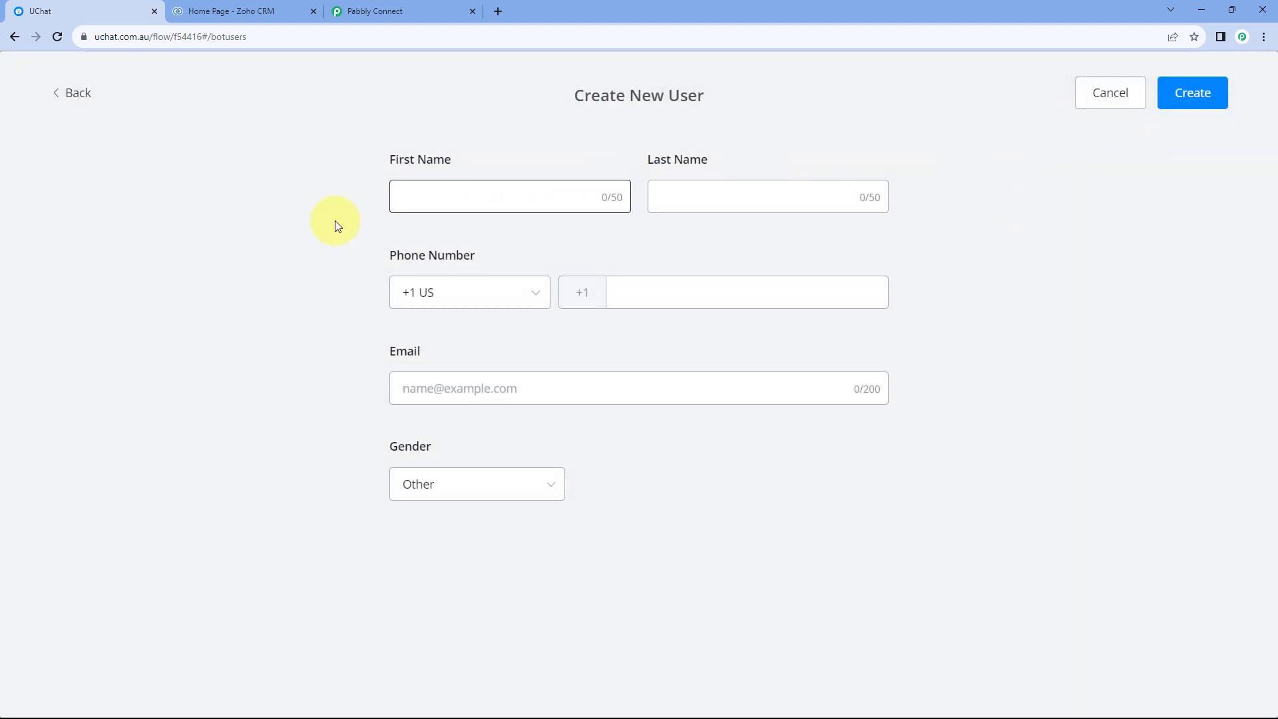
text(Demo)
key(Tab)
text(Use)
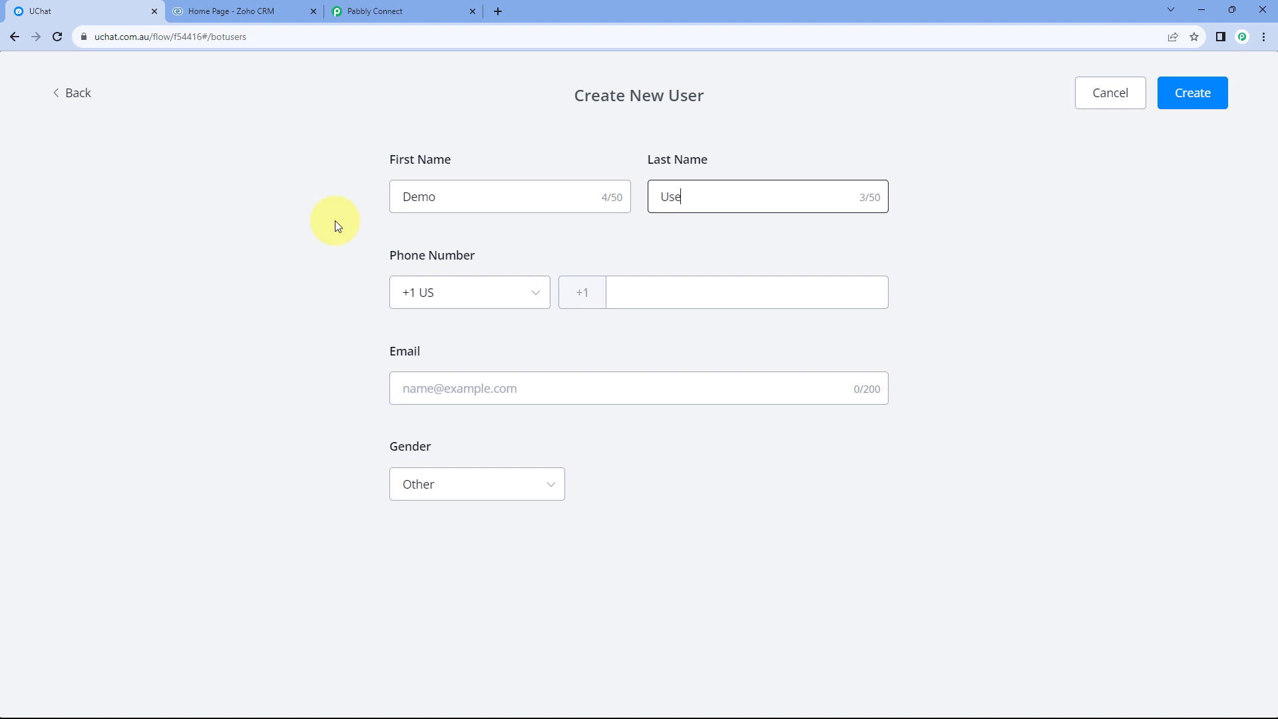
text(r)
key(Tab)
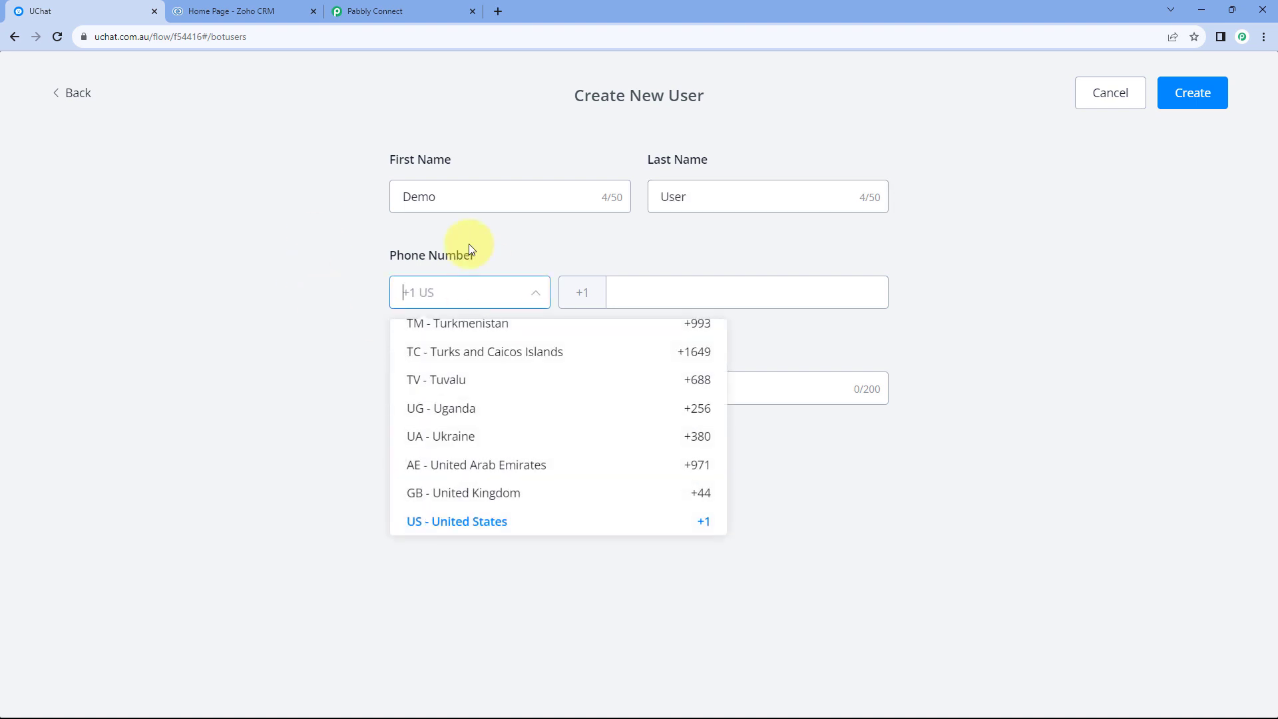
Set the phone country code to India (+91) and fill in the test user's phone number and e-mail address.
text(in)
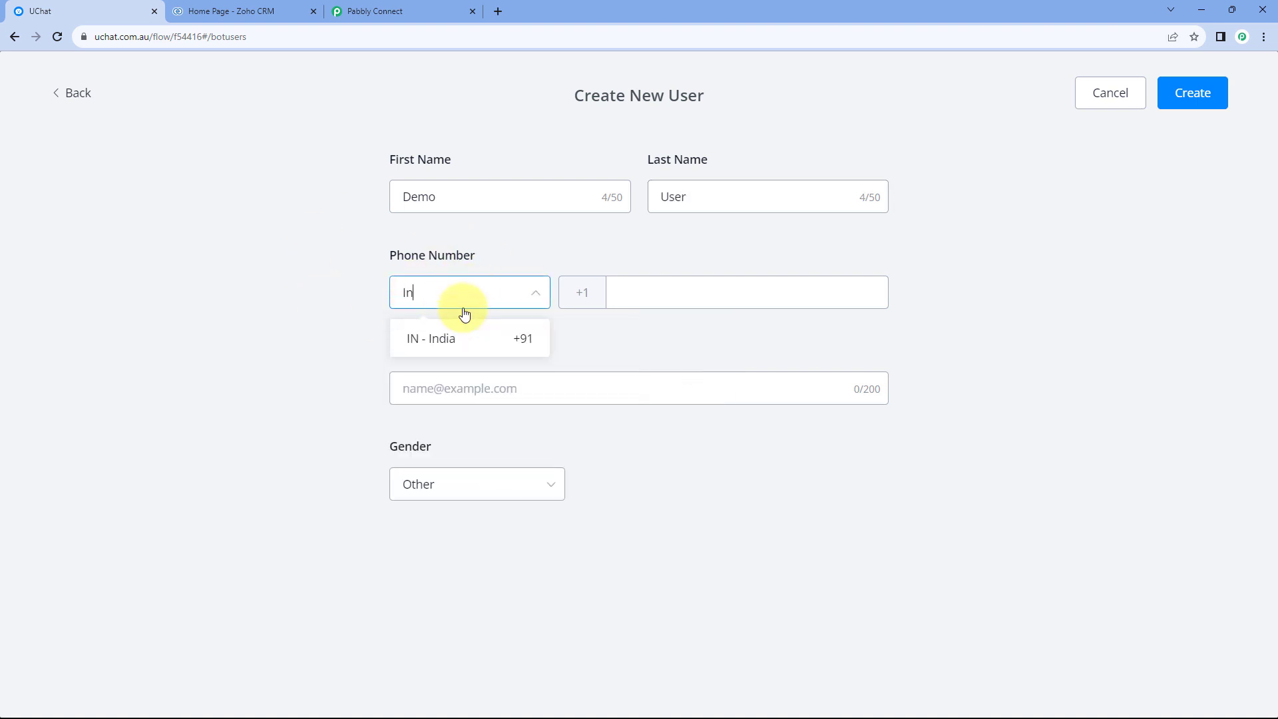
click(463, 341)
click(649, 299)
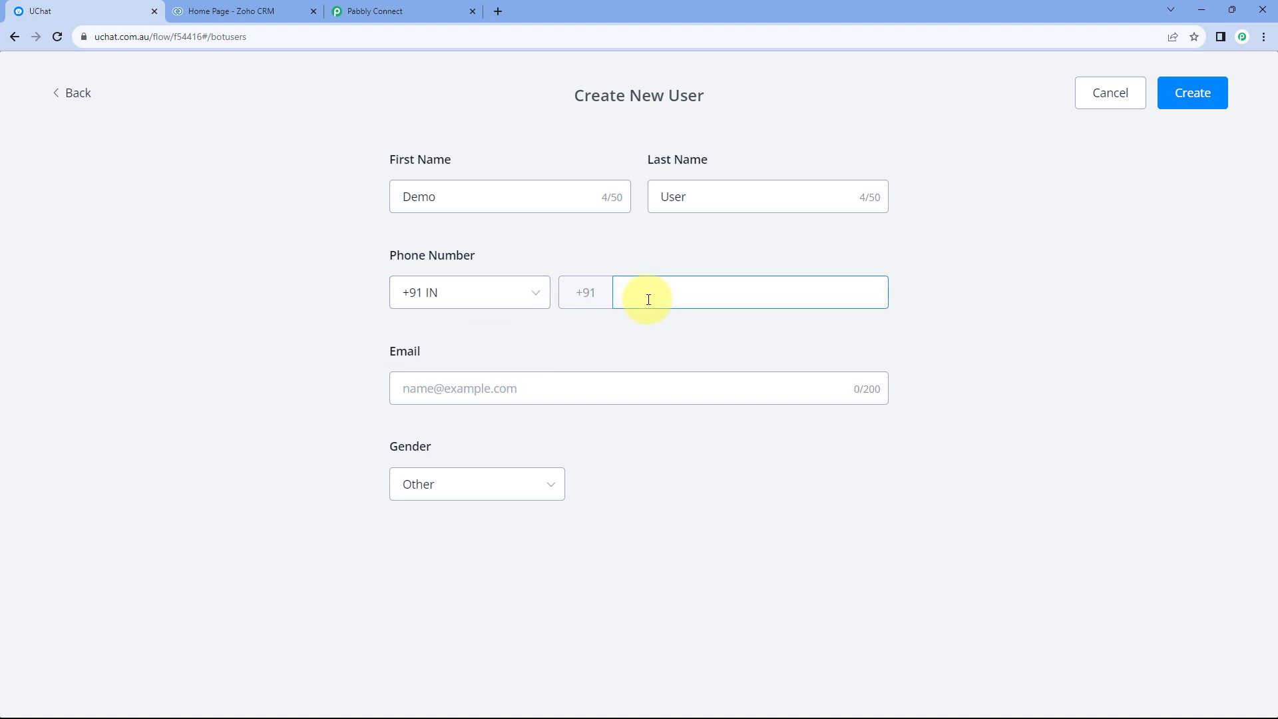
text(1234567890)
click(430, 392)
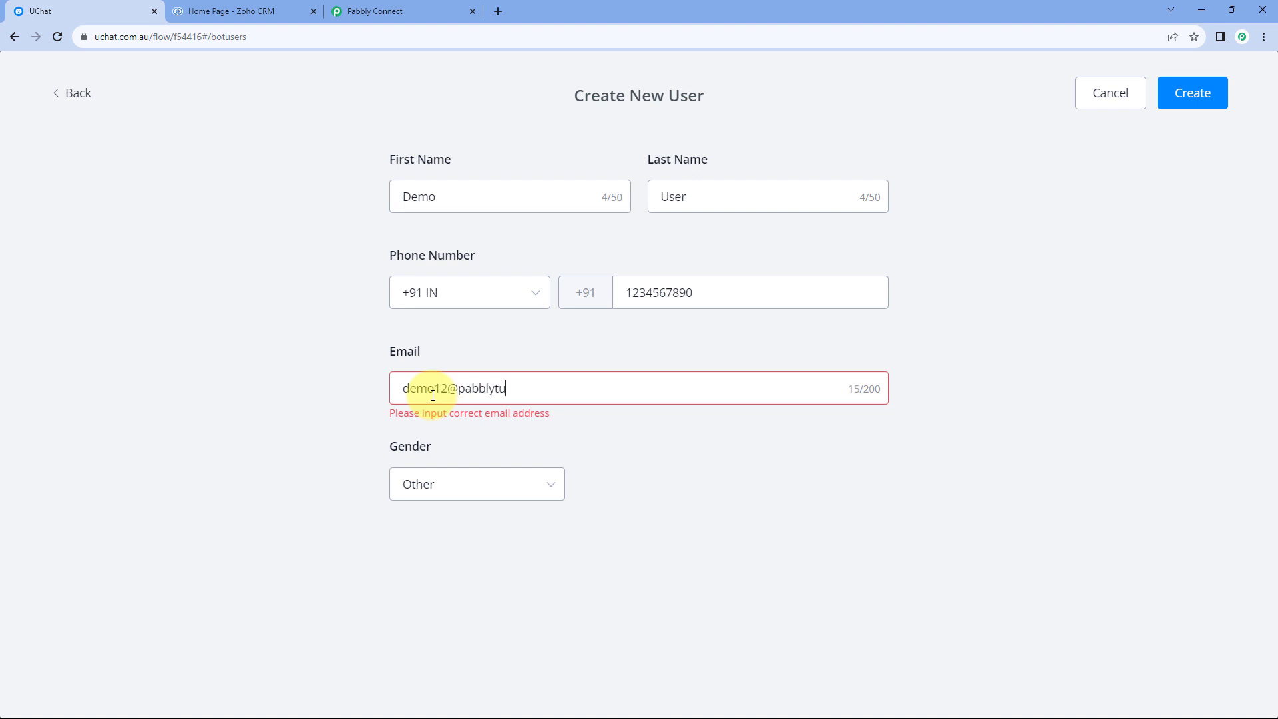
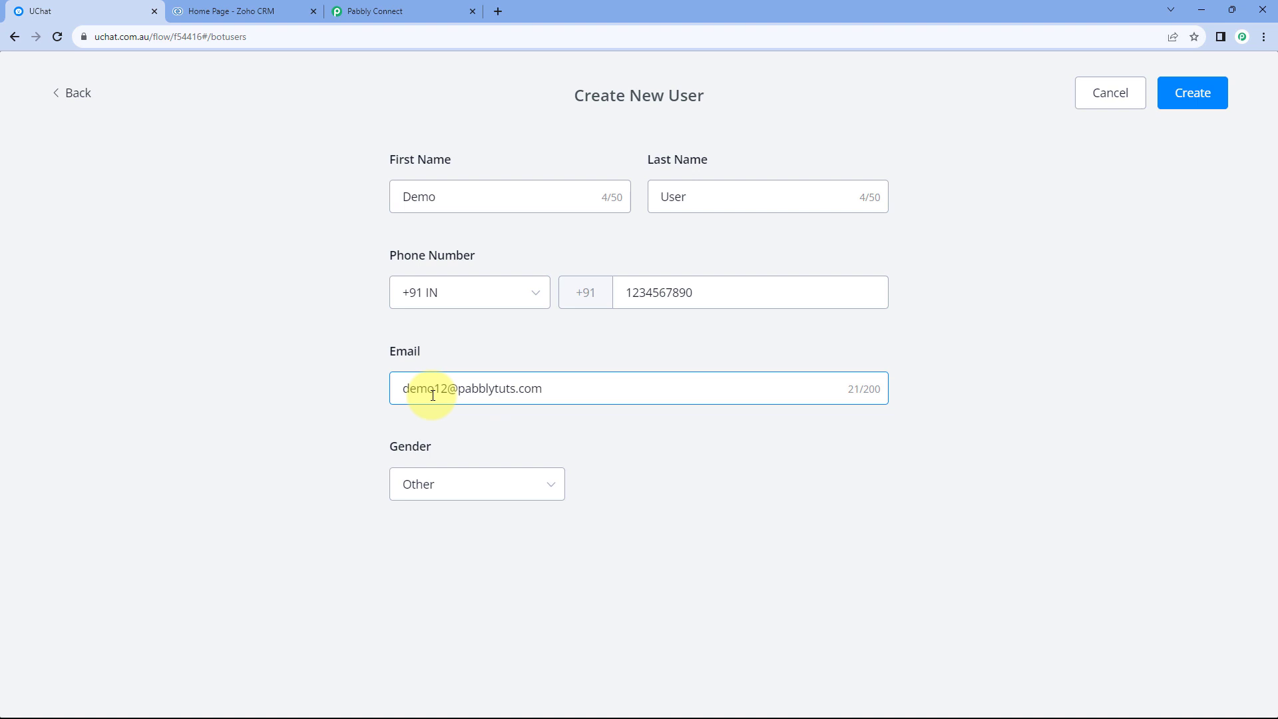
Set the test user's gender to Male and create the bot user.
click(450, 489)
click(422, 530)
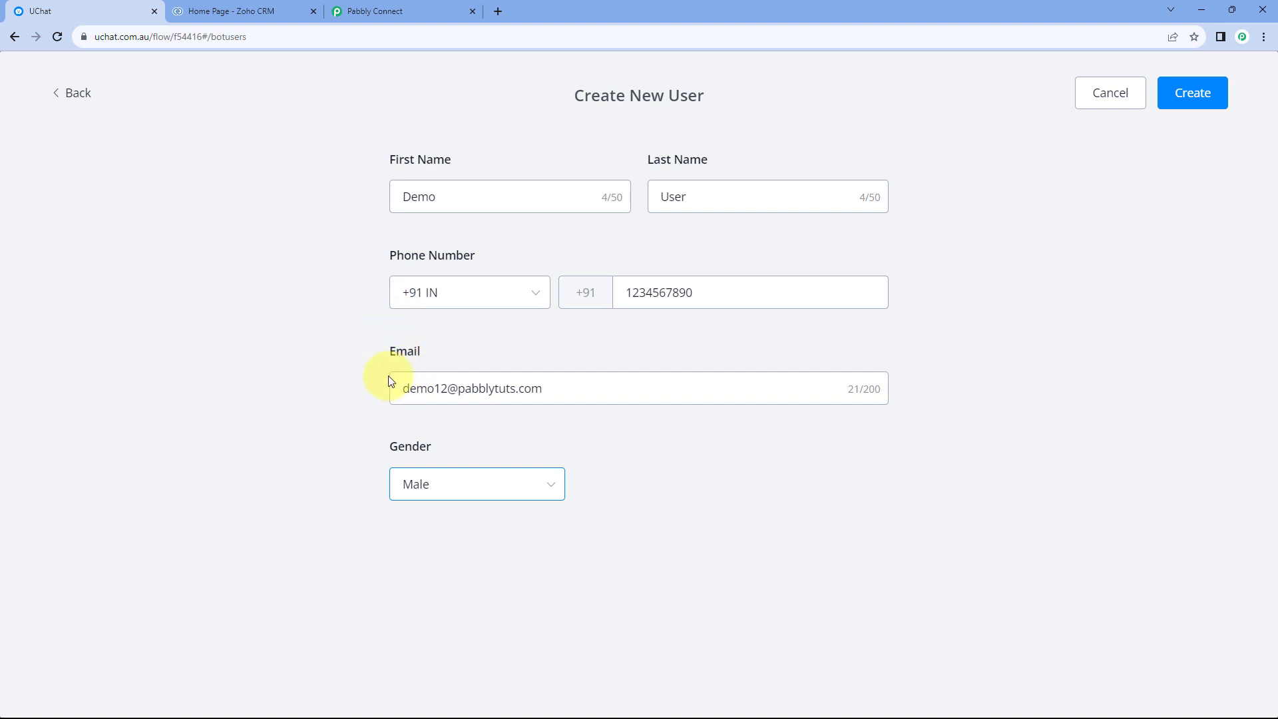
click(1207, 102)
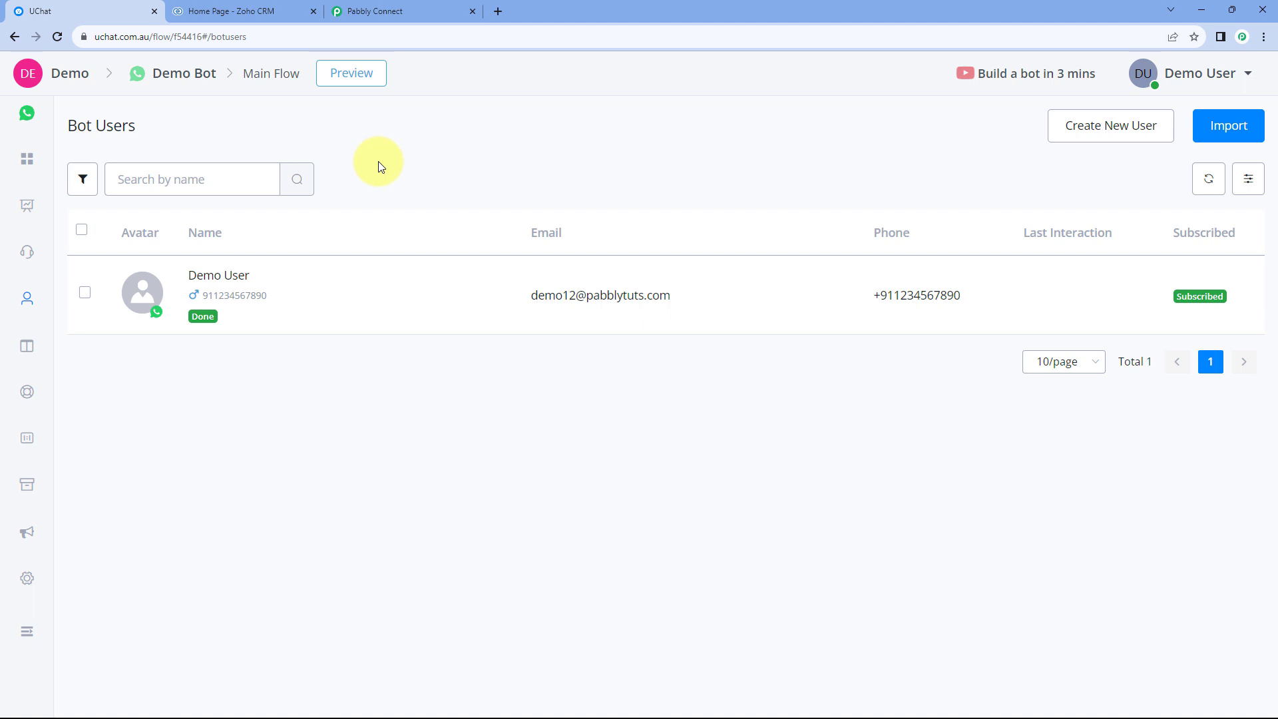
Switch to Pabbly Connect and examine the user name, ID and phone fields in the trigger's captured response.
click(434, 12)
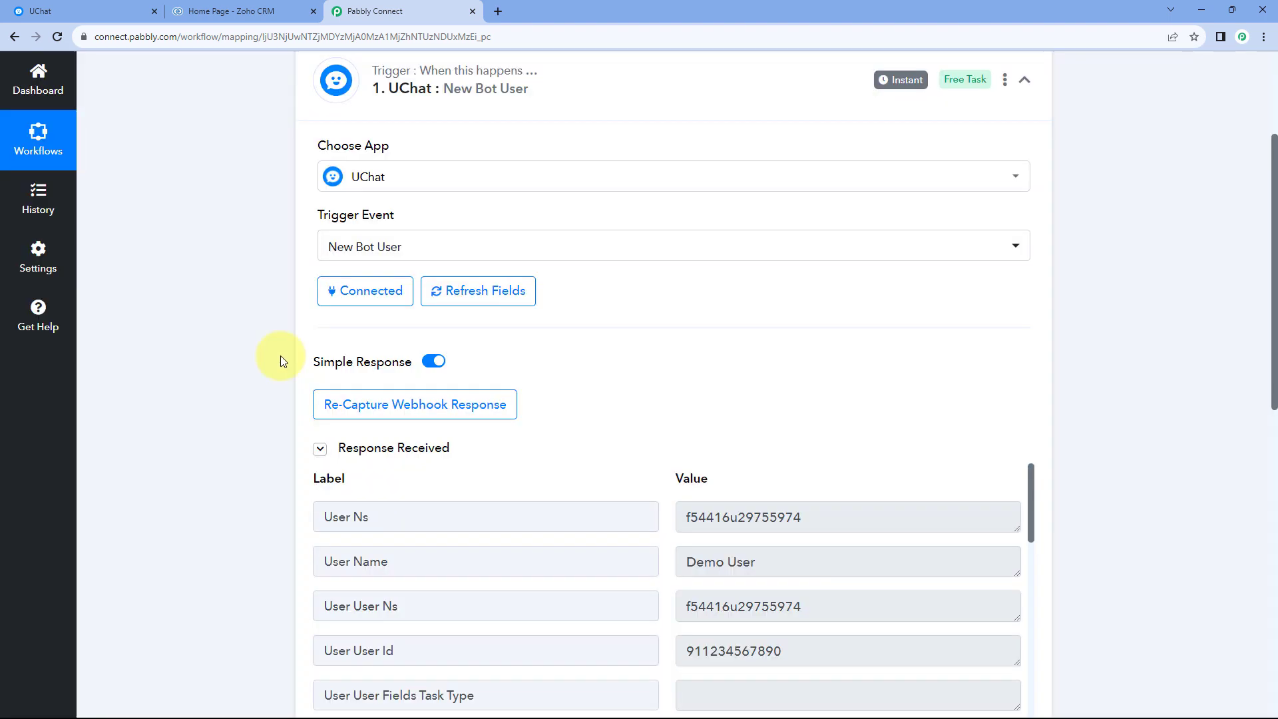
scroll(280, 356, down, 3)
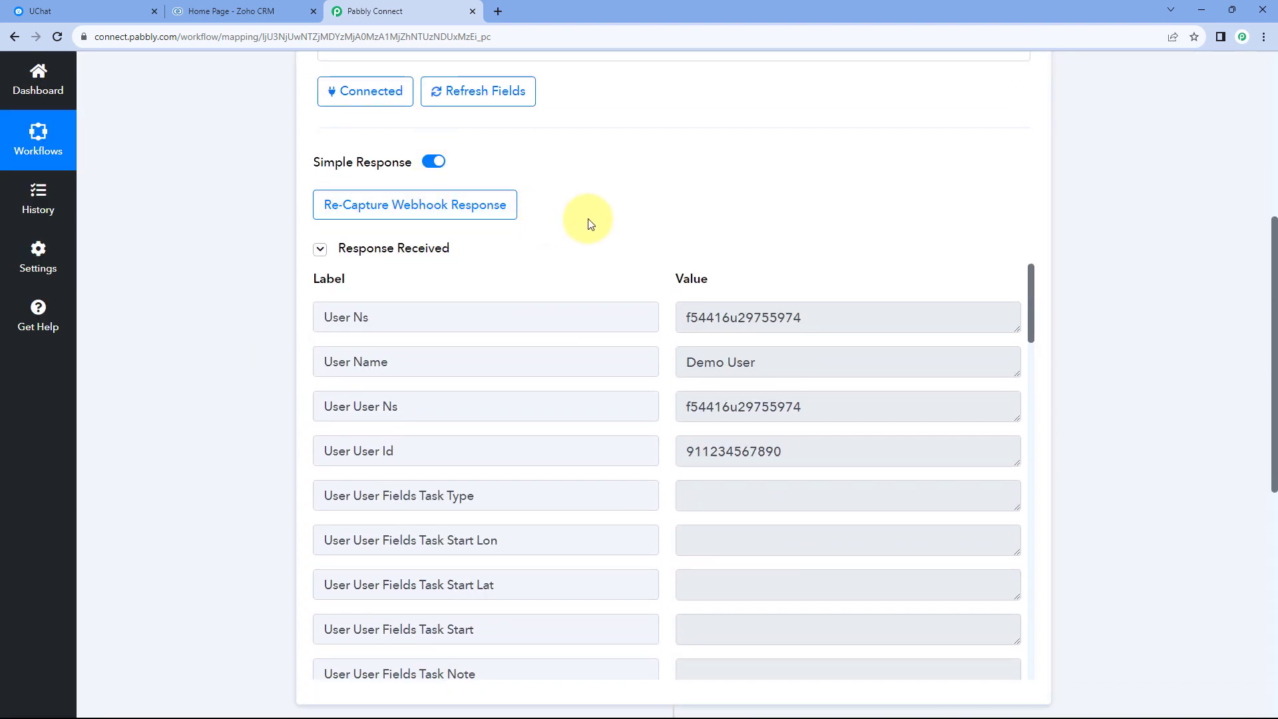
scroll(650, 217, down, 1)
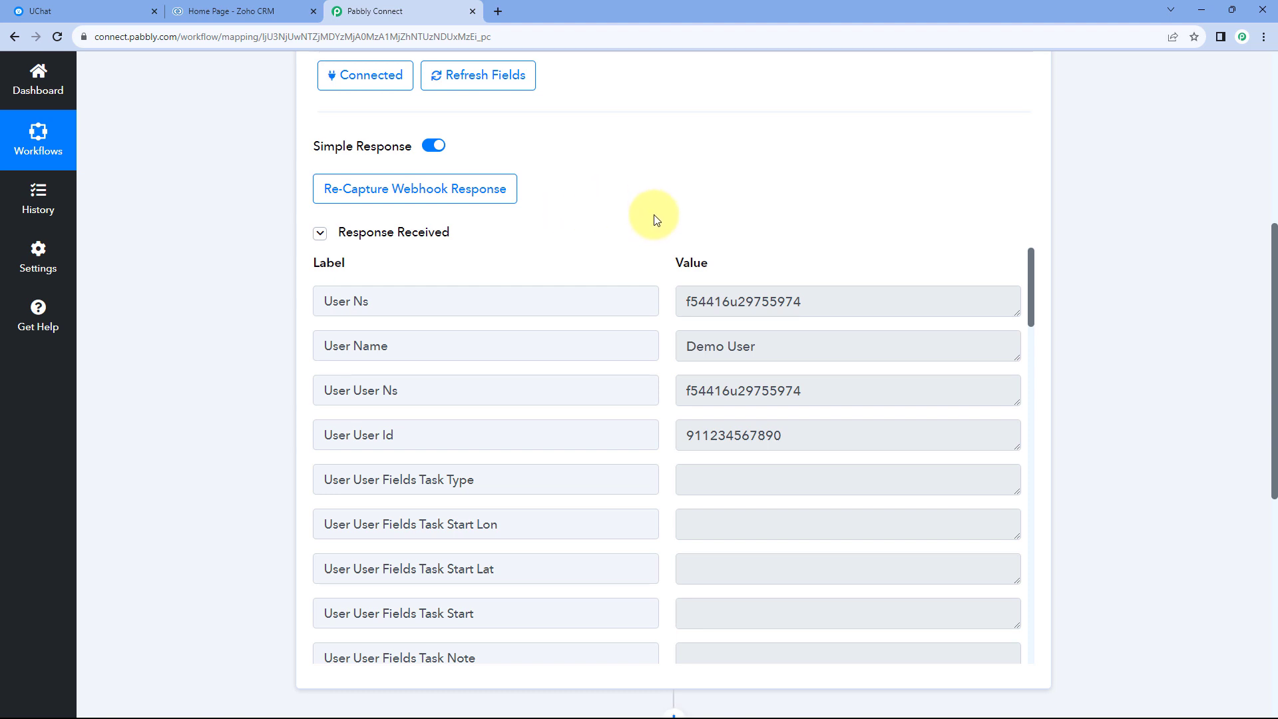
drag(770, 293, 675, 292)
click(669, 295)
scroll(669, 296, down, 7)
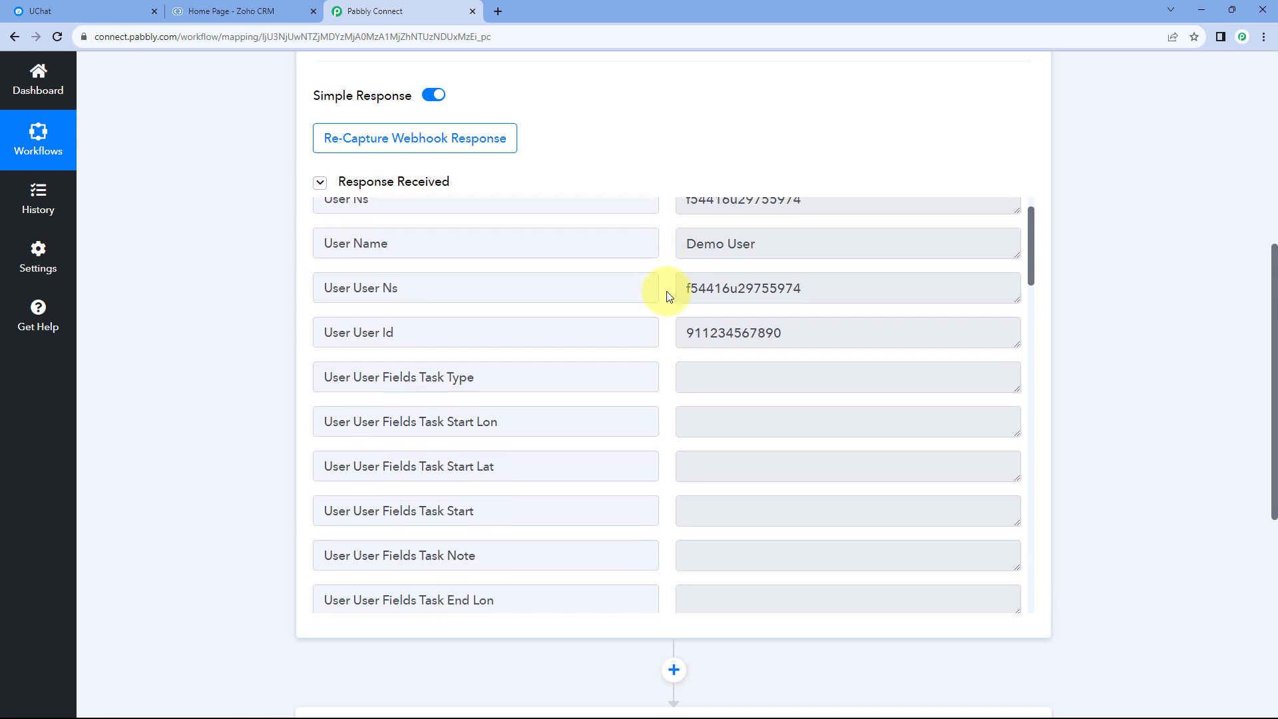
scroll(665, 293, down, 6)
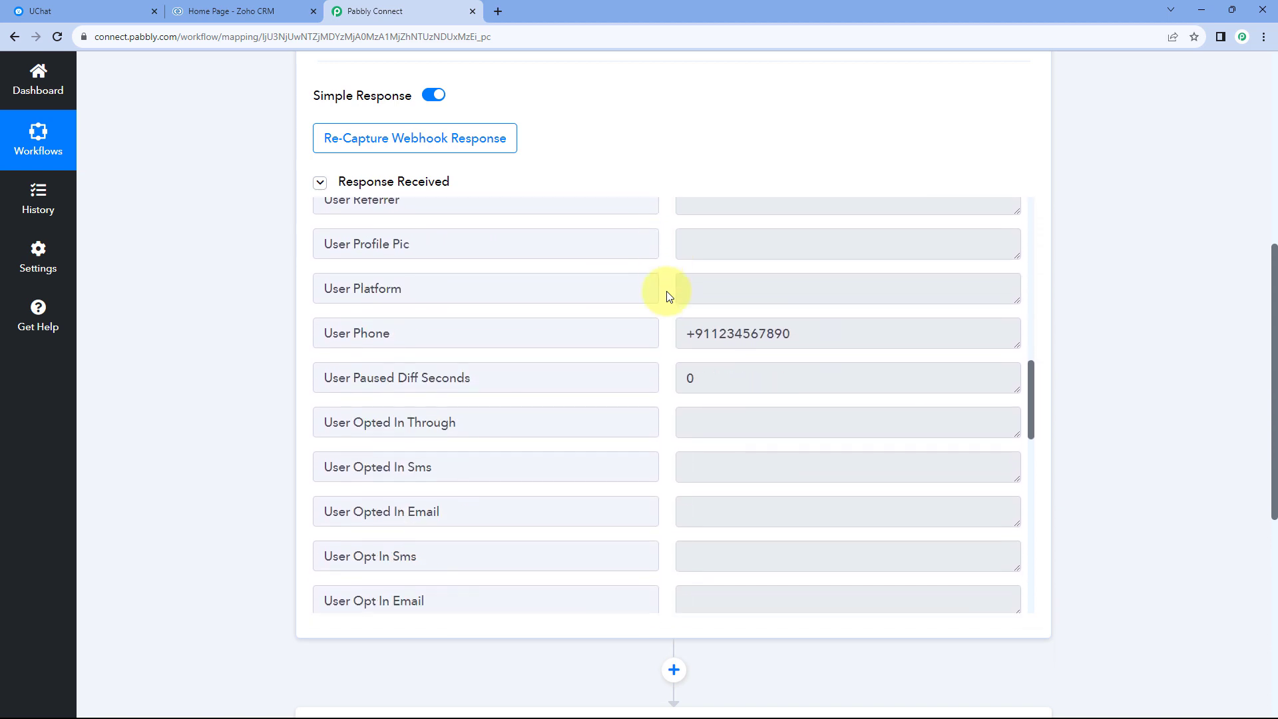
drag(808, 319, 675, 321)
click(671, 323)
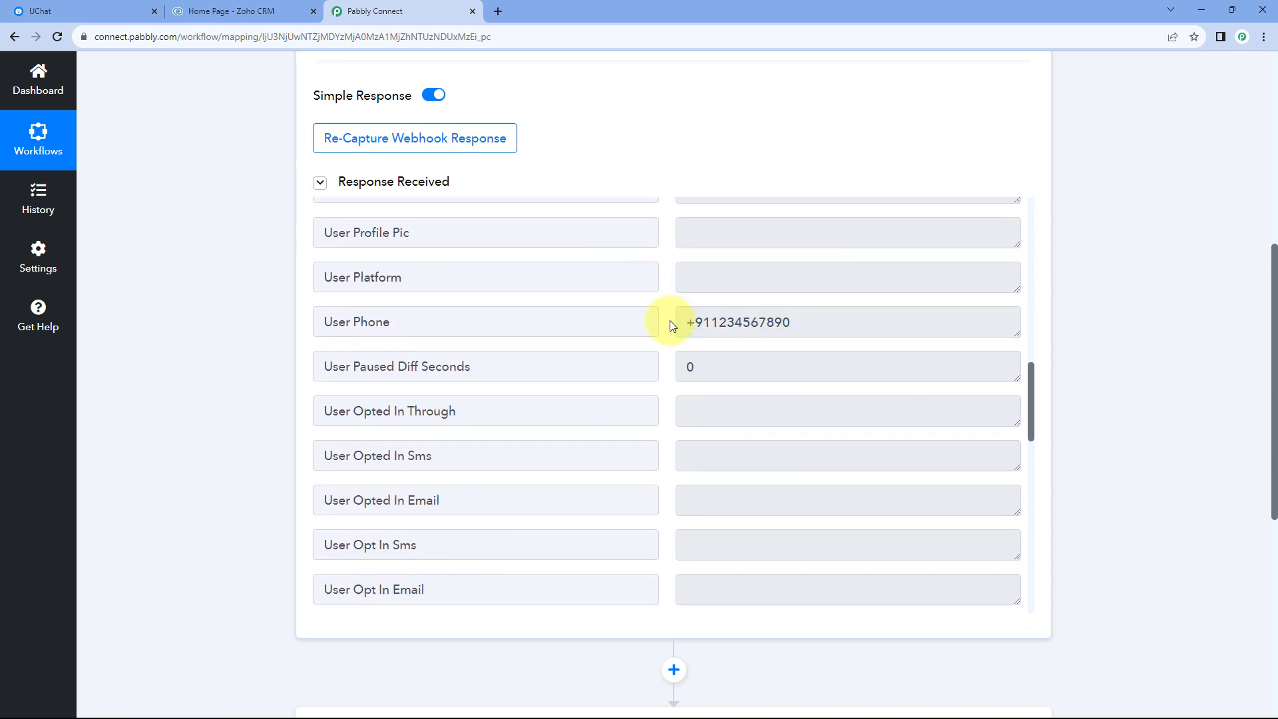
Examine the user name, last name, first name, gender and e-mail fields in the trigger's captured response.
click(70, 11)
click(373, 11)
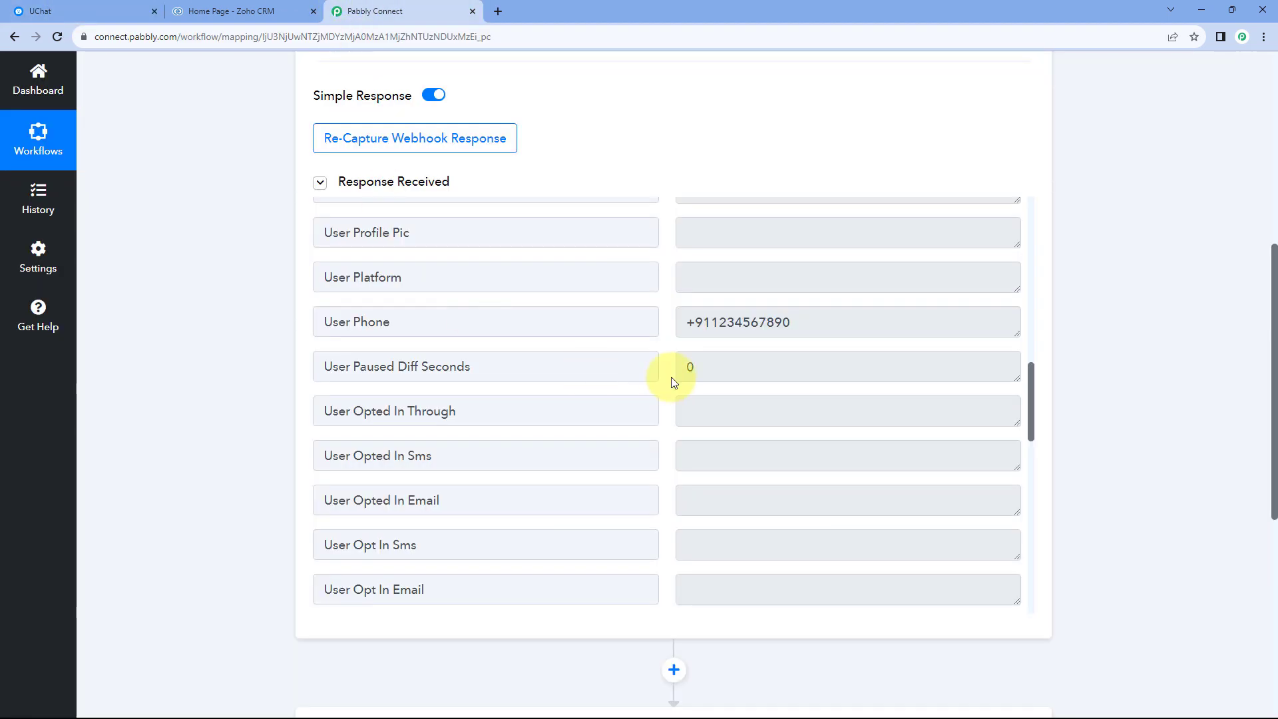
scroll(669, 359, down, 4)
scroll(663, 333, down, 1)
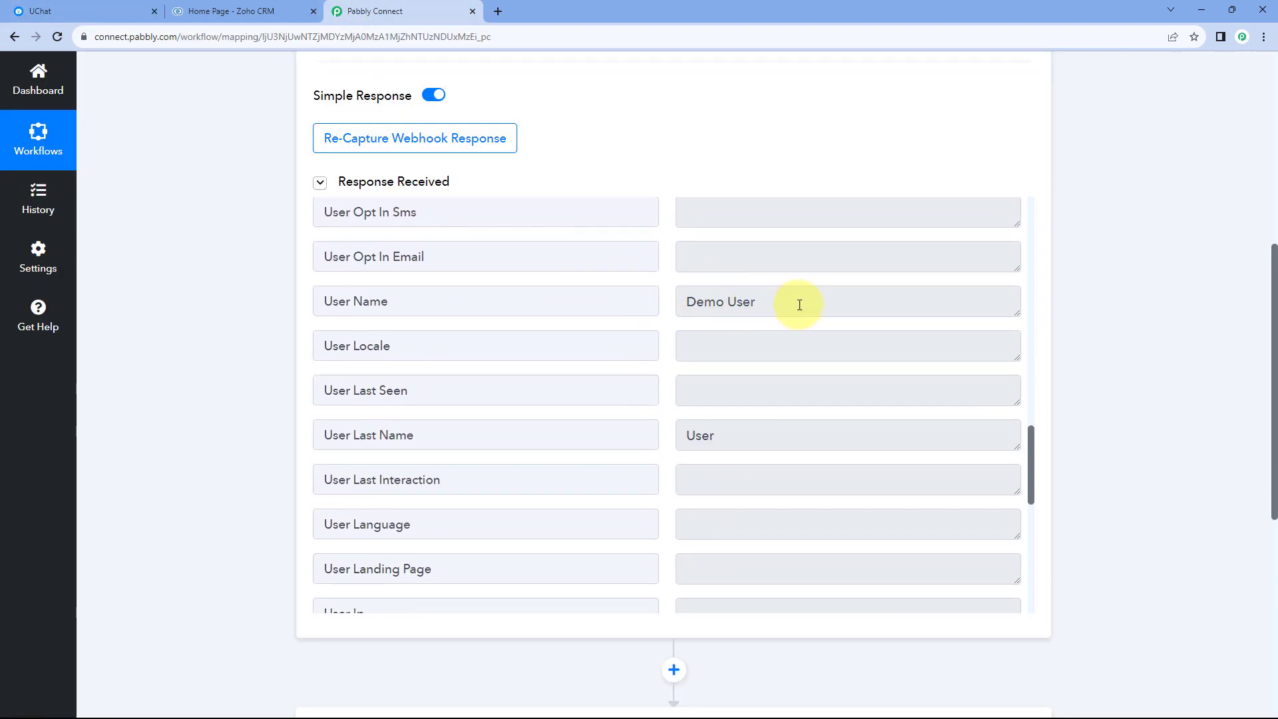
click(674, 307)
click(717, 440)
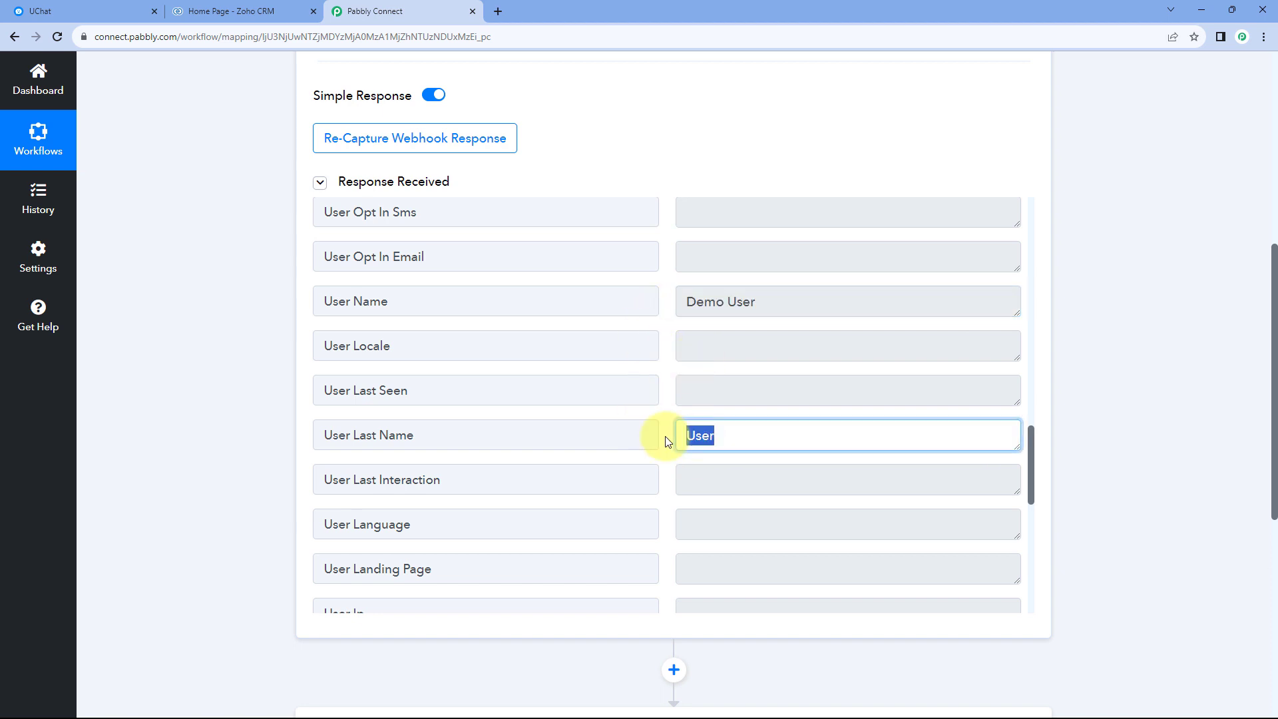
scroll(665, 440, down, 4)
click(739, 436)
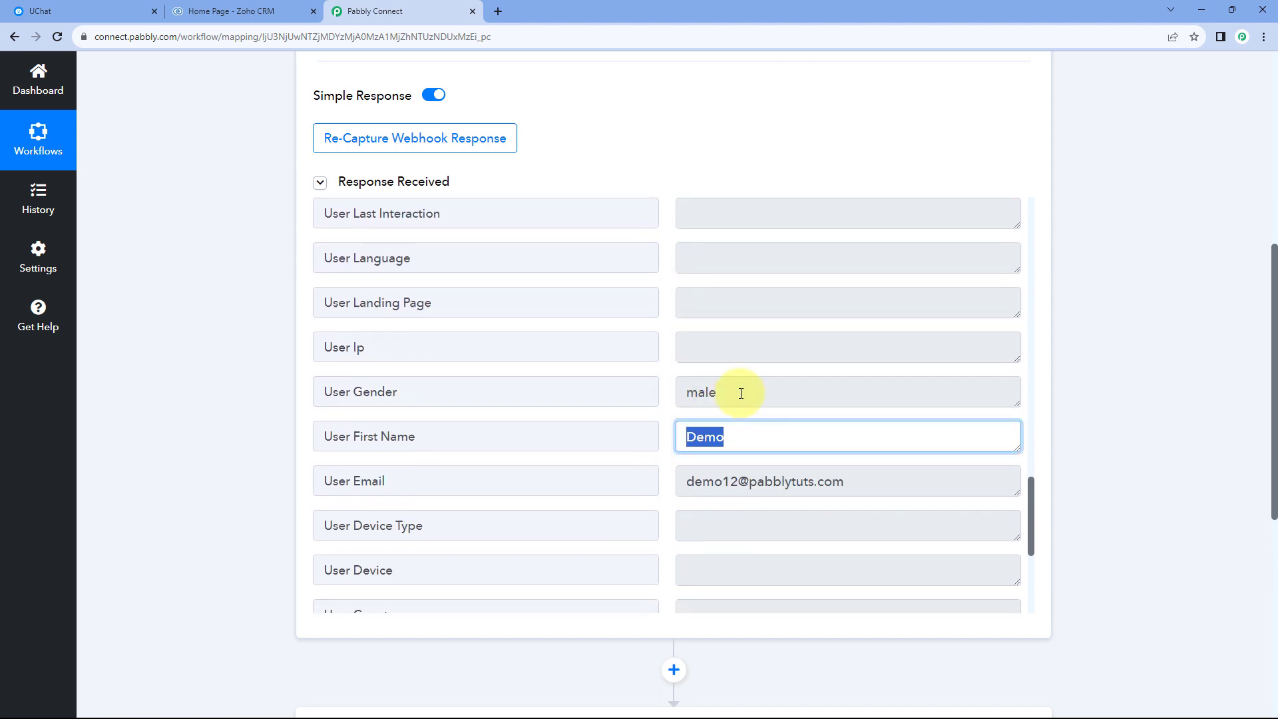
click(733, 393)
click(663, 439)
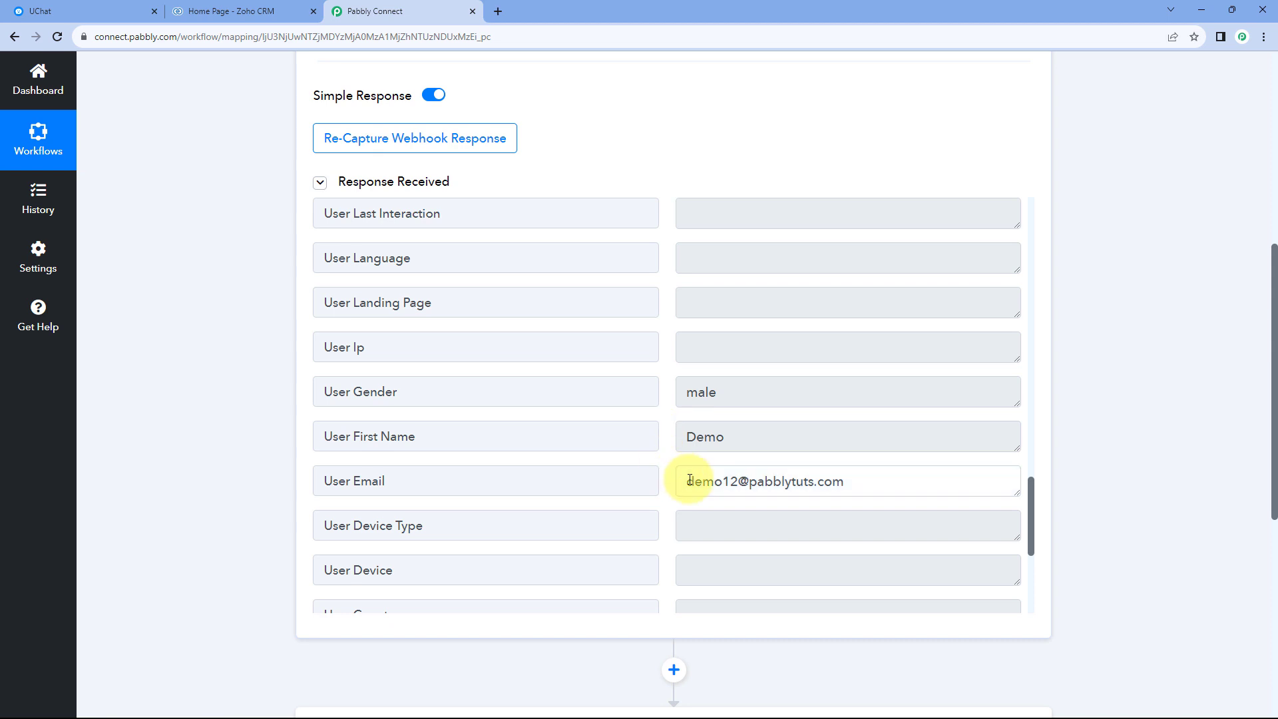
drag(685, 480, 862, 479)
click(669, 394)
scroll(666, 391, down, 3)
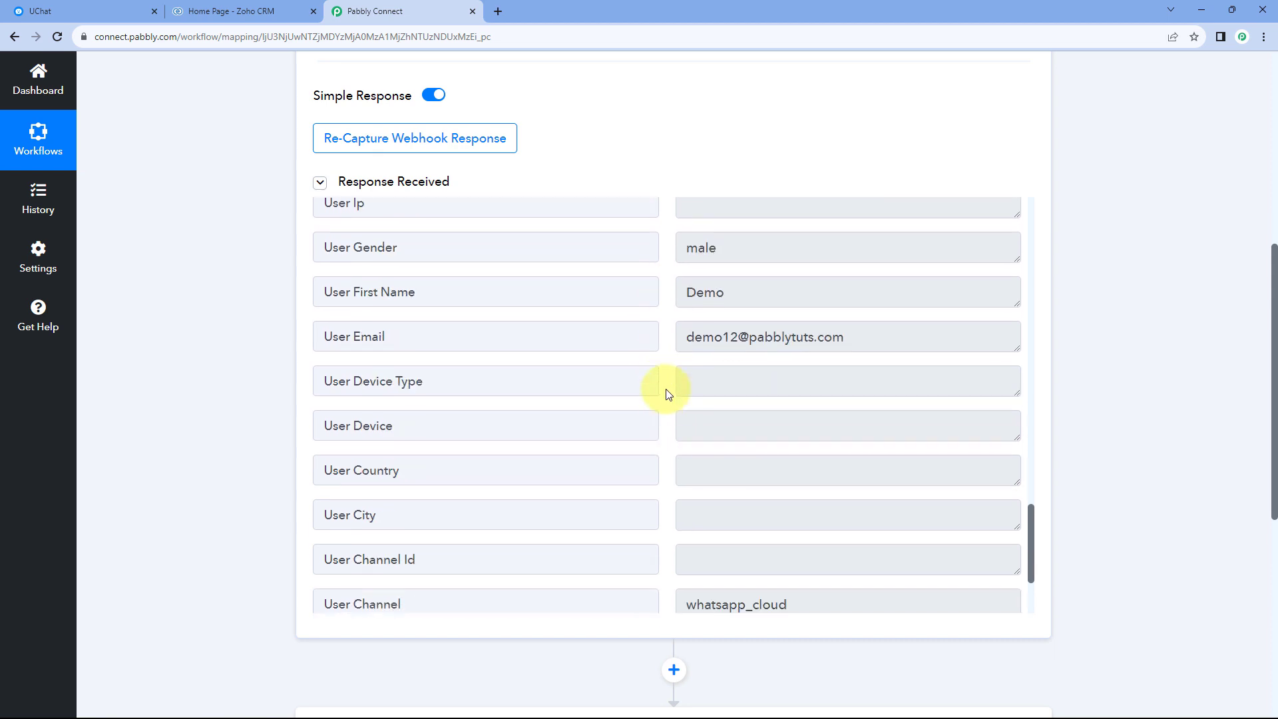
scroll(668, 363, up, 2)
scroll(666, 349, up, 4)
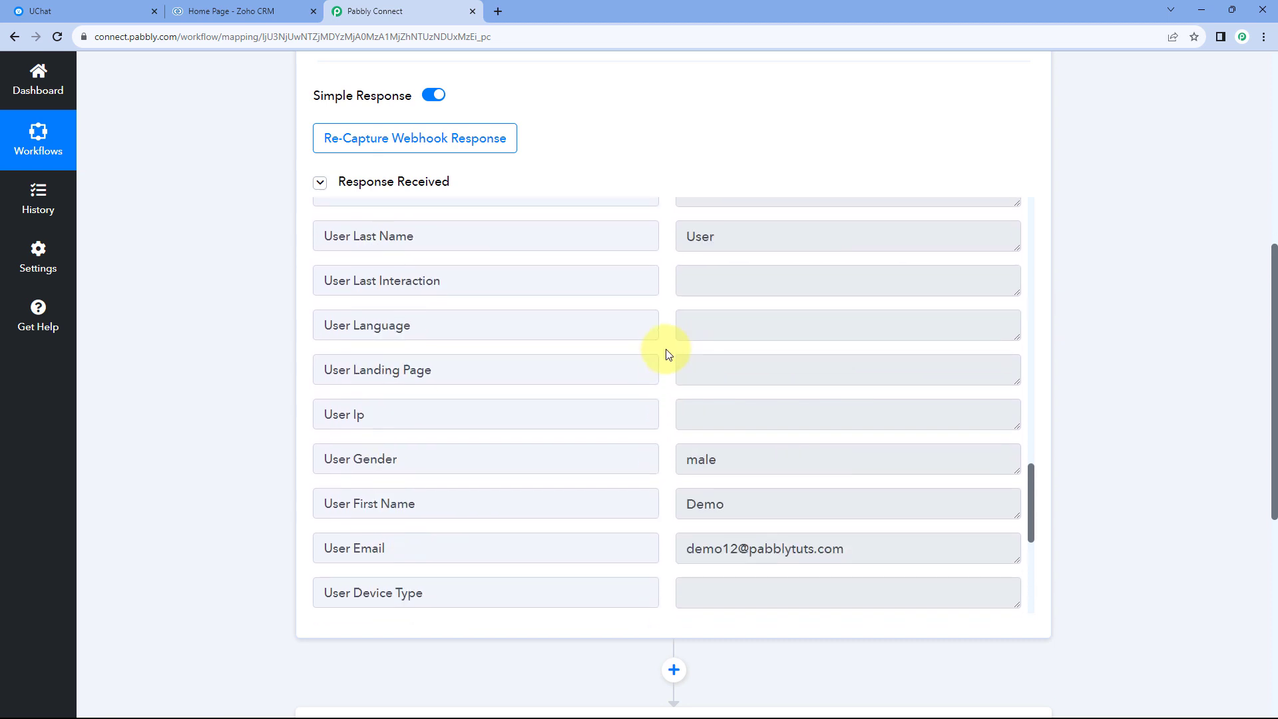
Compare the bot user listed in UChat with the response captured by the New Bot User trigger in Pabbly Connect.
click(80, 8)
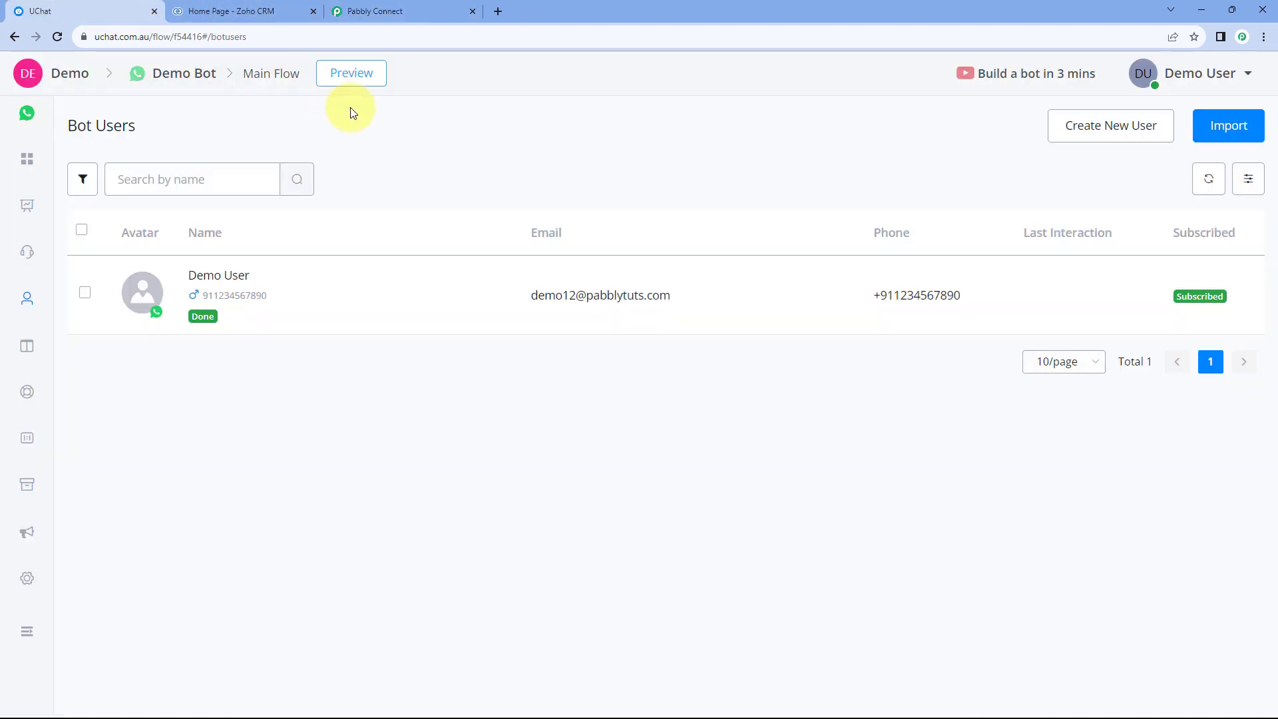
click(392, 3)
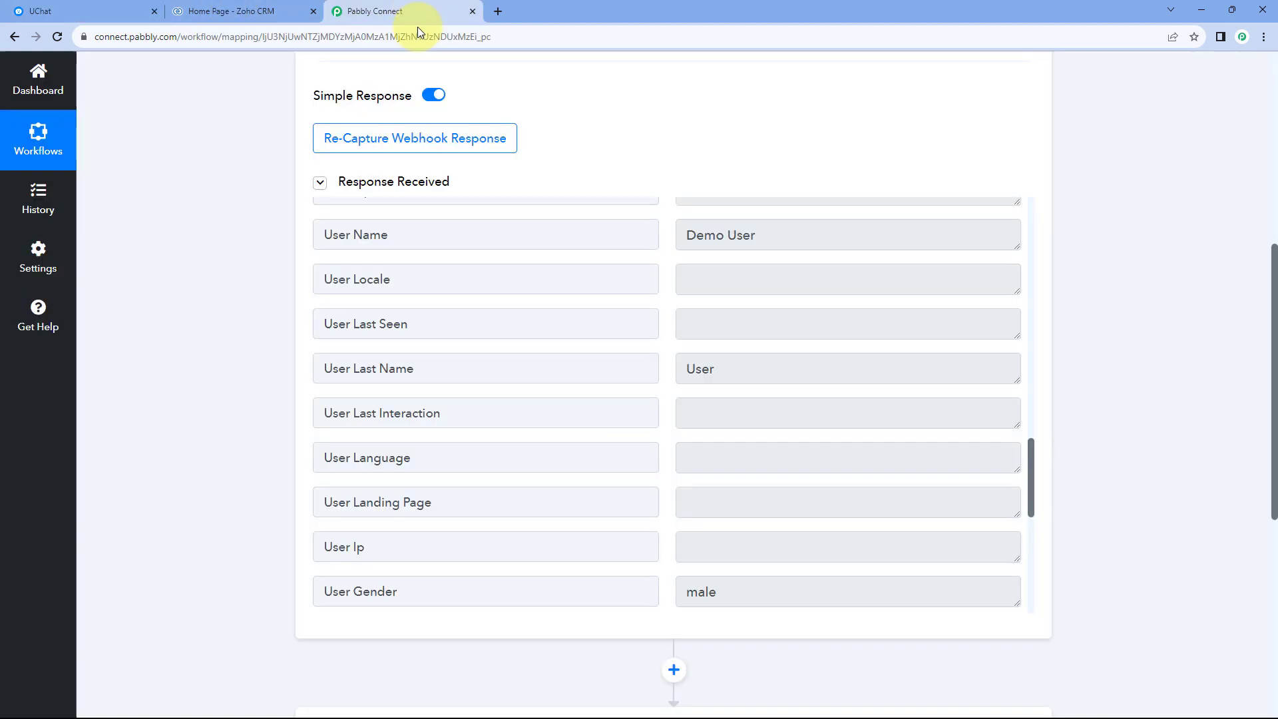
scroll(599, 166, up, 1)
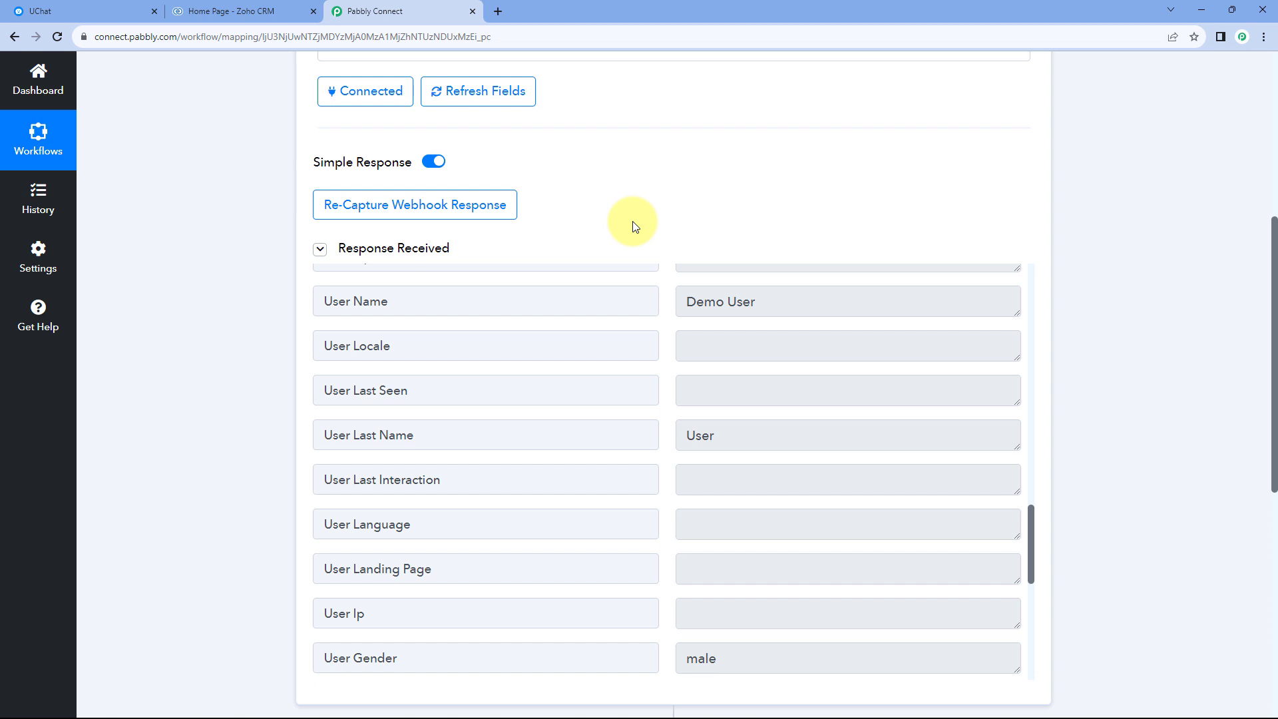
scroll(632, 202, up, 2)
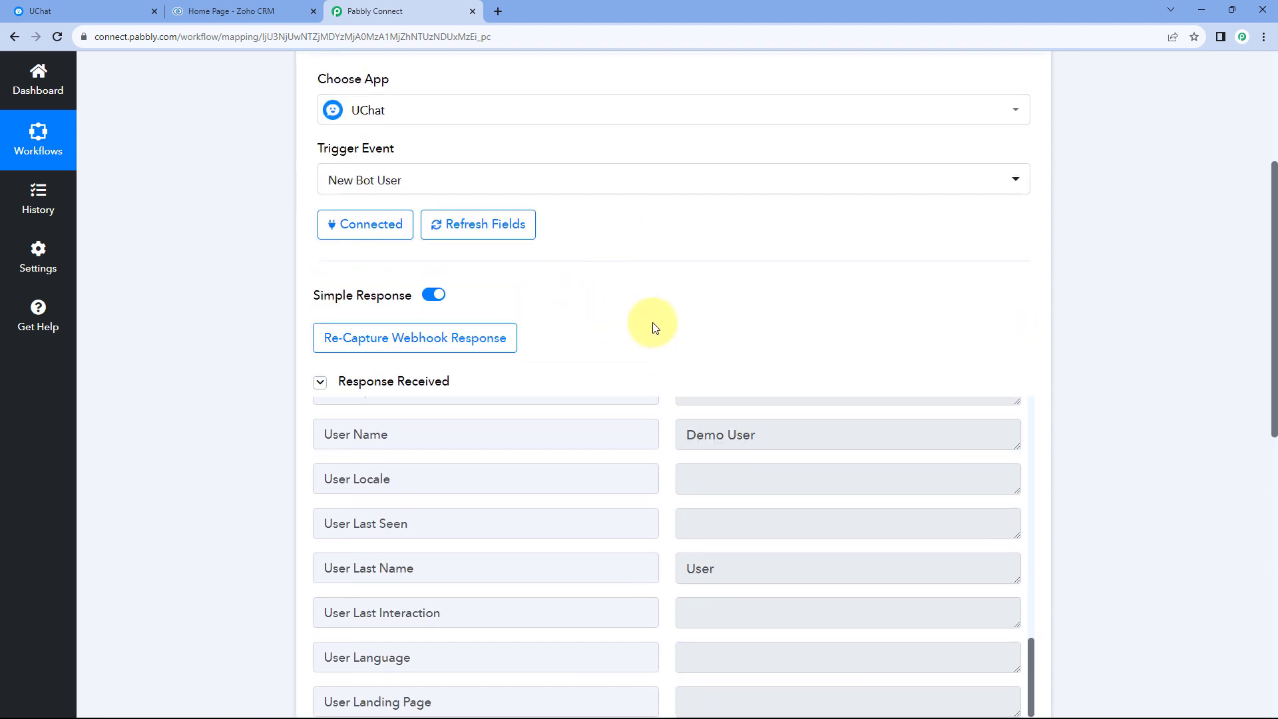
scroll(646, 322, down, 1)
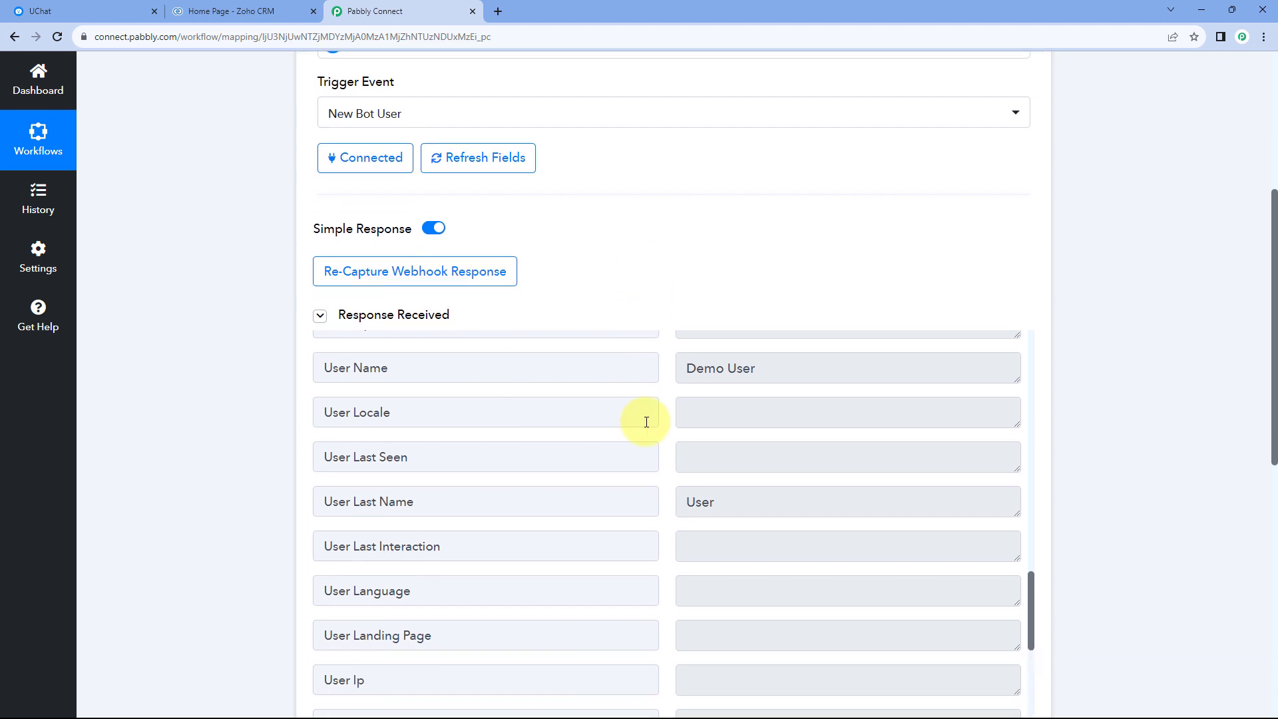
scroll(651, 418, up, 10)
scroll(652, 417, up, 8)
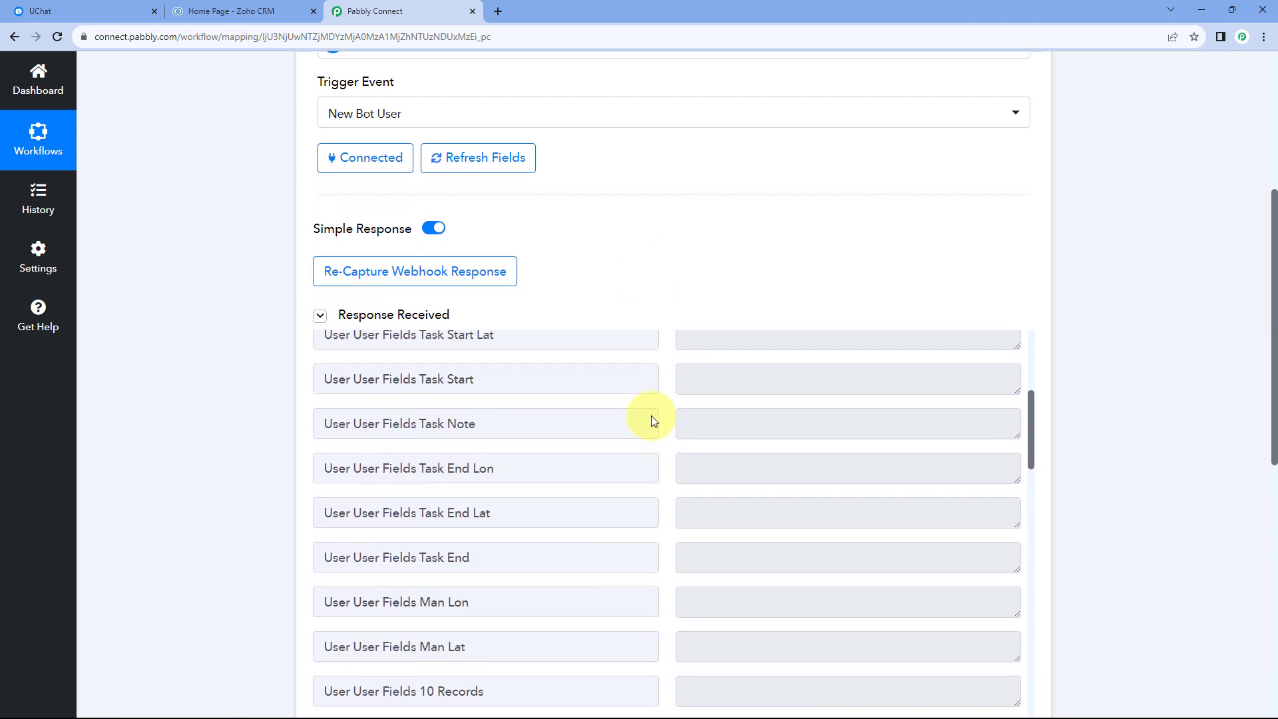
scroll(628, 280, down, 2)
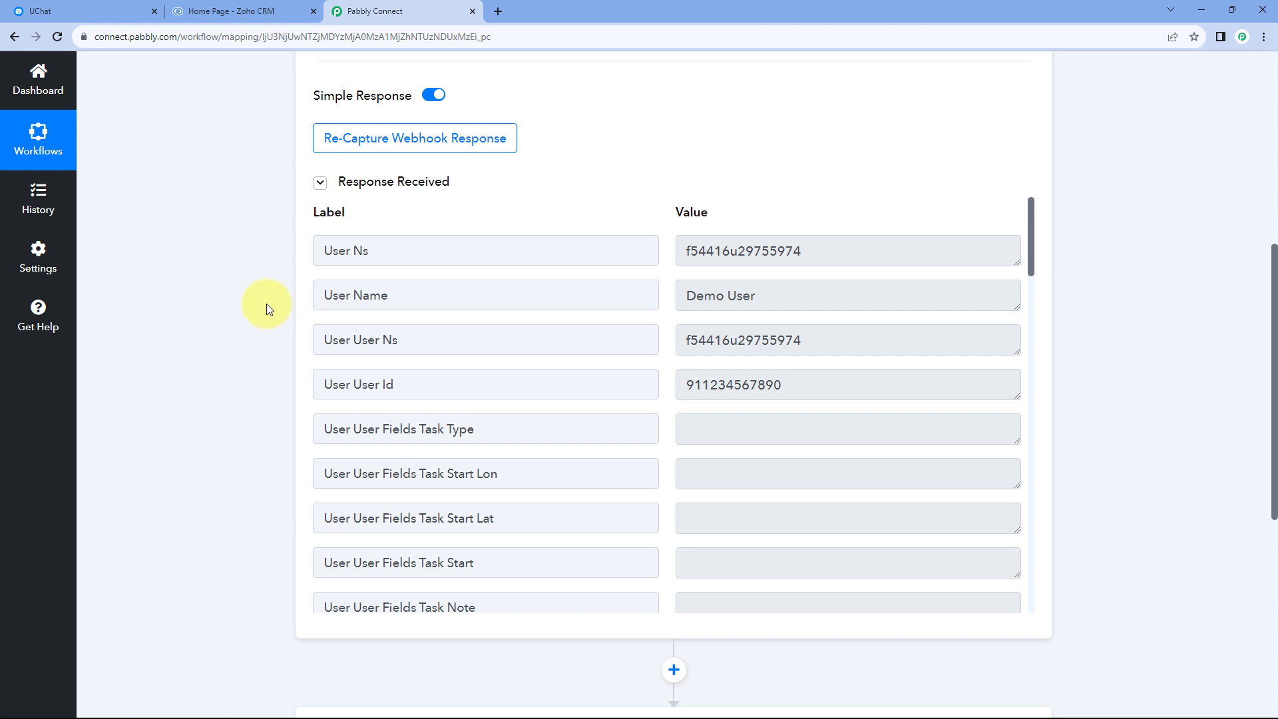
Choose Zoho CRM as the workflow's action app and set its action event to Create Contact.
scroll(266, 304, down, 7)
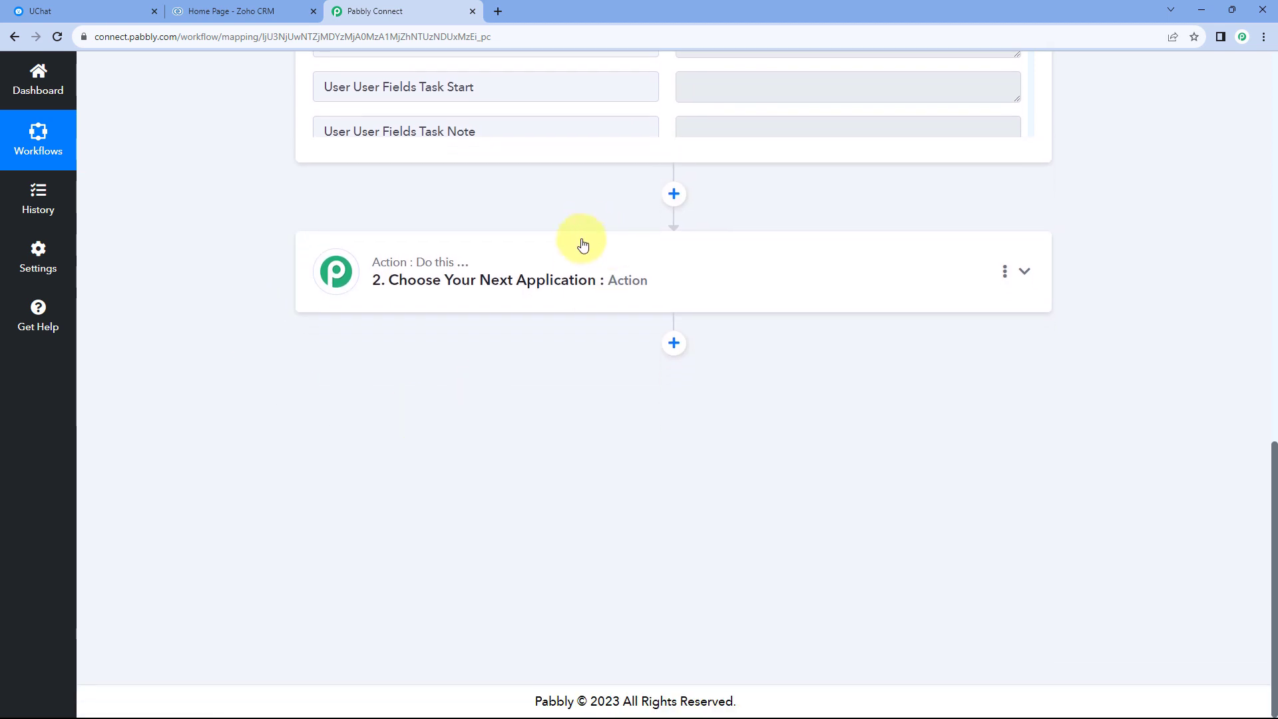
click(584, 245)
click(312, 234)
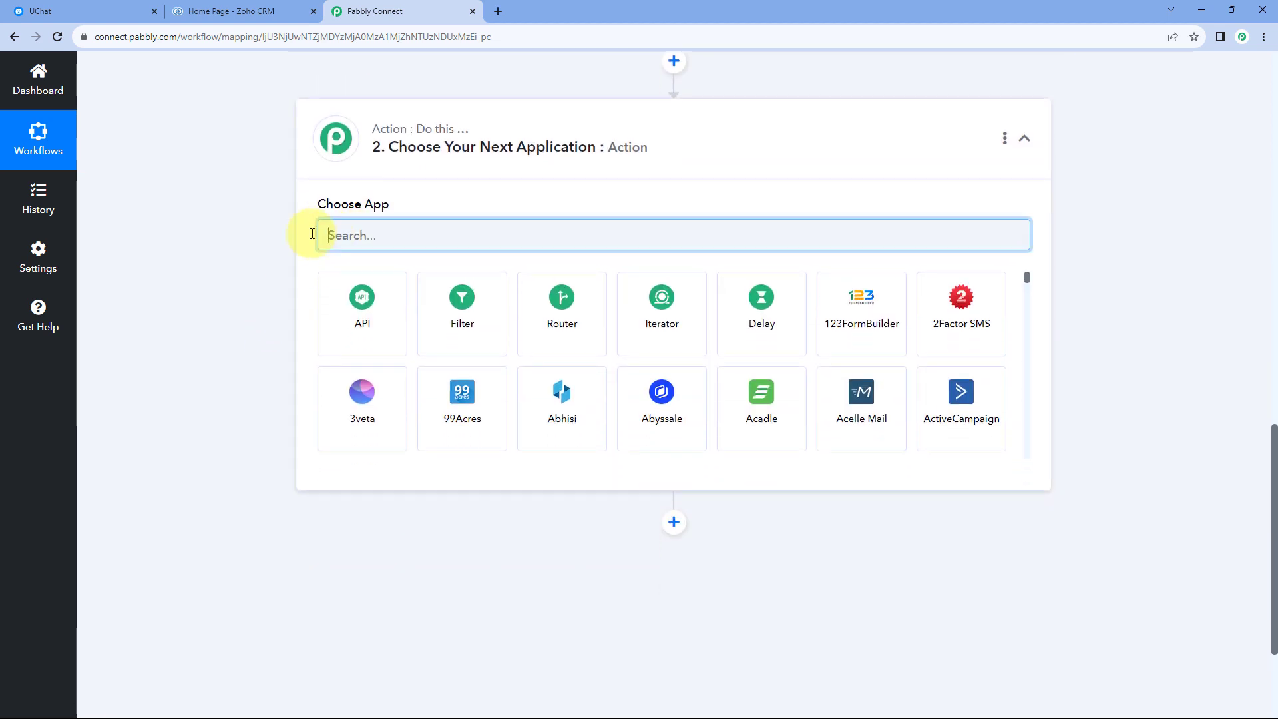
text(Zoho CRM)
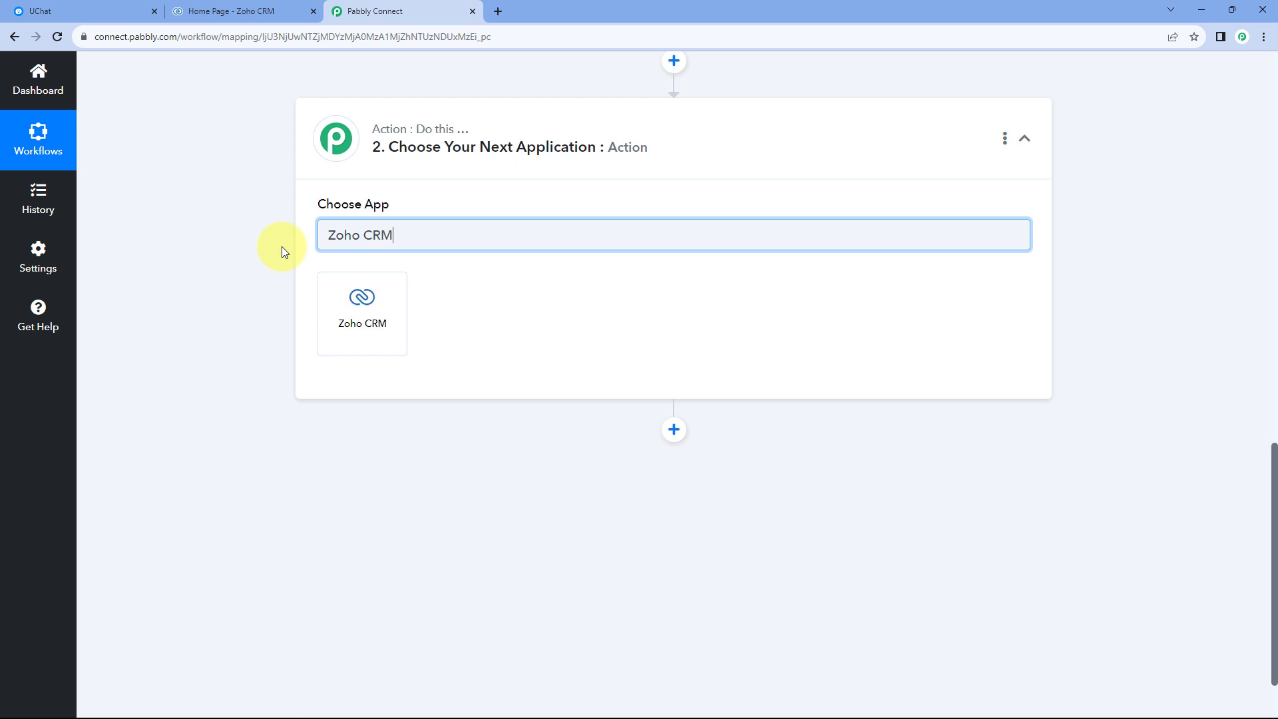
click(353, 303)
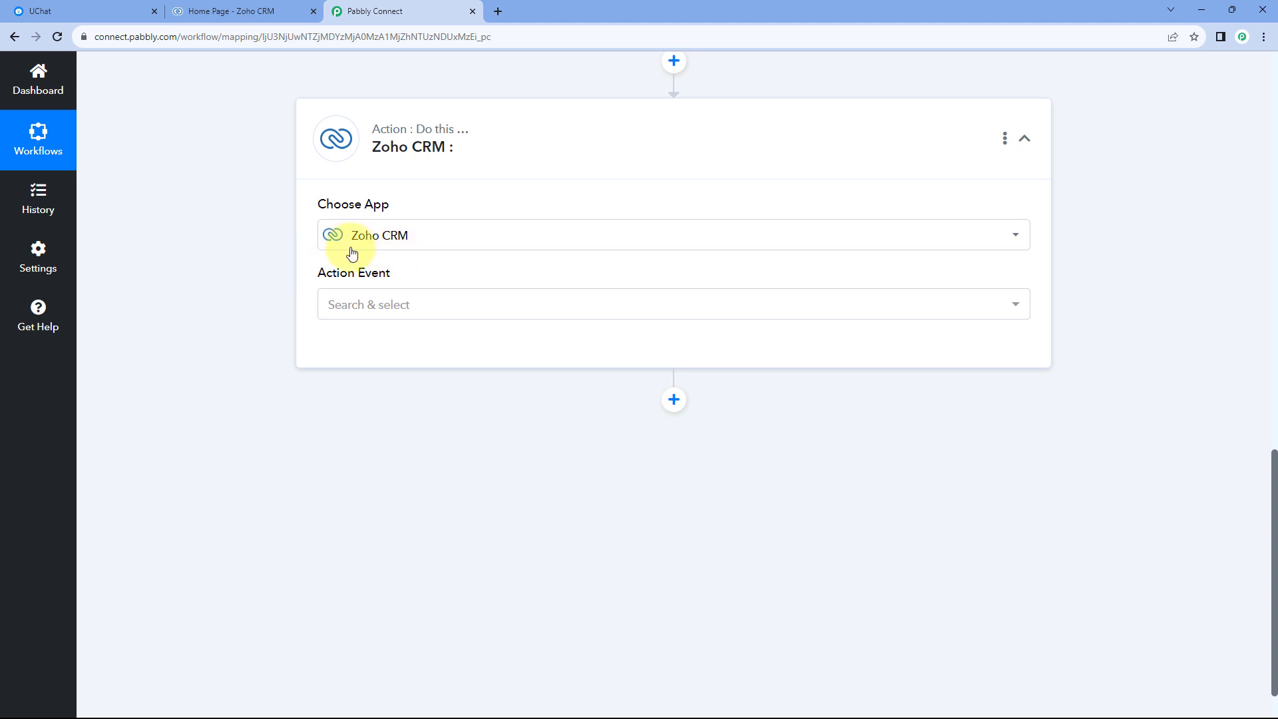
click(448, 293)
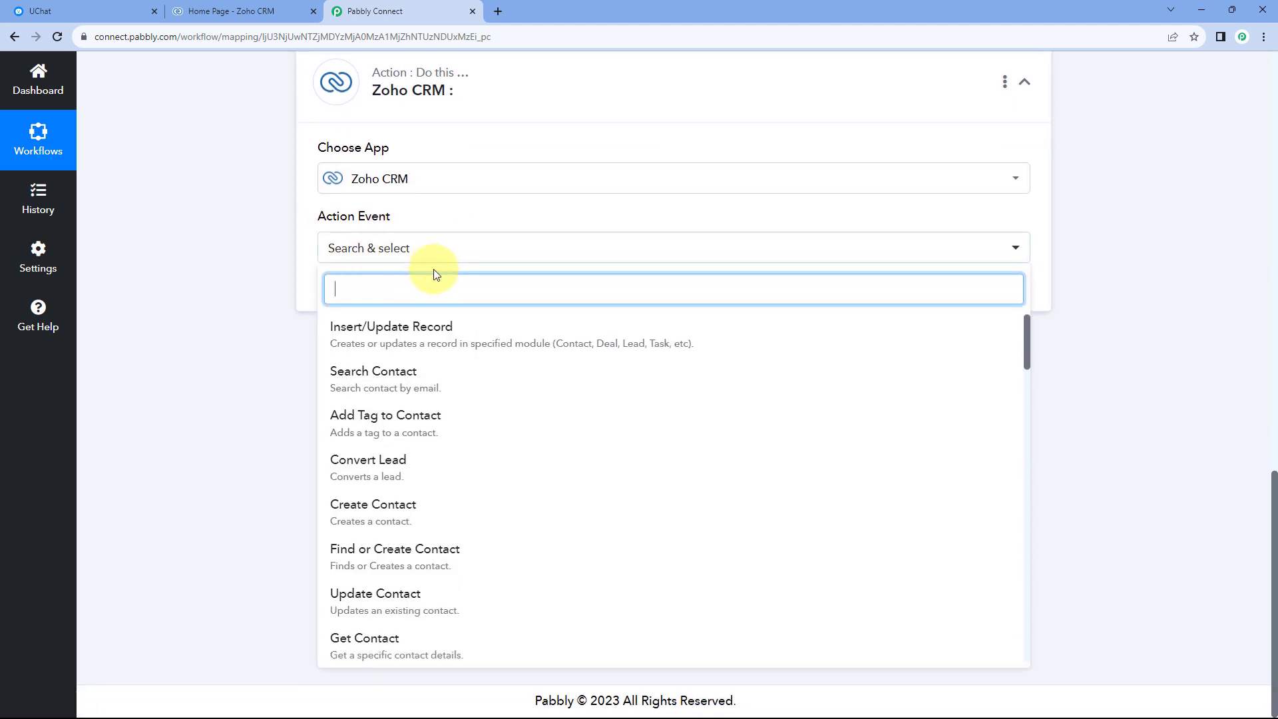
click(408, 505)
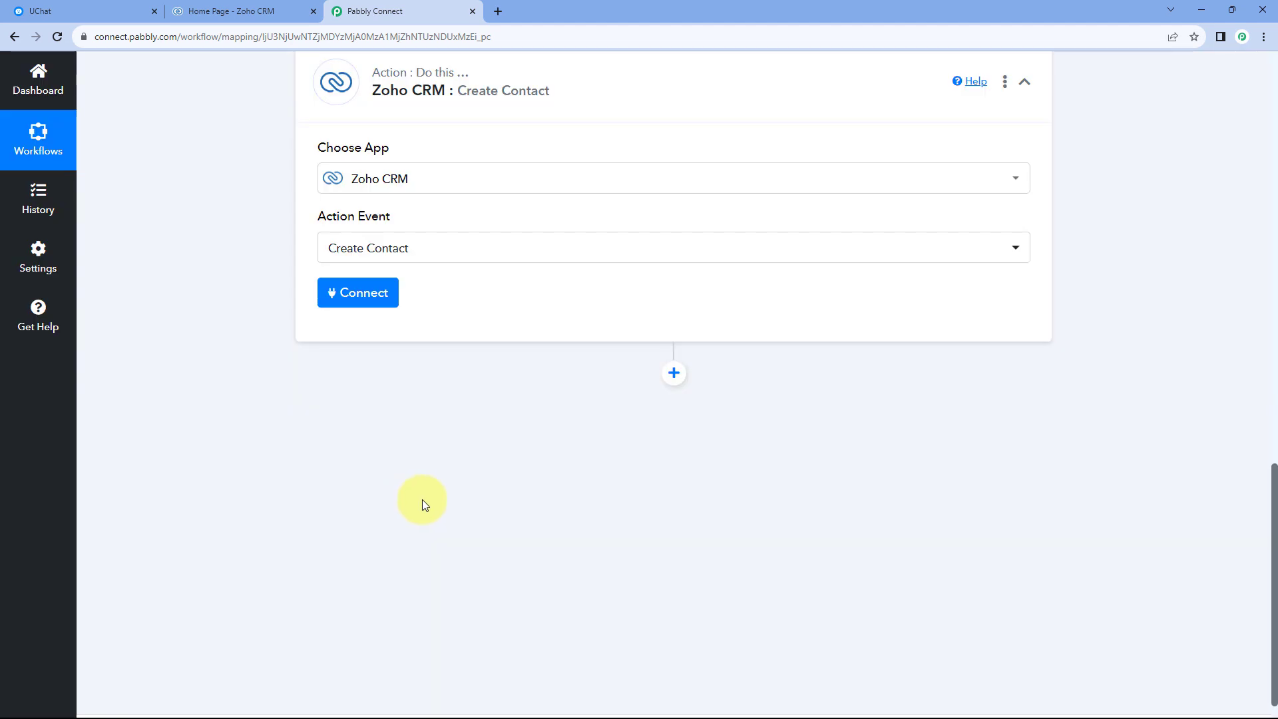
Start adding a new Zoho CRM connection for the Create Contact action.
click(357, 293)
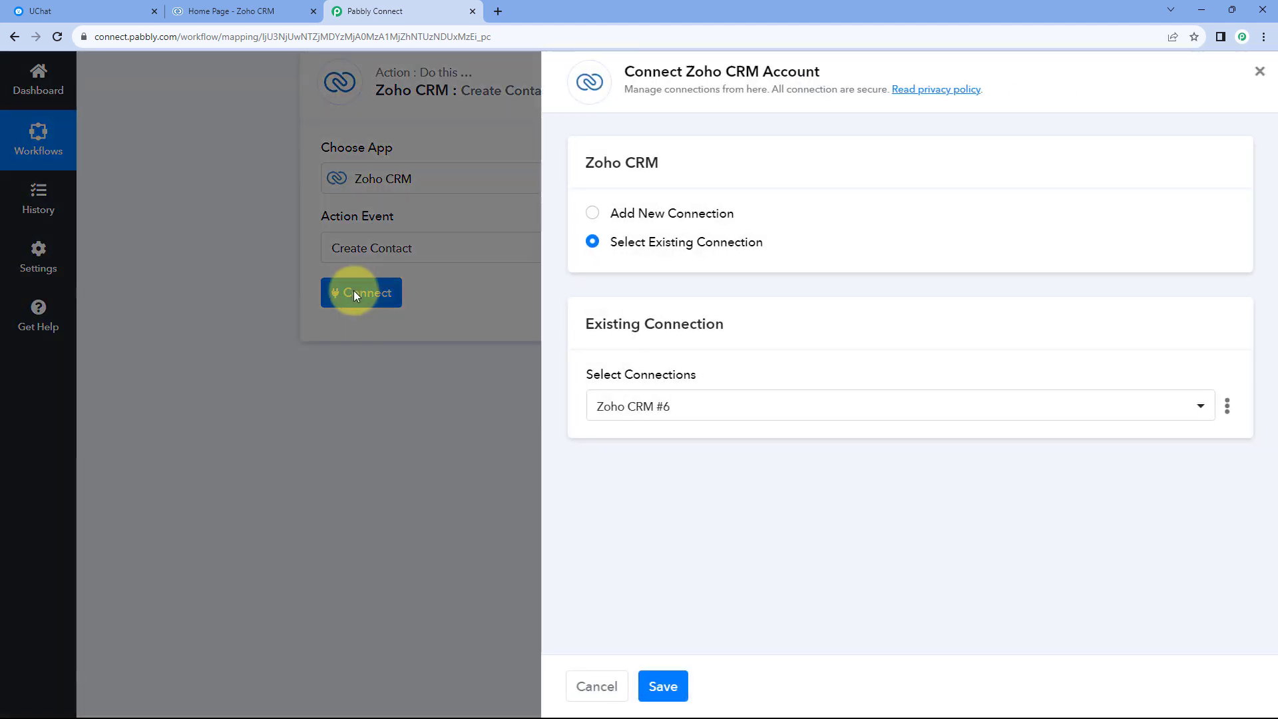
click(595, 214)
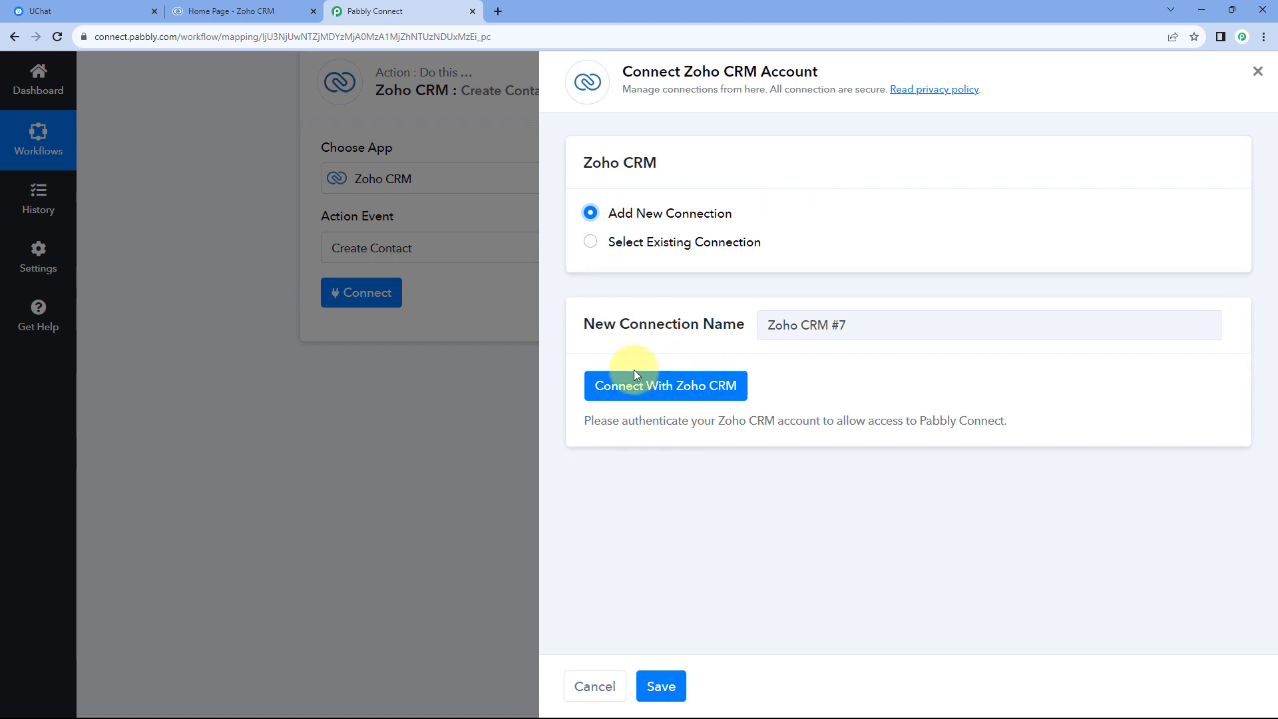
click(632, 392)
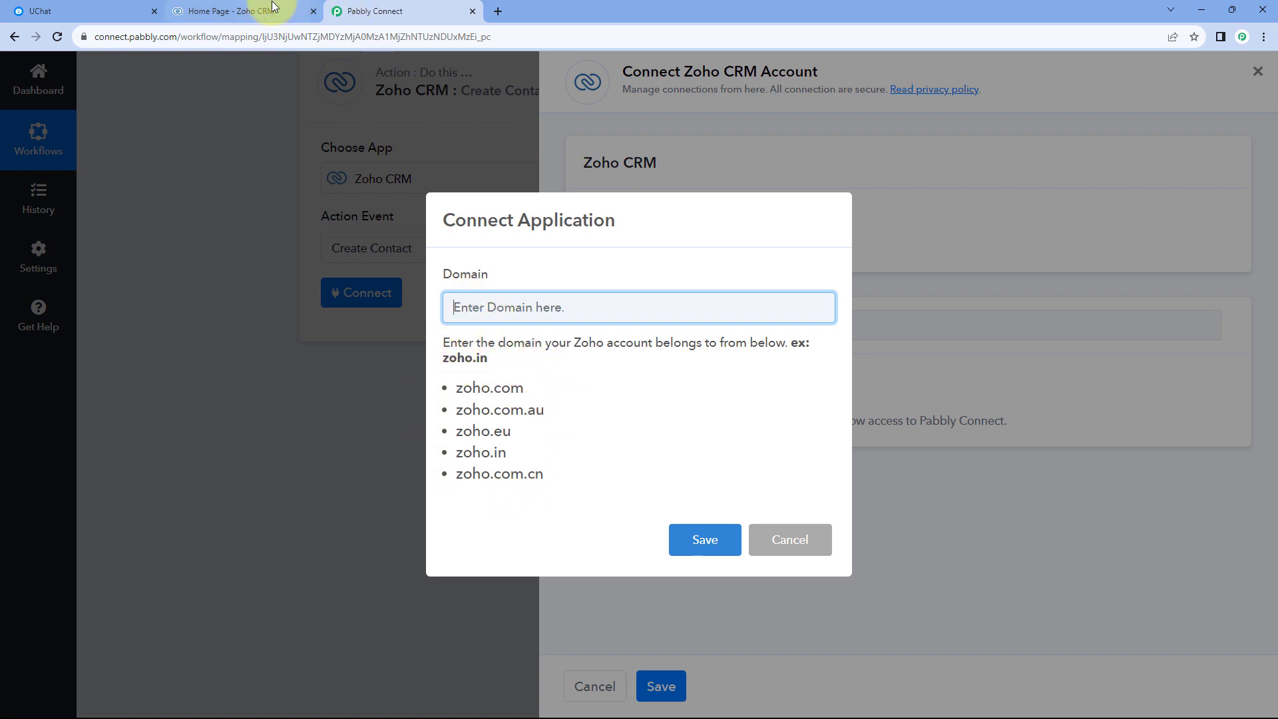
Switch to Zoho CRM and copy the account's domain, zoho.in, from the page address.
click(253, 11)
double_click(125, 39)
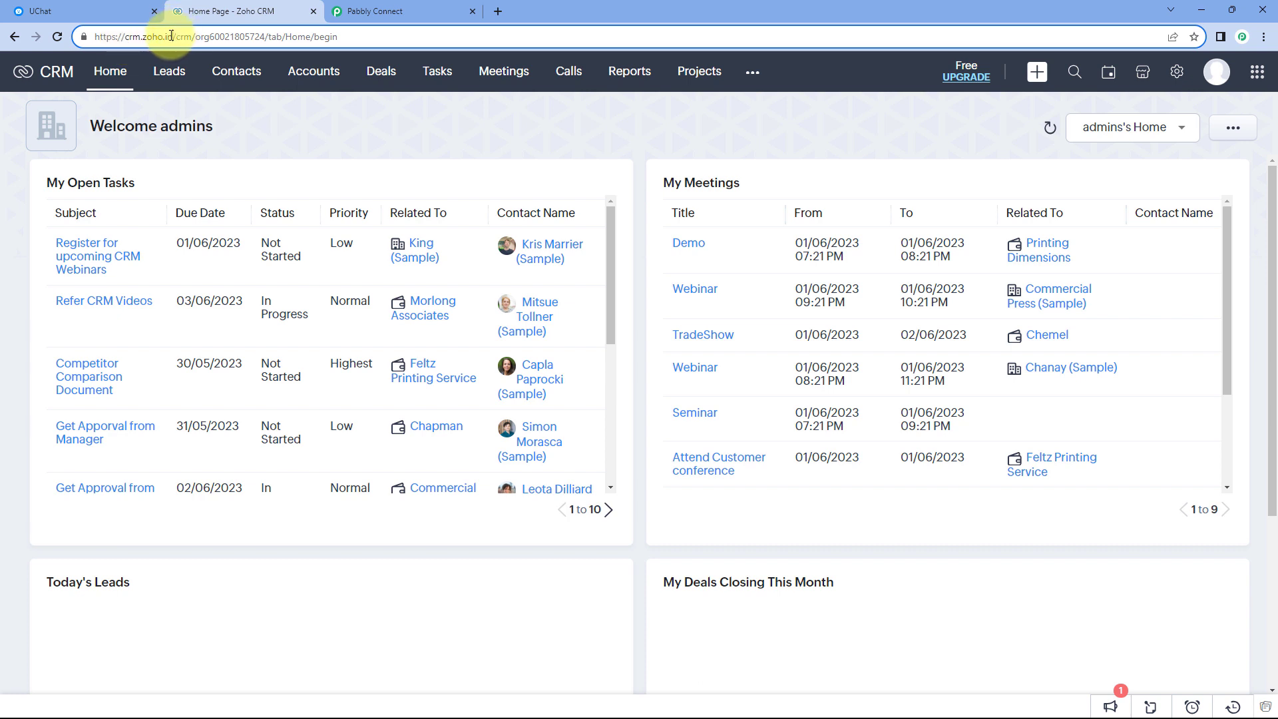
drag(172, 36, 144, 34)
right_click(159, 38)
click(202, 130)
click(303, 130)
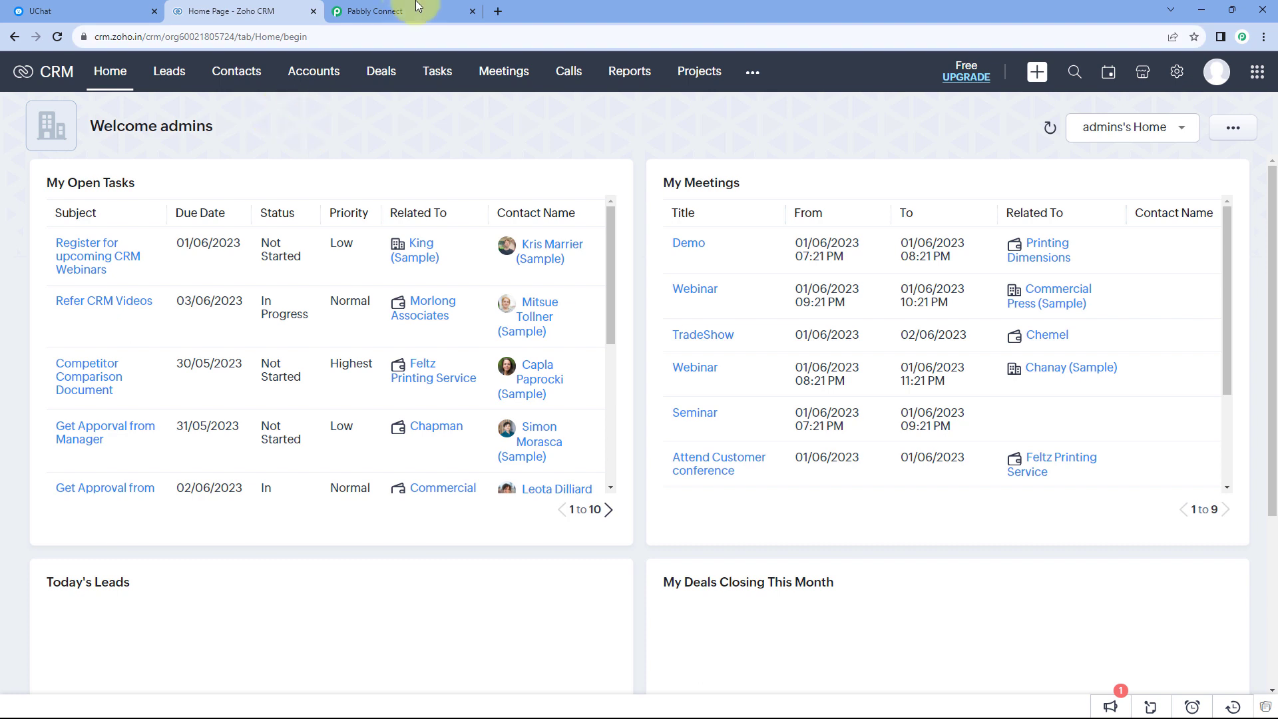
Return to Pabbly Connect, paste zoho.in as the connection's domain and save it.
click(418, 7)
right_click(509, 304)
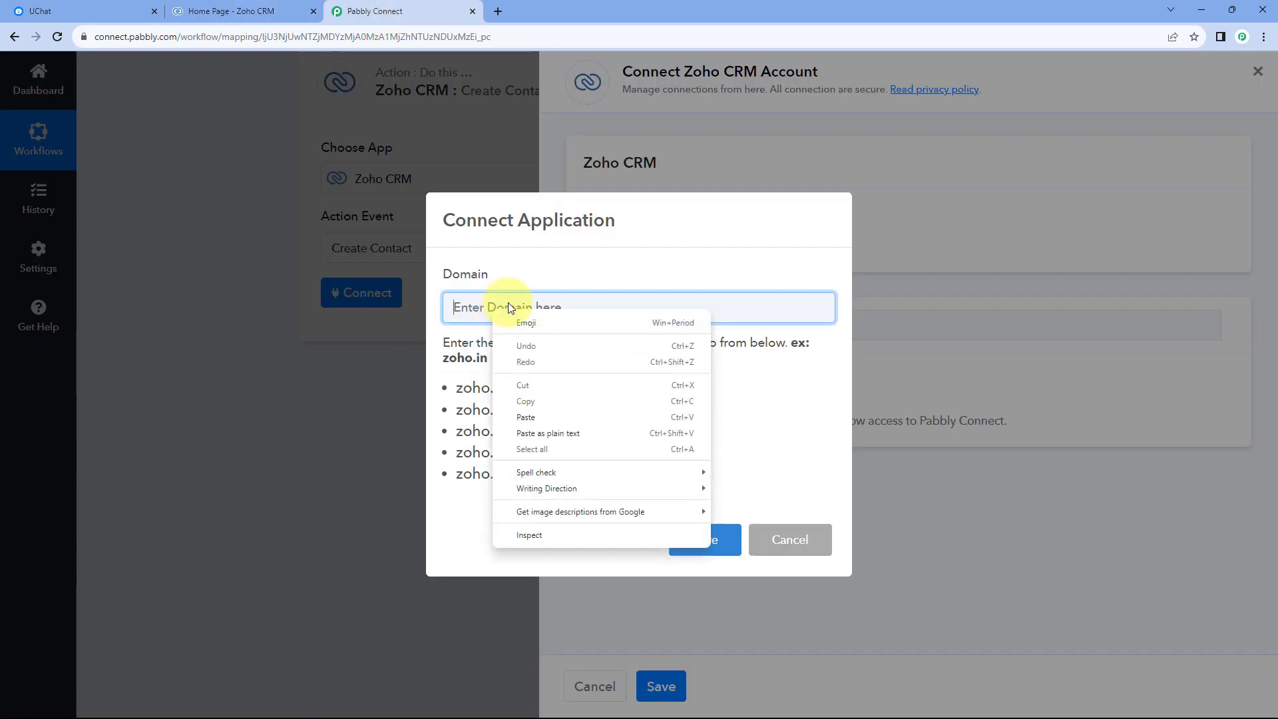
click(538, 417)
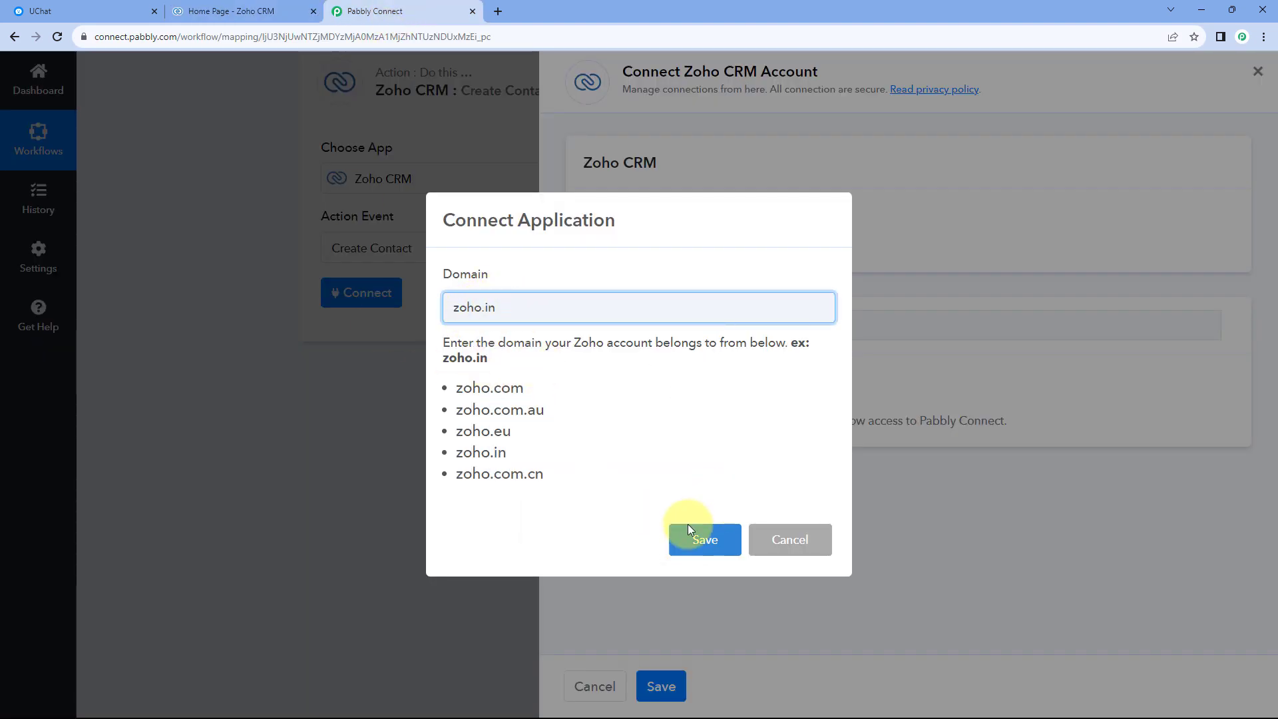
click(699, 541)
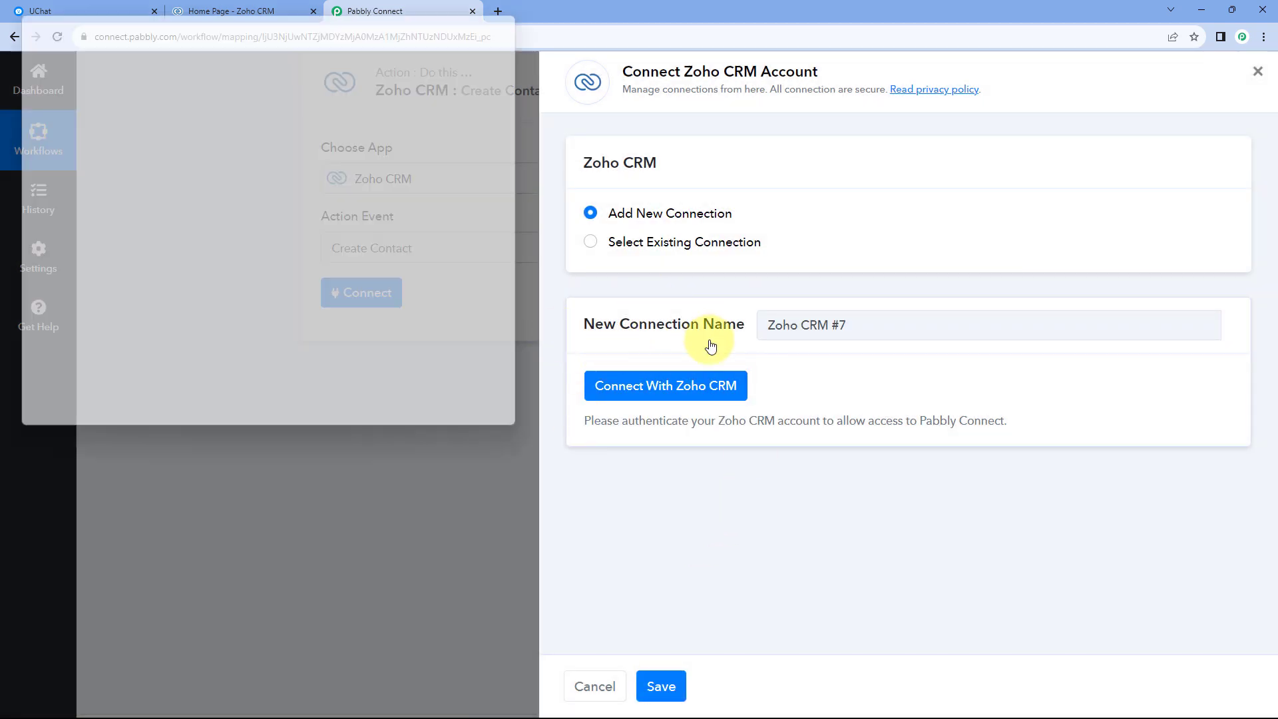
Check the signed-in Zoho CRM account and authorize Pabbly Connect to access it.
drag(226, 11, 219, 51)
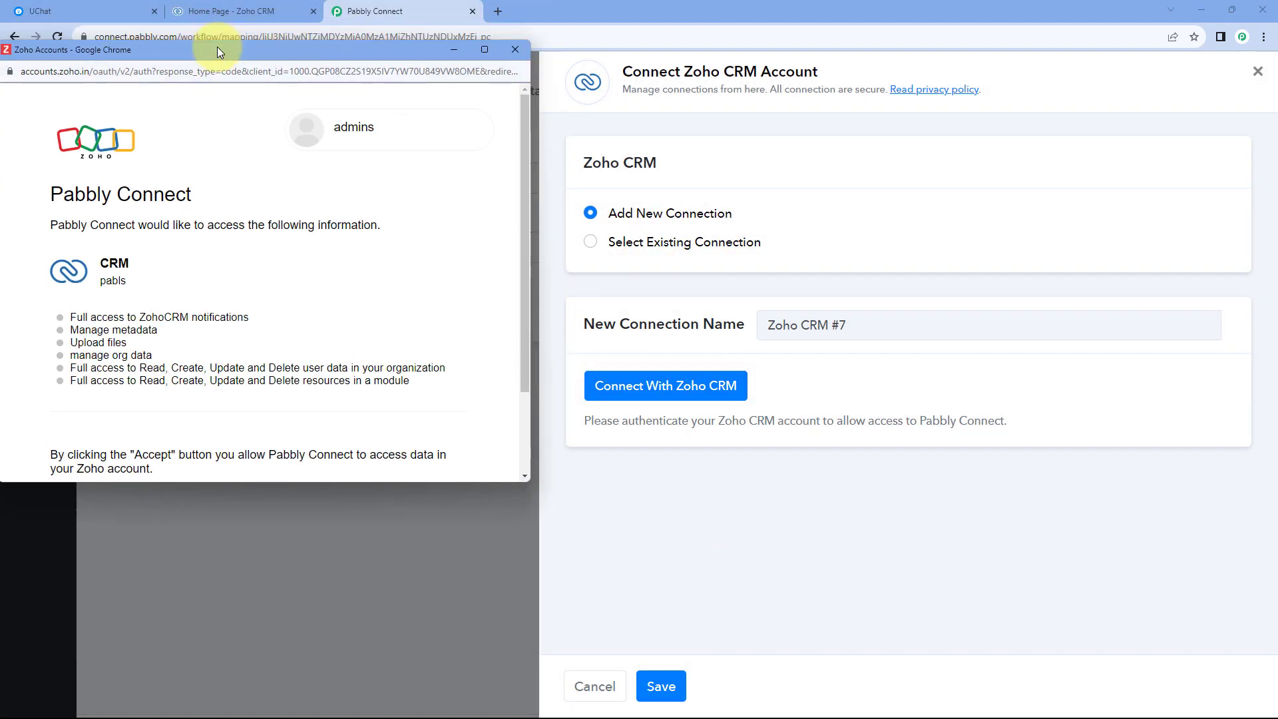
click(221, 9)
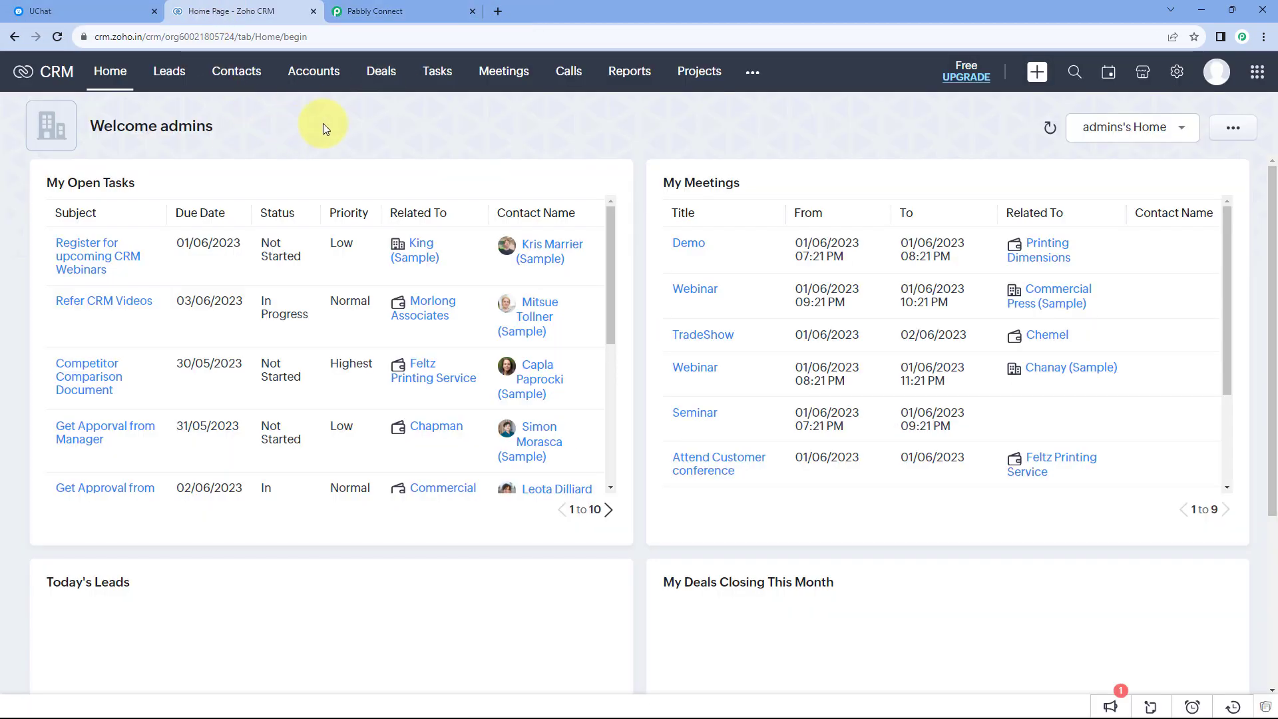
click(397, 17)
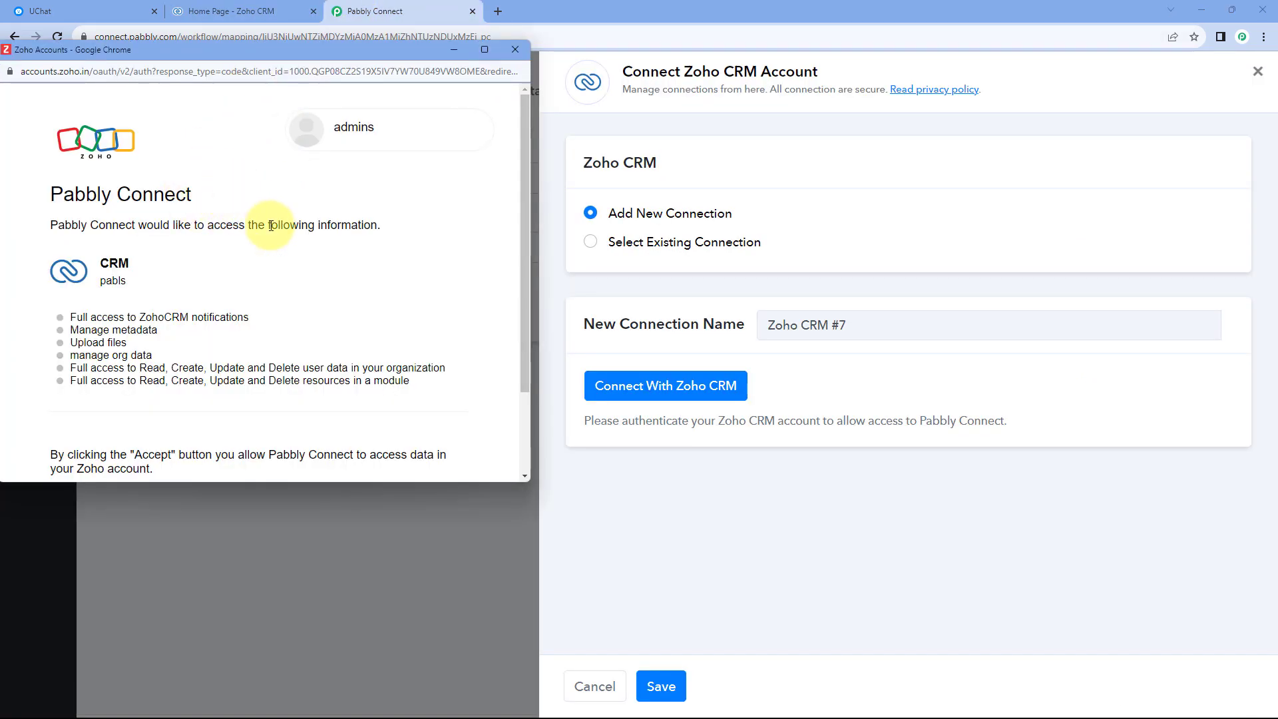
scroll(306, 226, down, 2)
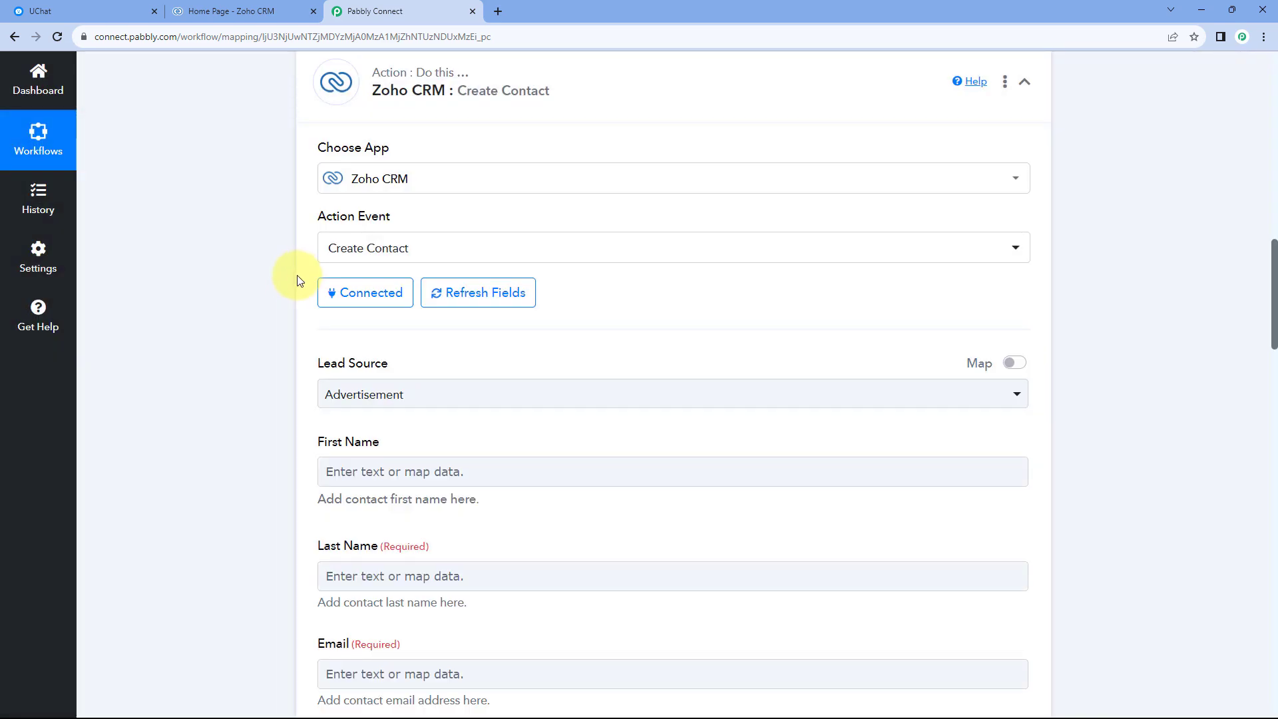
Set the contact's Lead Source to Chat in the Zoho CRM Create Contact action.
scroll(298, 280, down, 2)
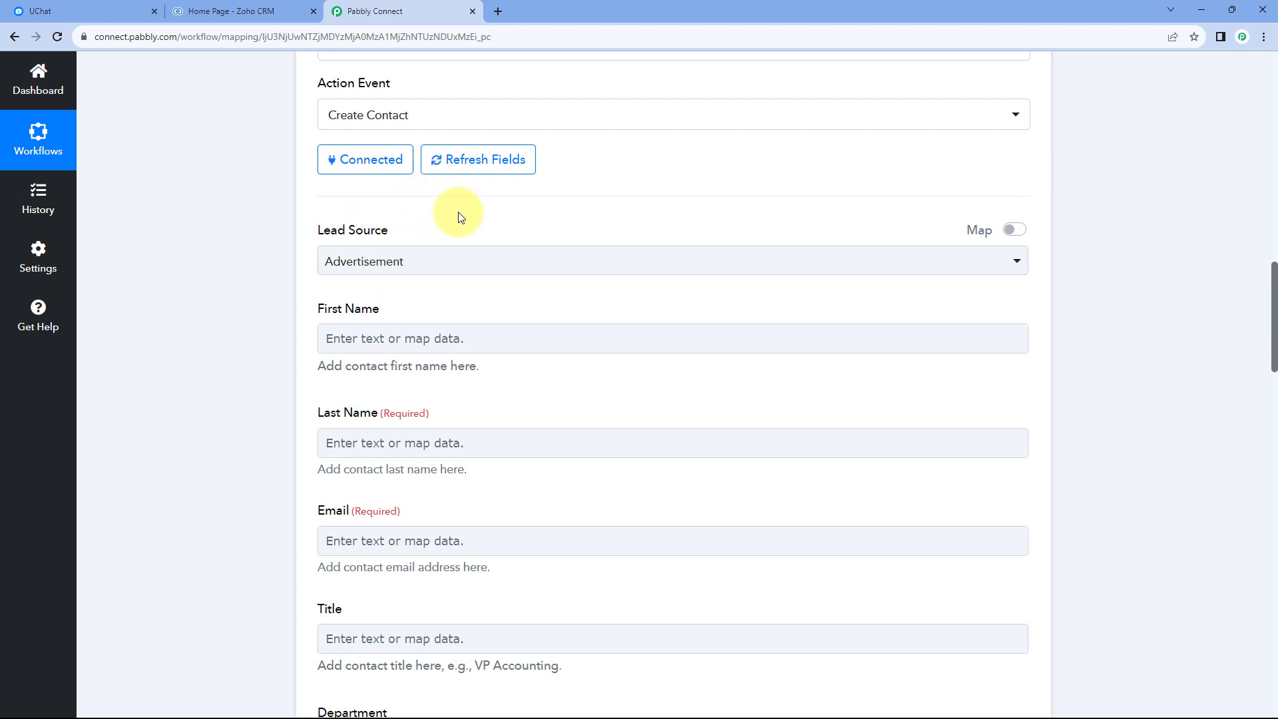
scroll(434, 214, down, 1)
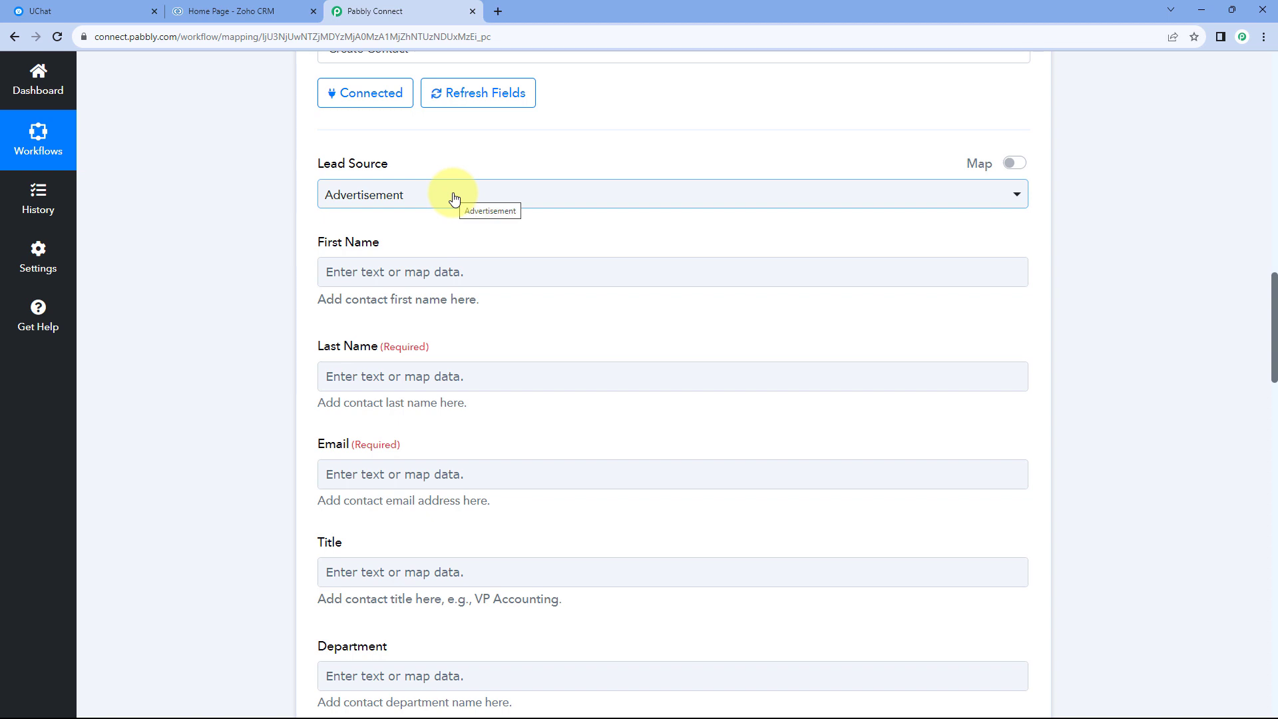
click(455, 198)
scroll(253, 222, down, 1)
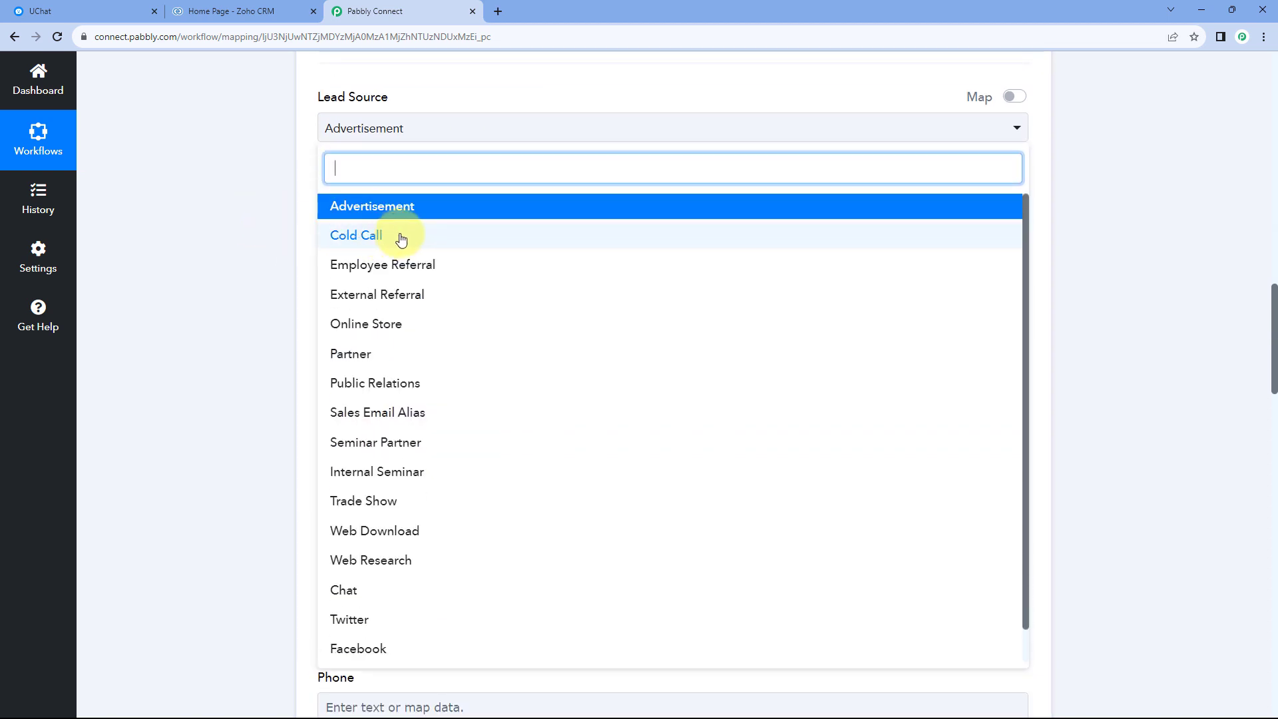
scroll(386, 249, down, 1)
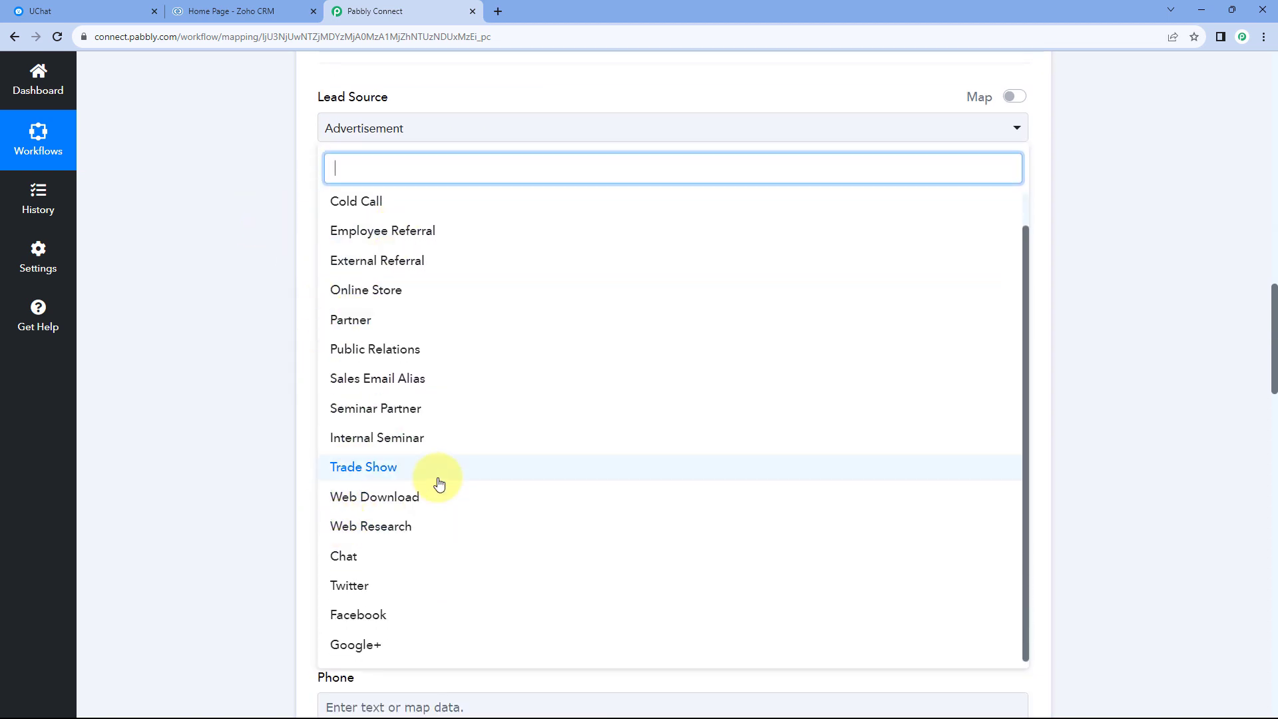
scroll(413, 310, up, 1)
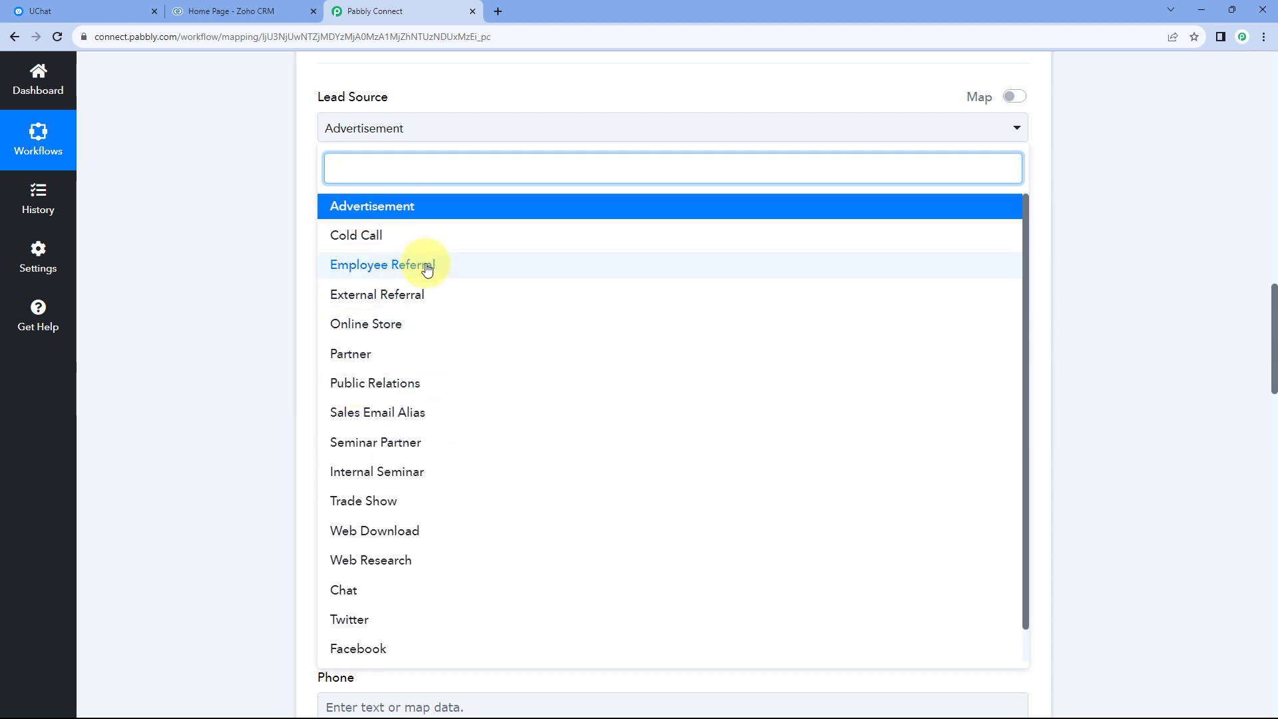
scroll(399, 286, down, 1)
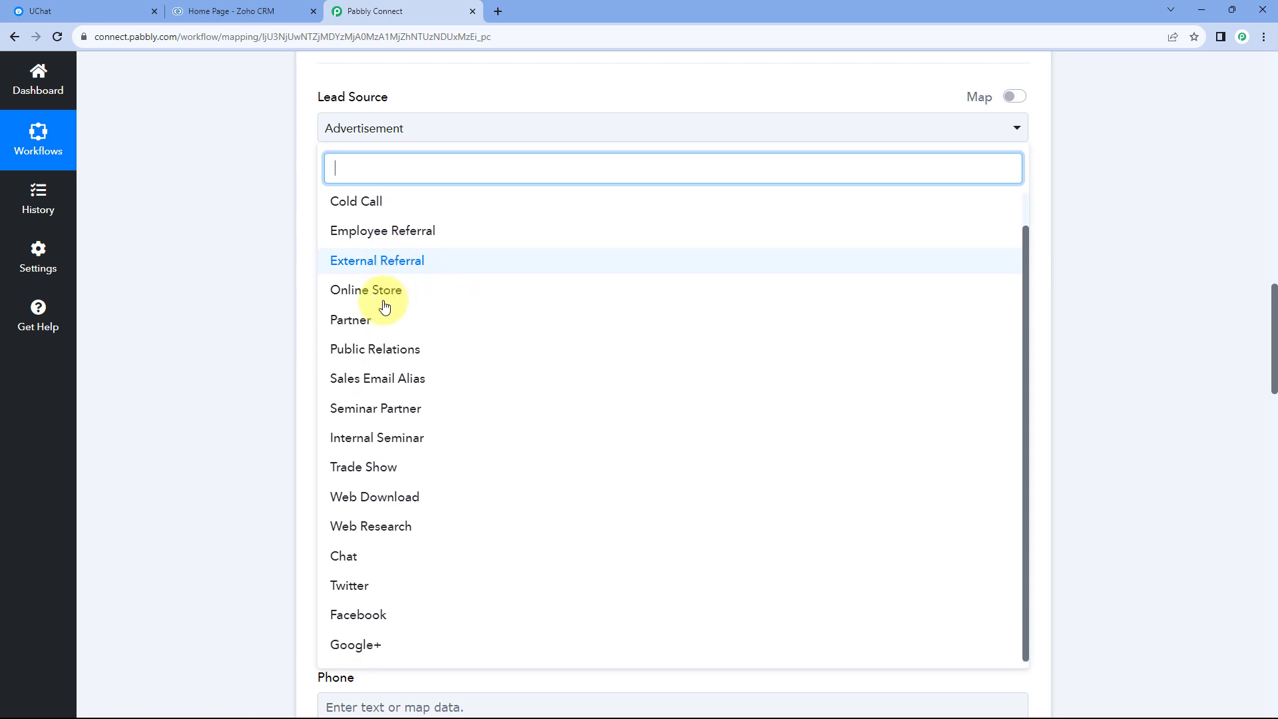
click(360, 555)
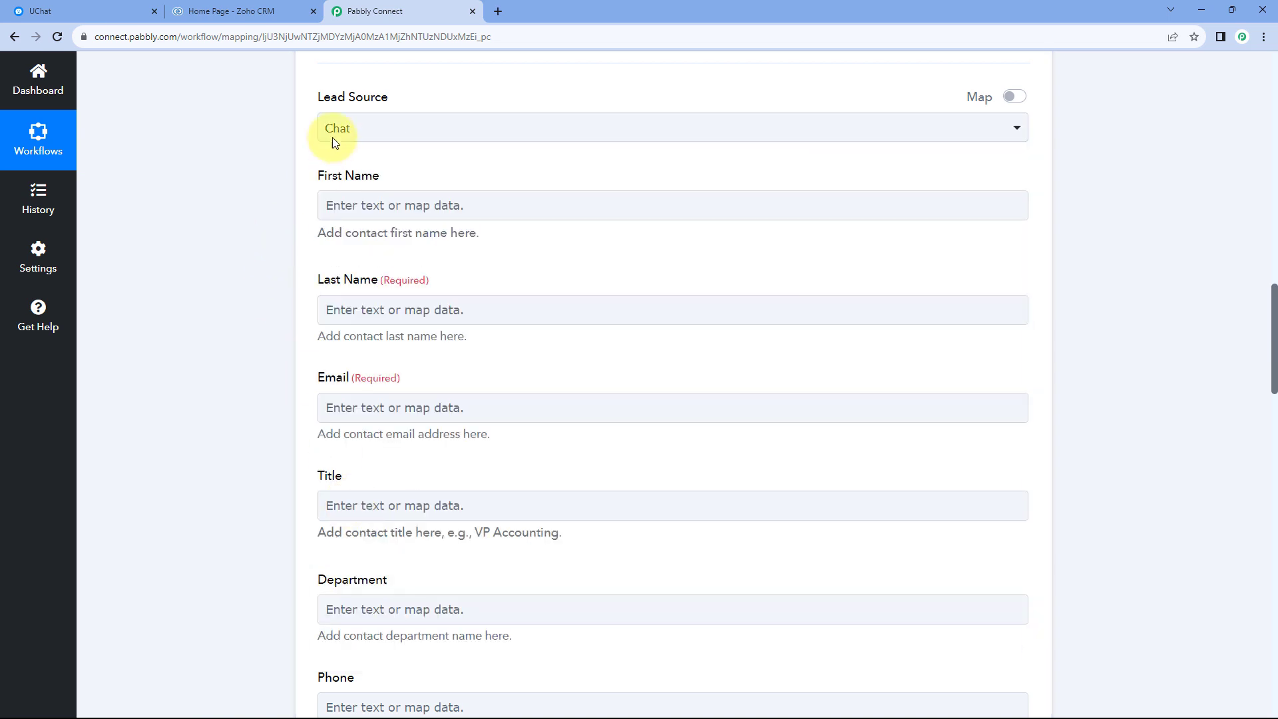
Examine the UChat trigger's received response for the User First Name label and its value.
scroll(423, 158, down, 1)
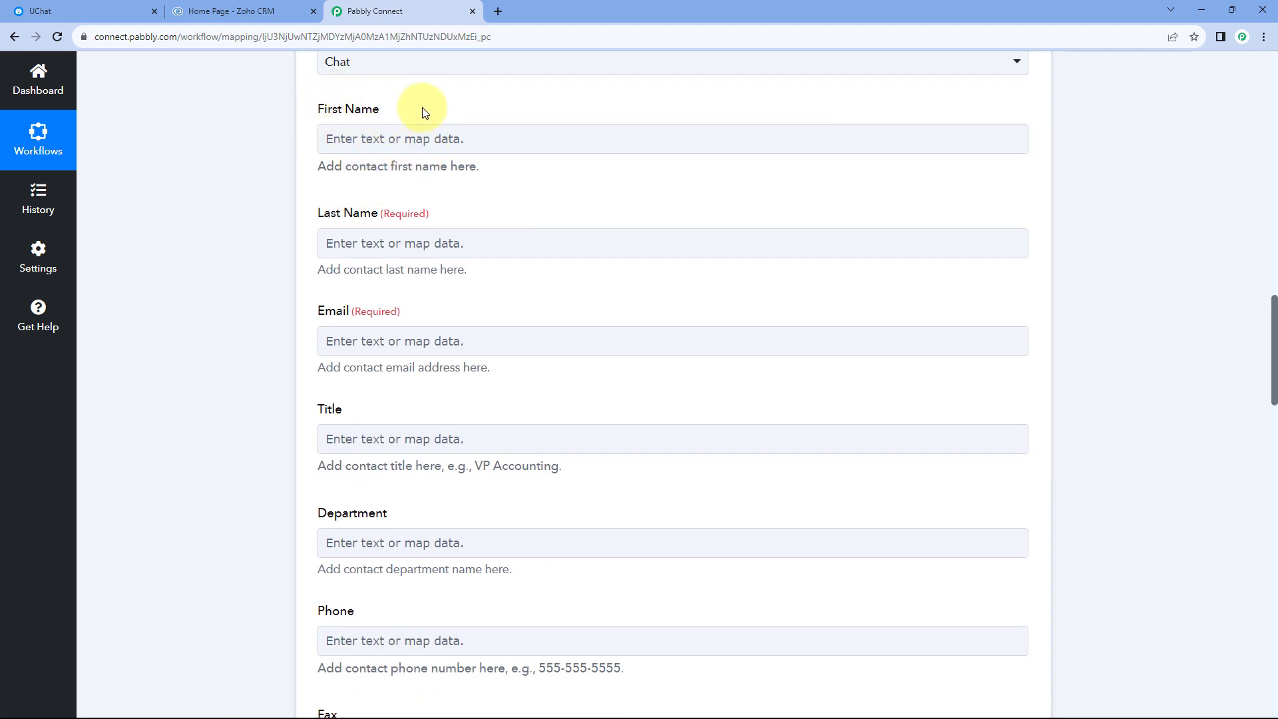
scroll(642, 126, up, 10)
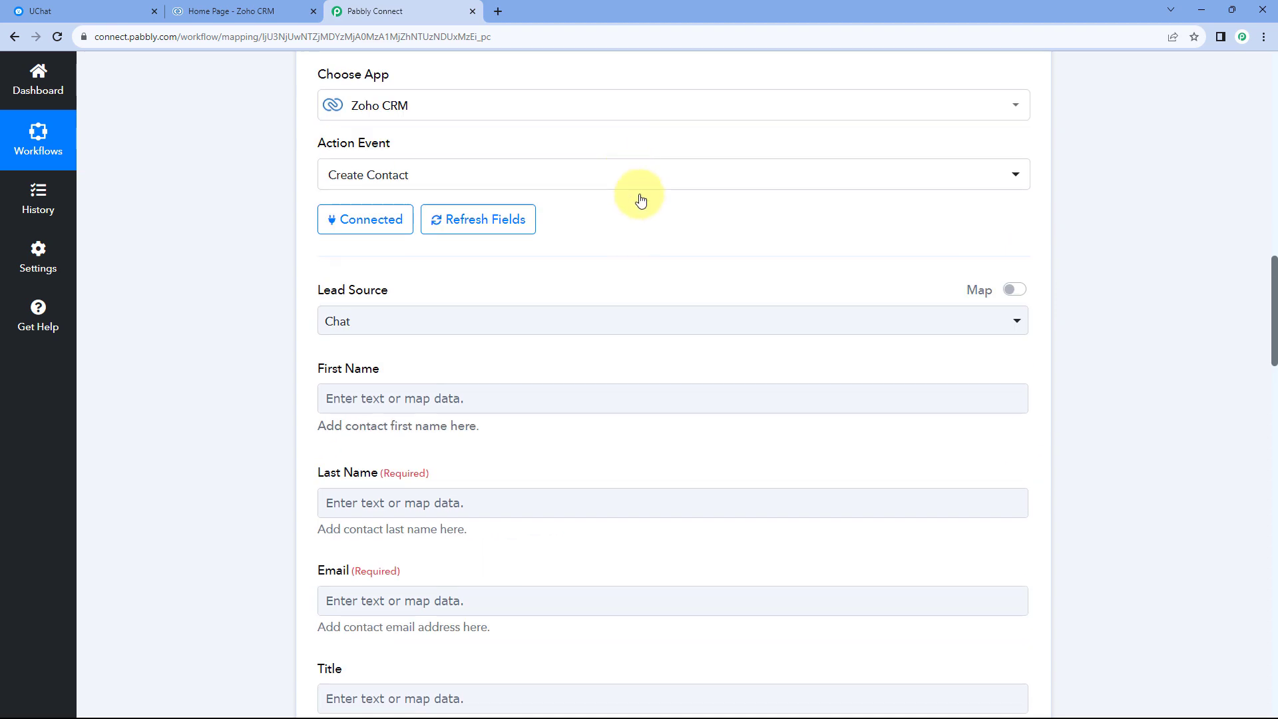
scroll(644, 345, up, 1)
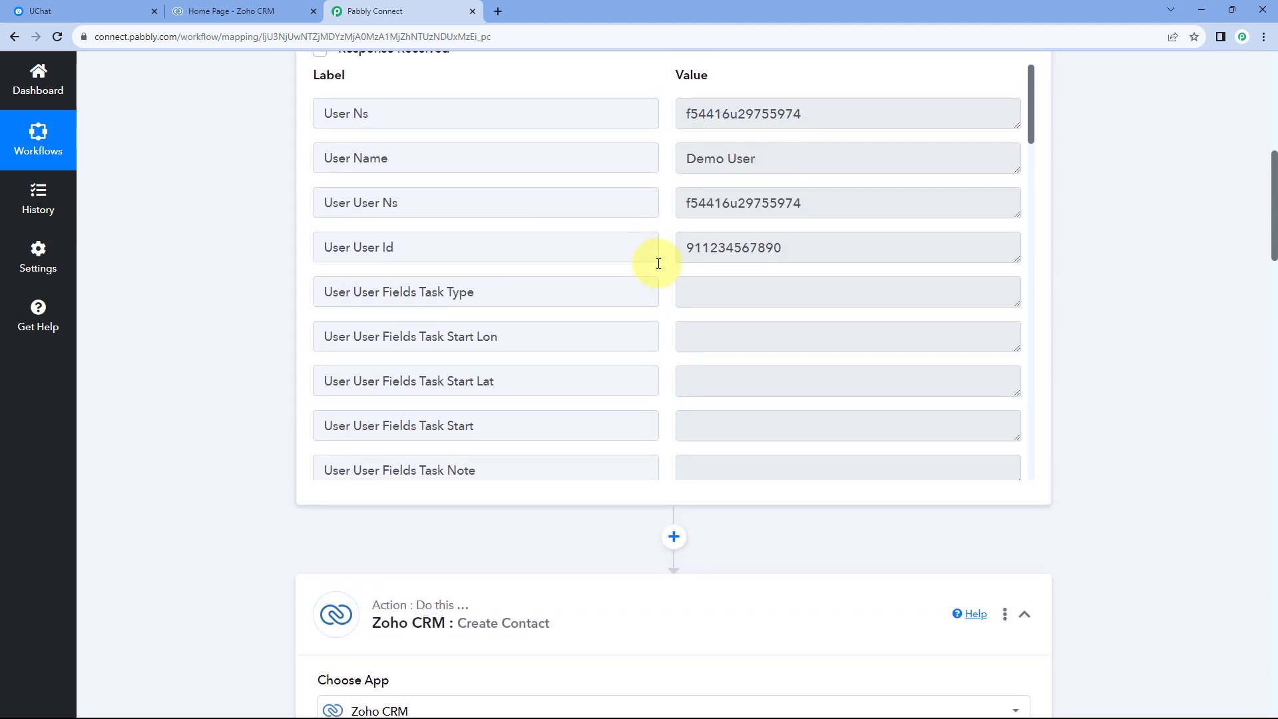
scroll(666, 277, down, 5)
scroll(664, 266, down, 4)
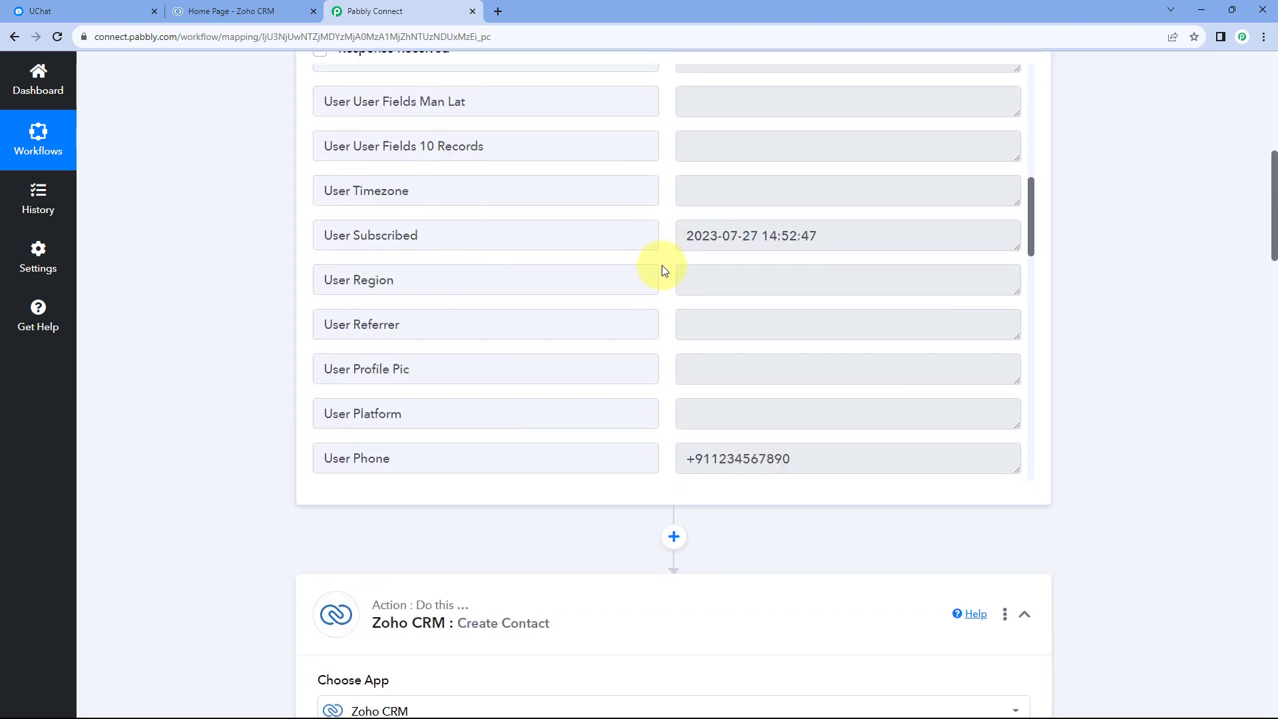
scroll(664, 269, down, 2)
scroll(663, 269, down, 10)
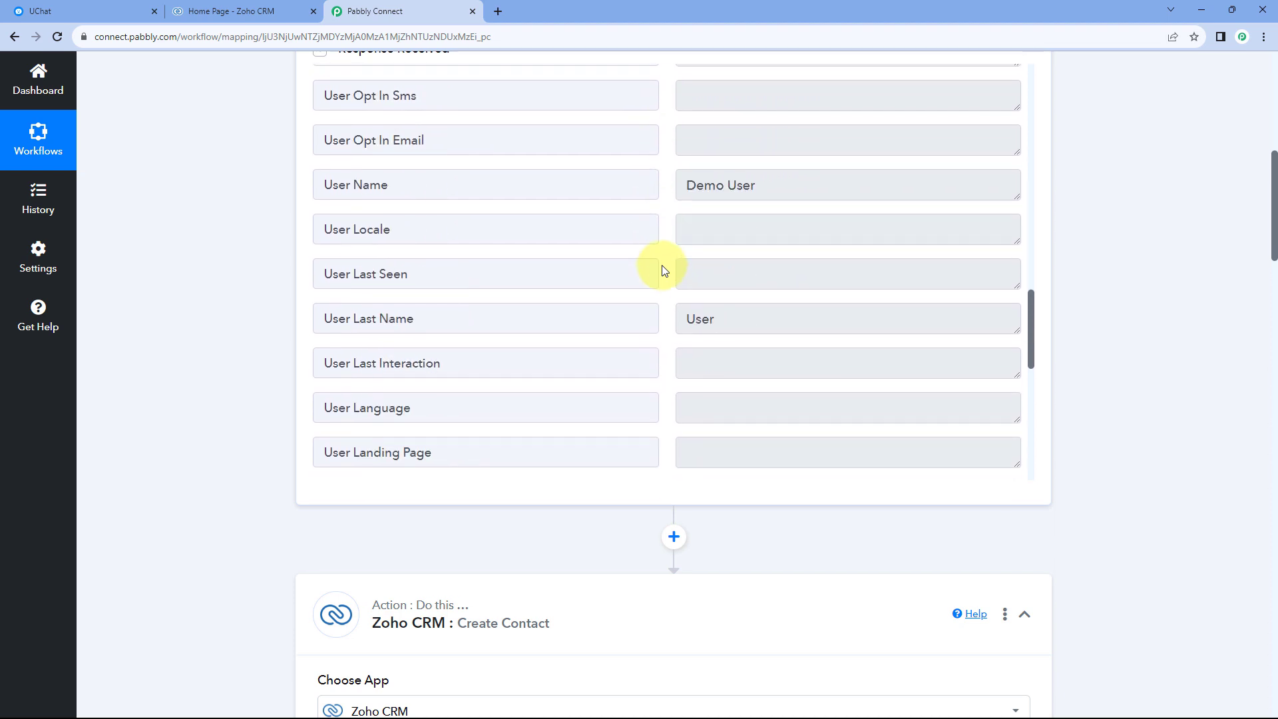
drag(743, 375, 622, 366)
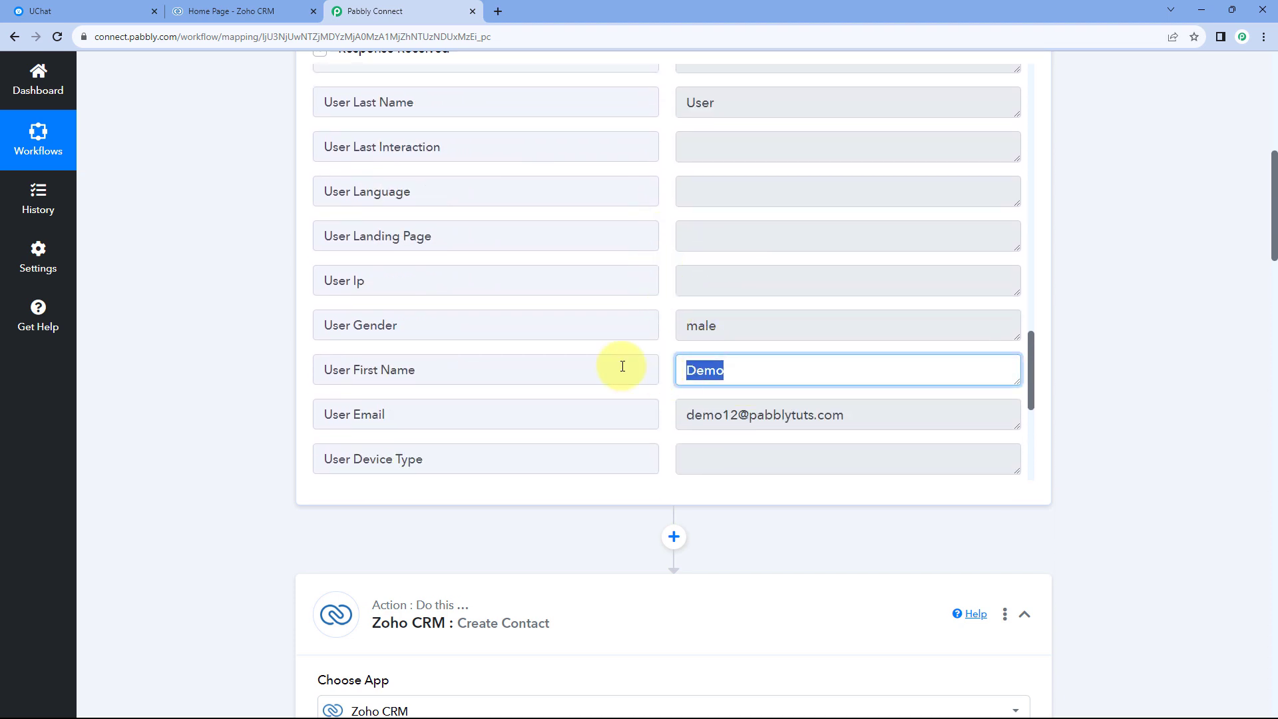
drag(459, 364, 358, 368)
click(451, 364)
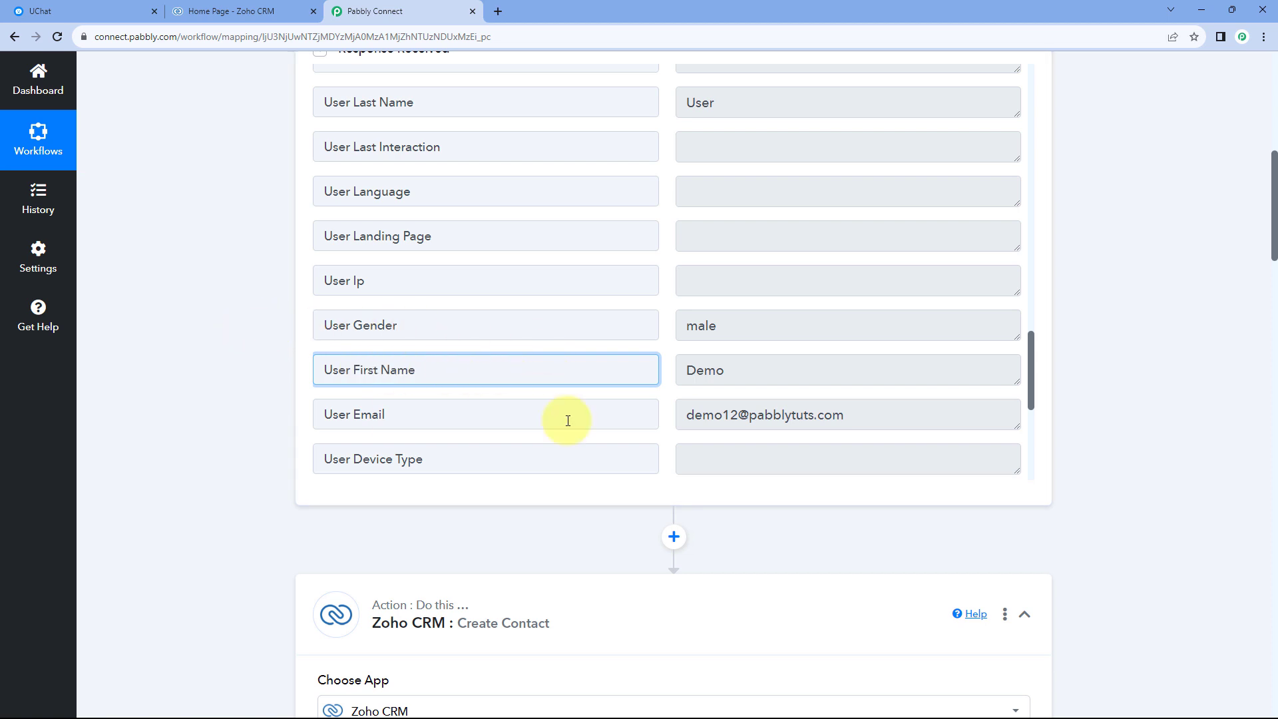
click(666, 359)
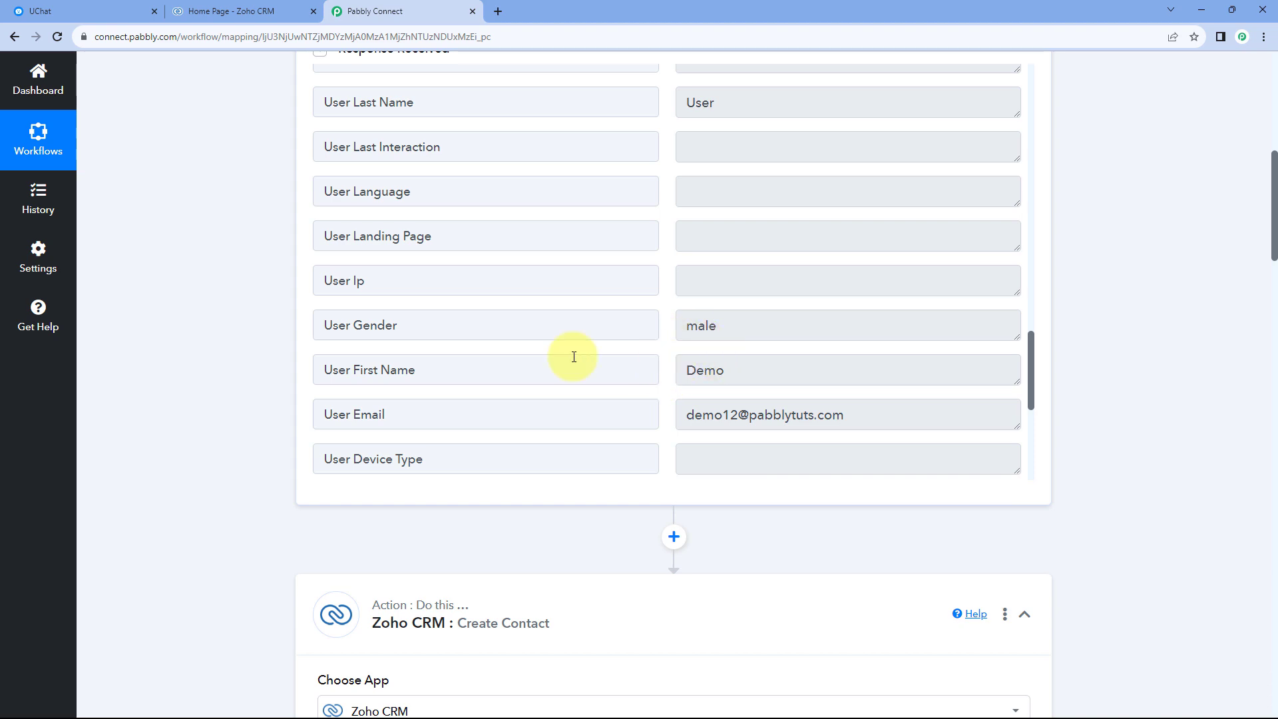
Map the contact's First Name to User First Name from the UChat: New Bot User step.
scroll(237, 378, down, 10)
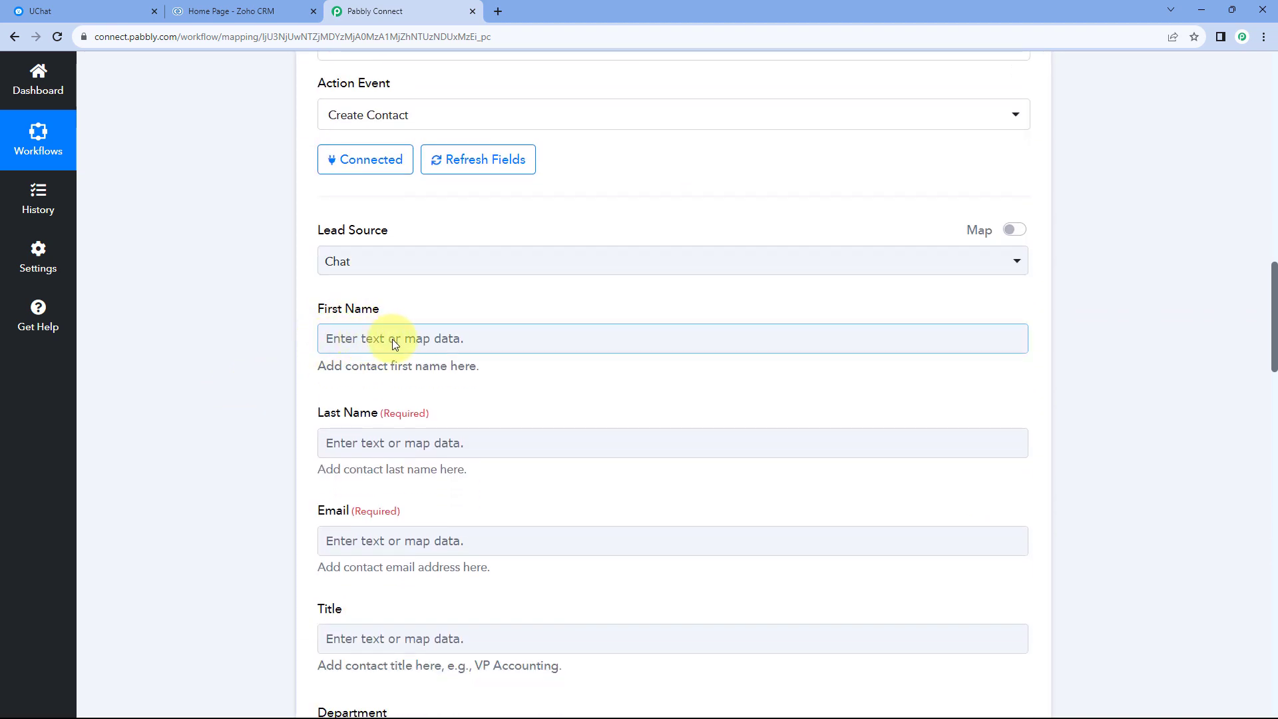
scroll(266, 322, down, 1)
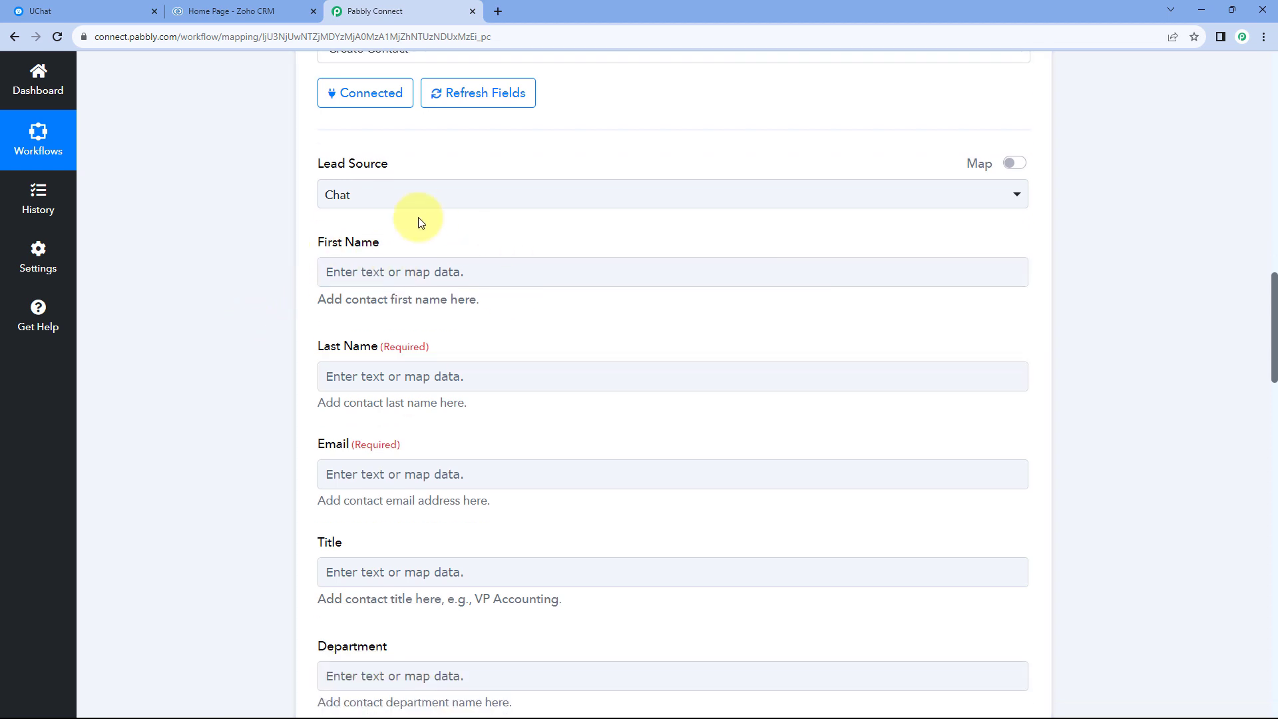
click(383, 270)
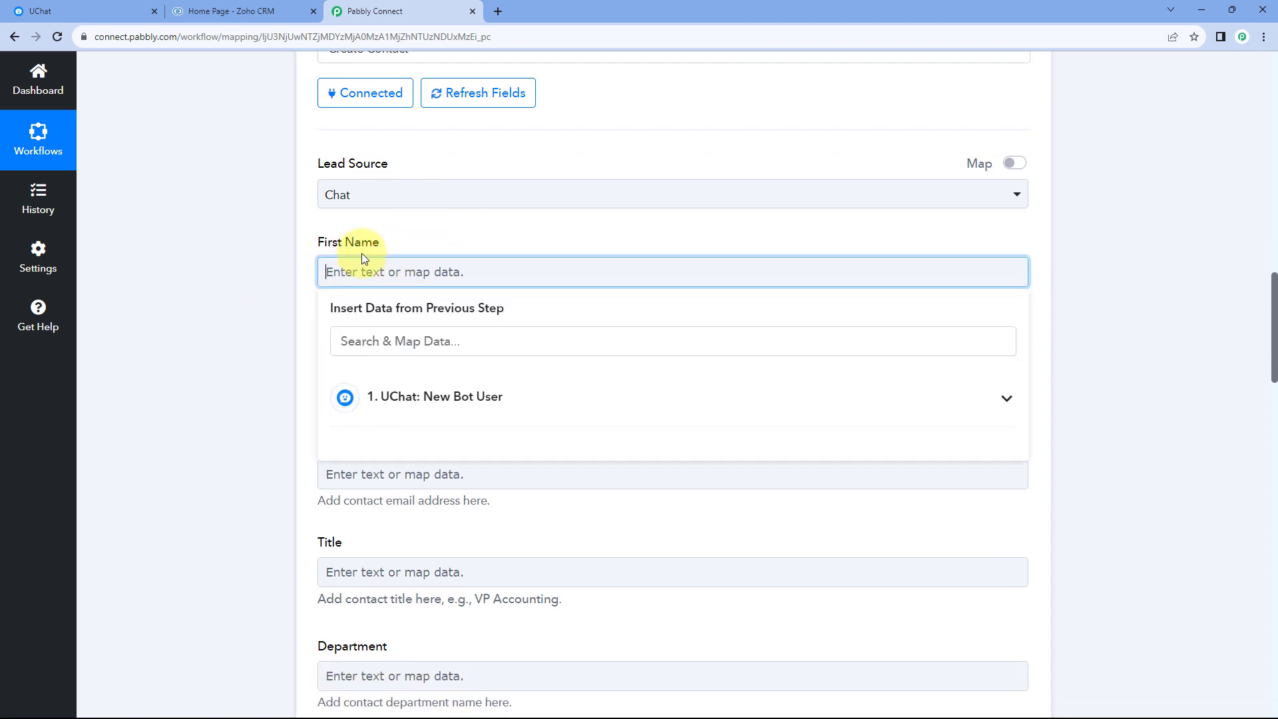
click(493, 403)
scroll(255, 304, down, 3)
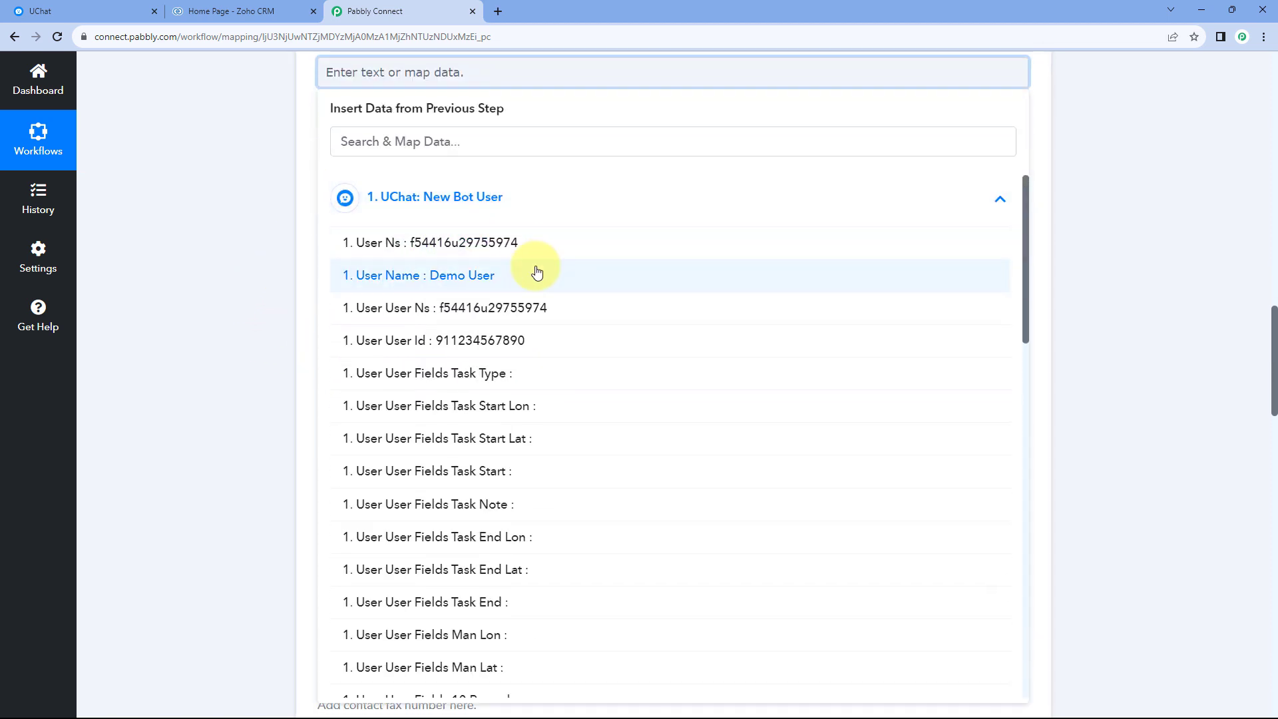
scroll(533, 269, down, 6)
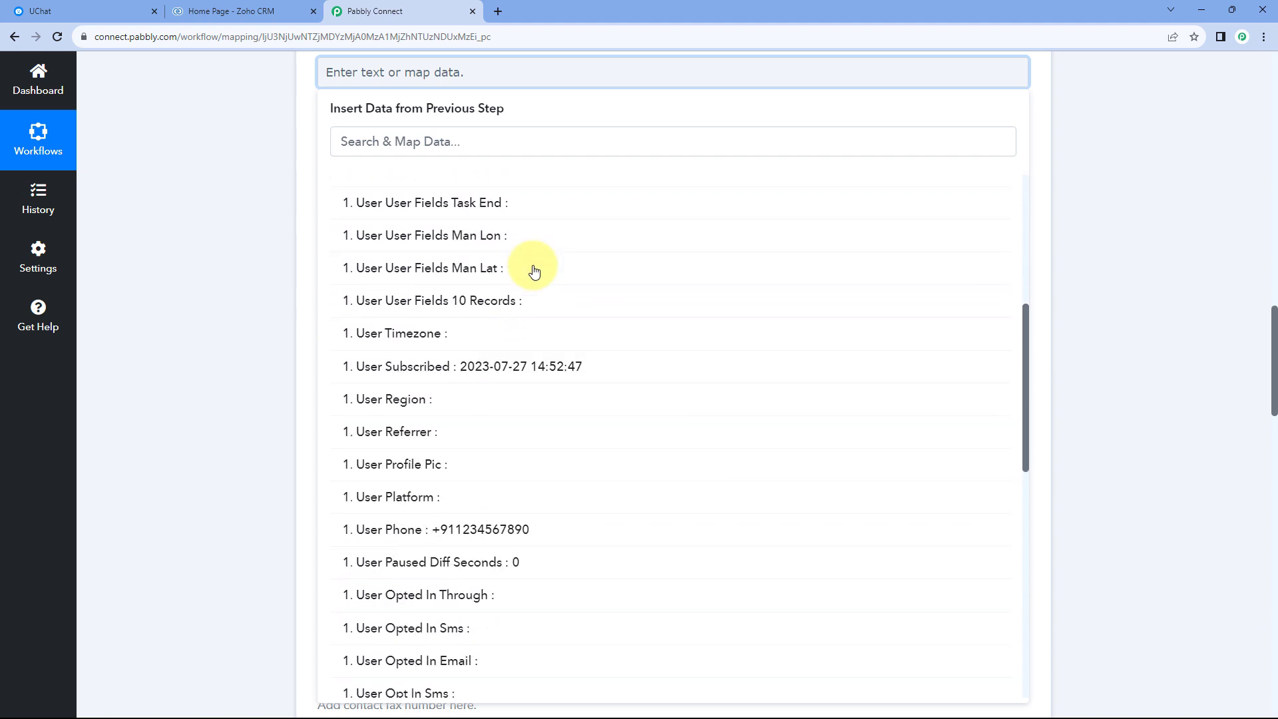
scroll(526, 273, down, 2)
scroll(527, 283, down, 6)
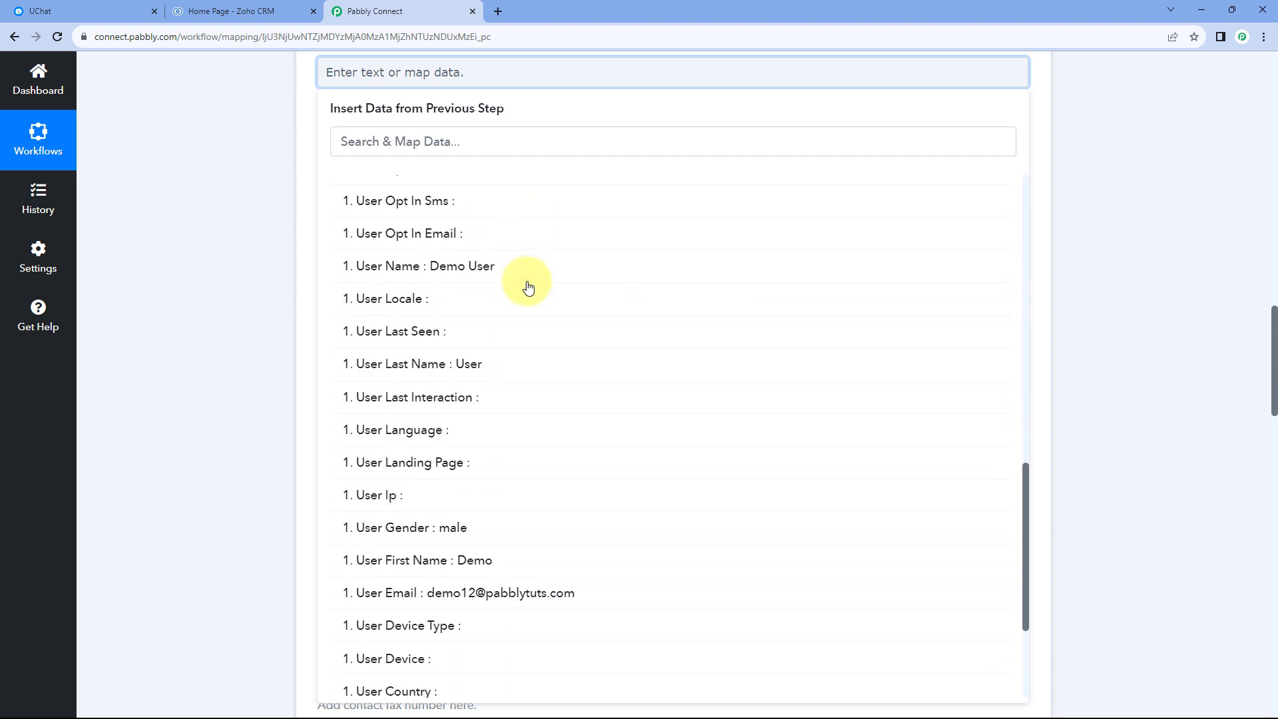
click(387, 453)
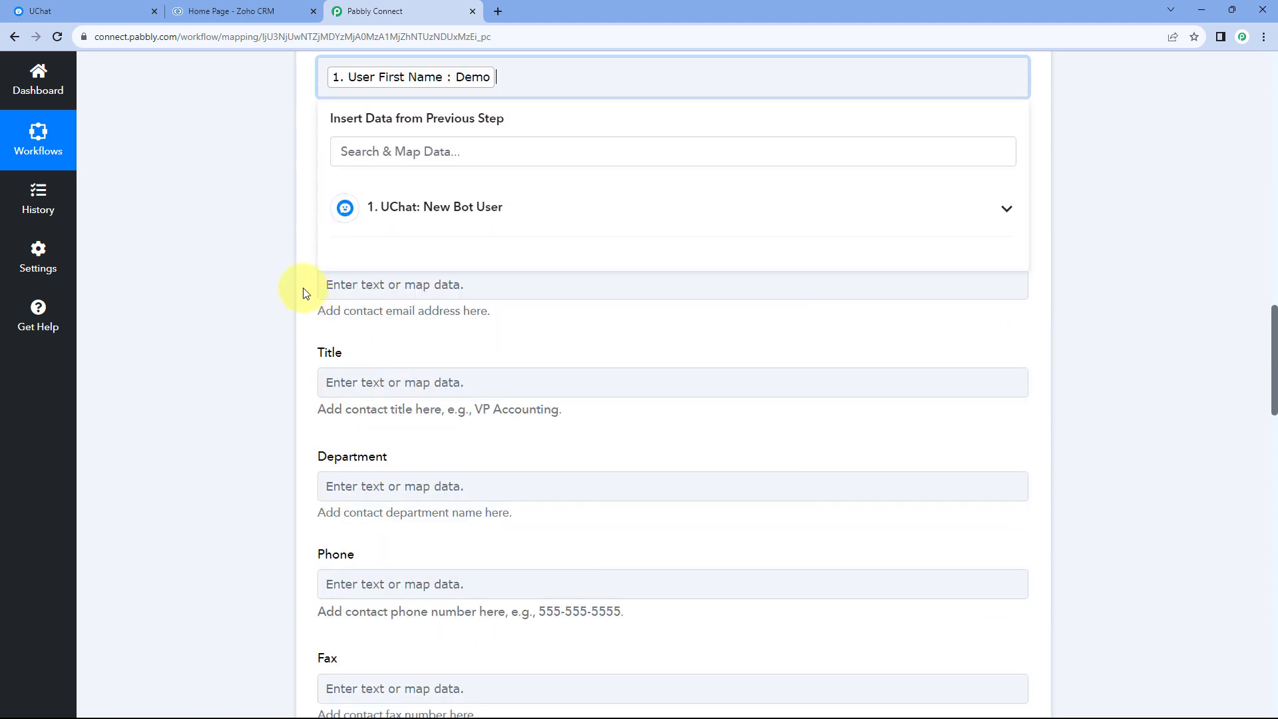
click(278, 273)
scroll(278, 273, up, 3)
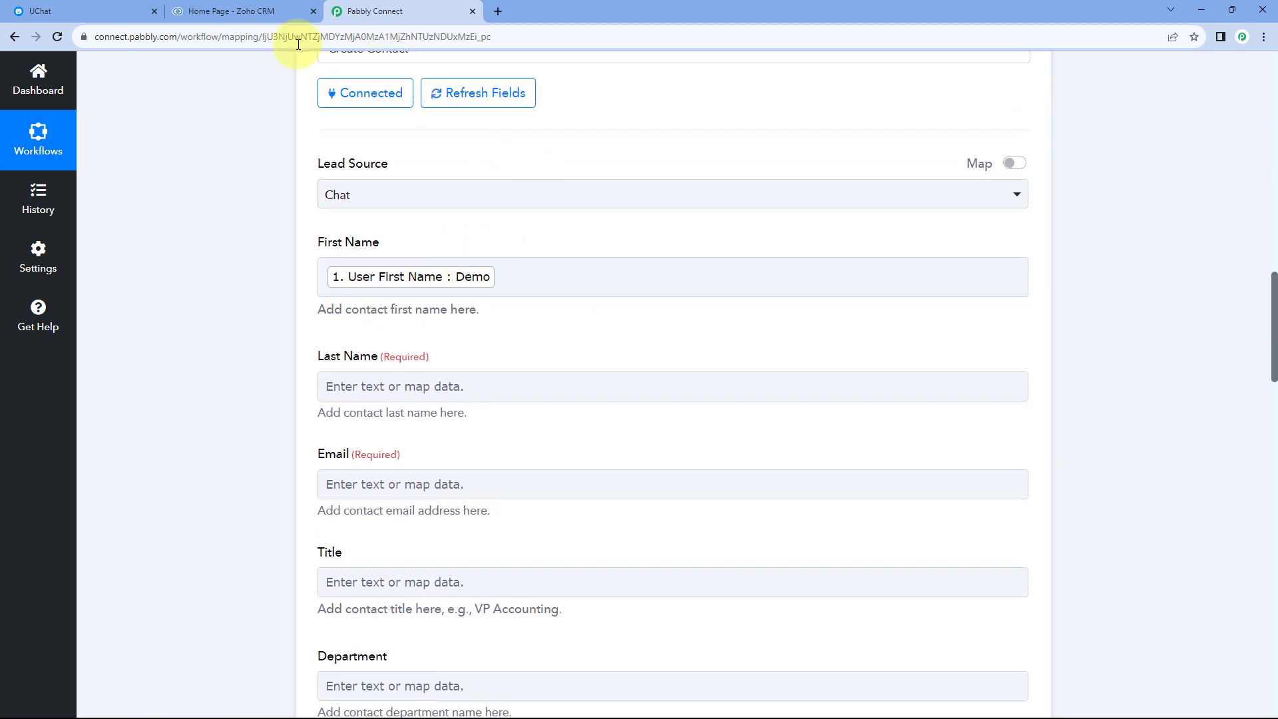
Check the bot user listed in UChat, then return to Pabbly Connect and locate User Last Name in the trigger's response.
click(112, 11)
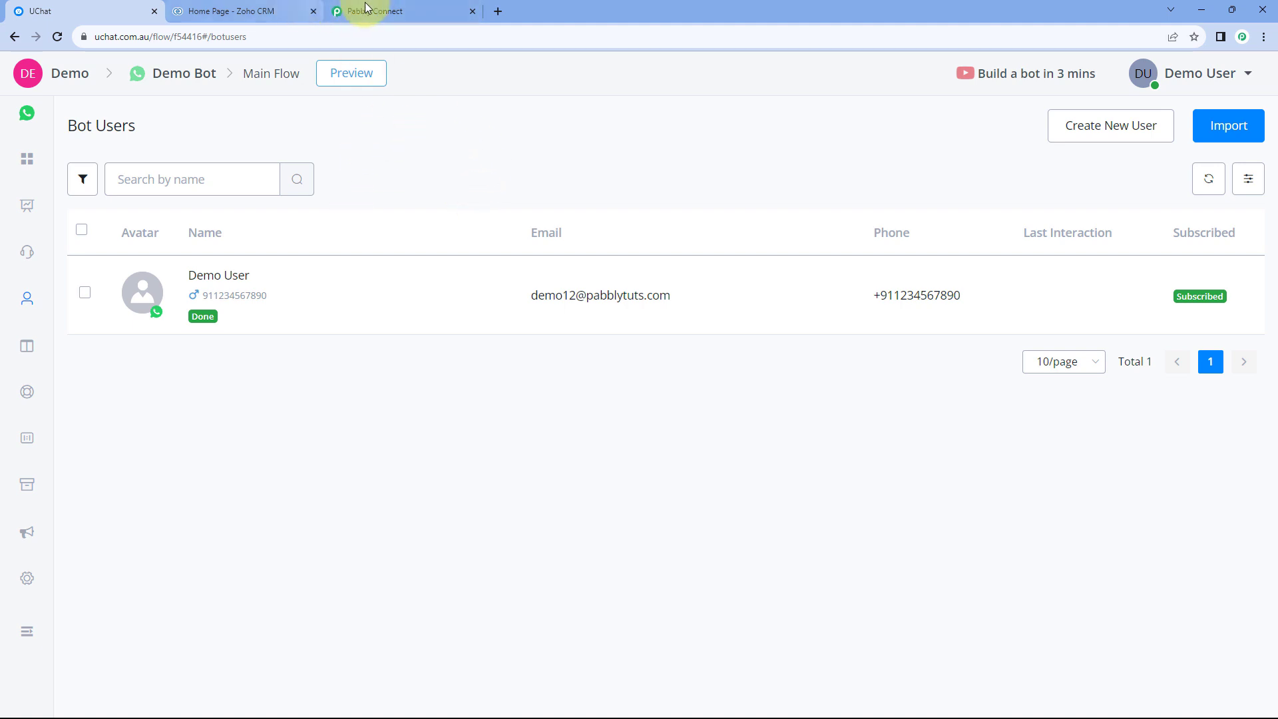
click(346, 11)
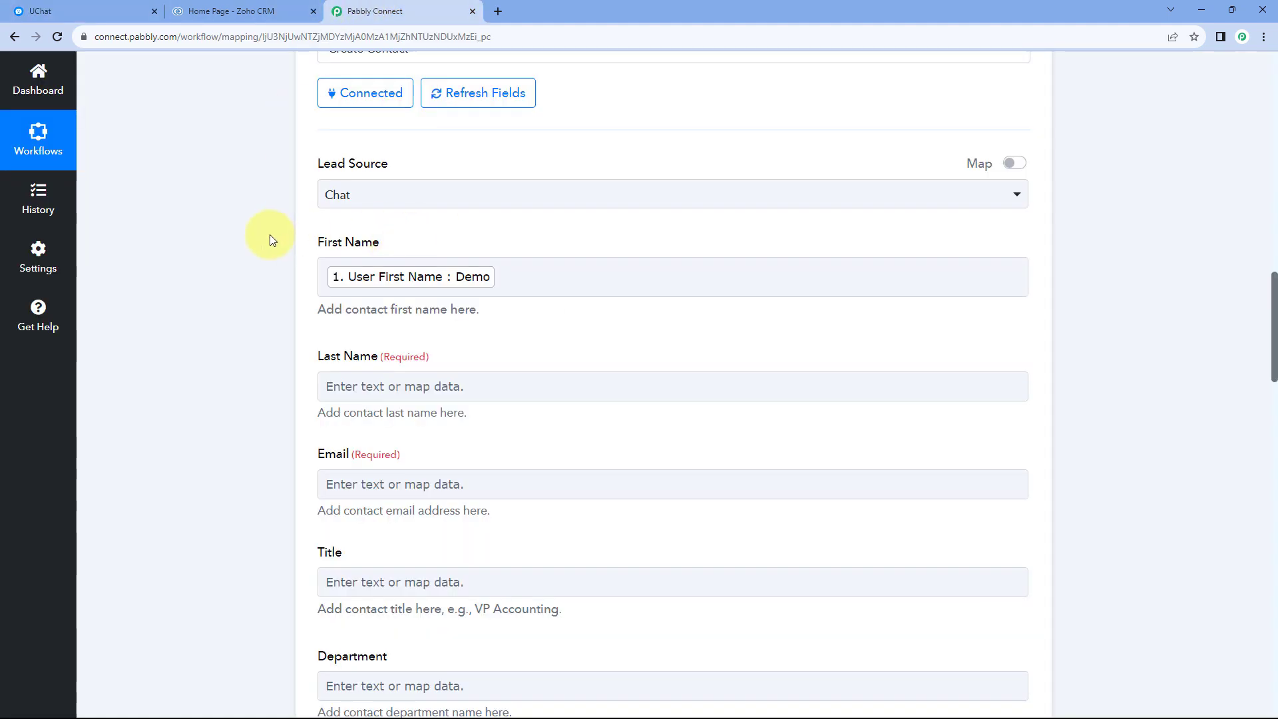
scroll(270, 234, down, 1)
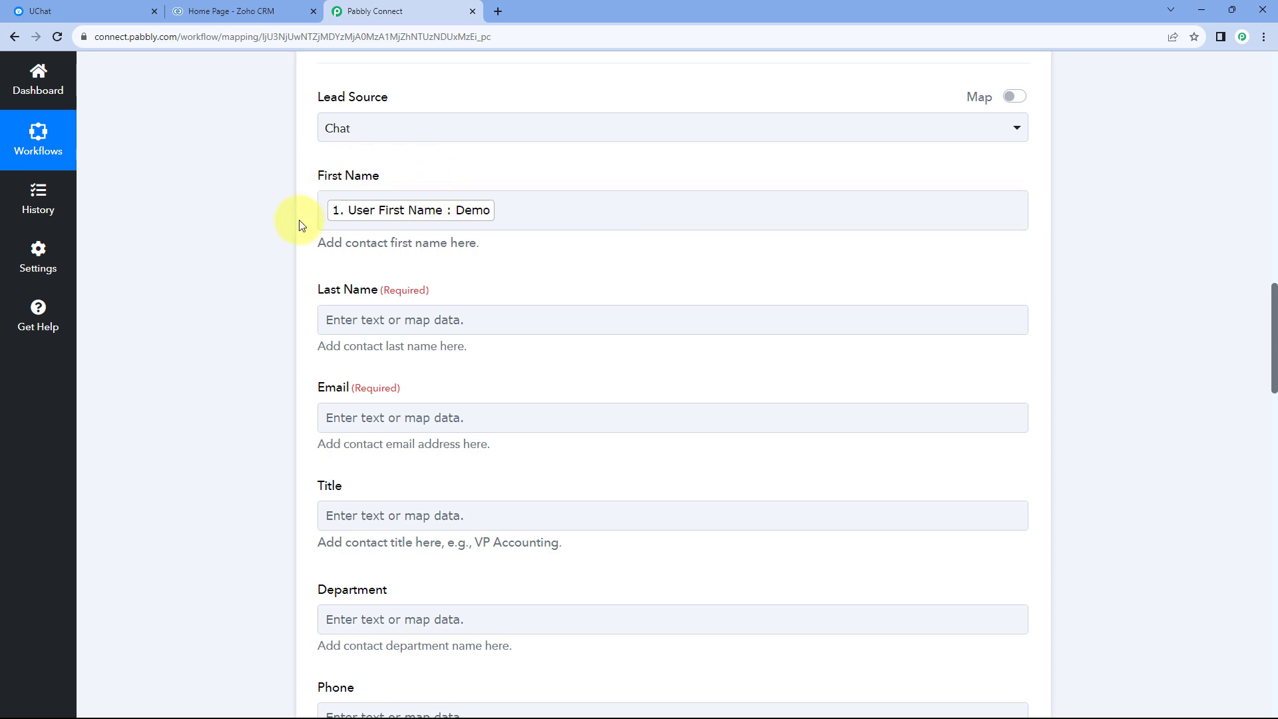
scroll(293, 219, down, 1)
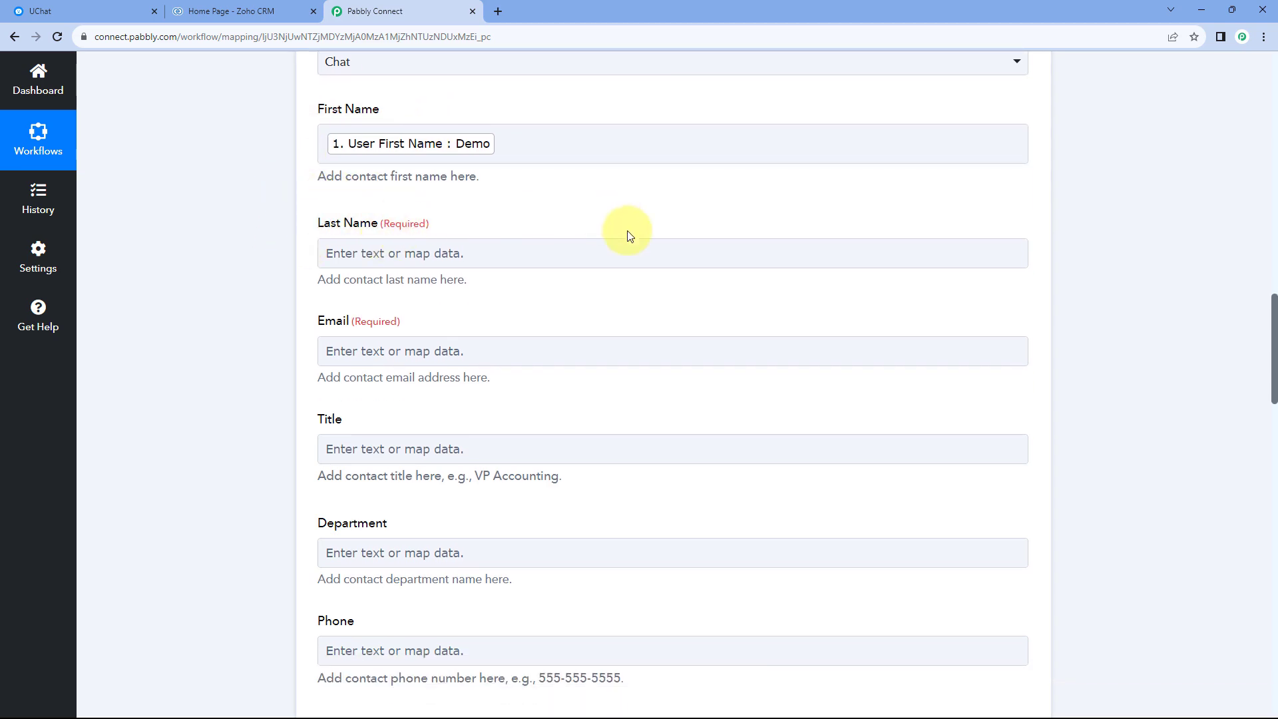
scroll(651, 265, up, 9)
scroll(666, 305, up, 6)
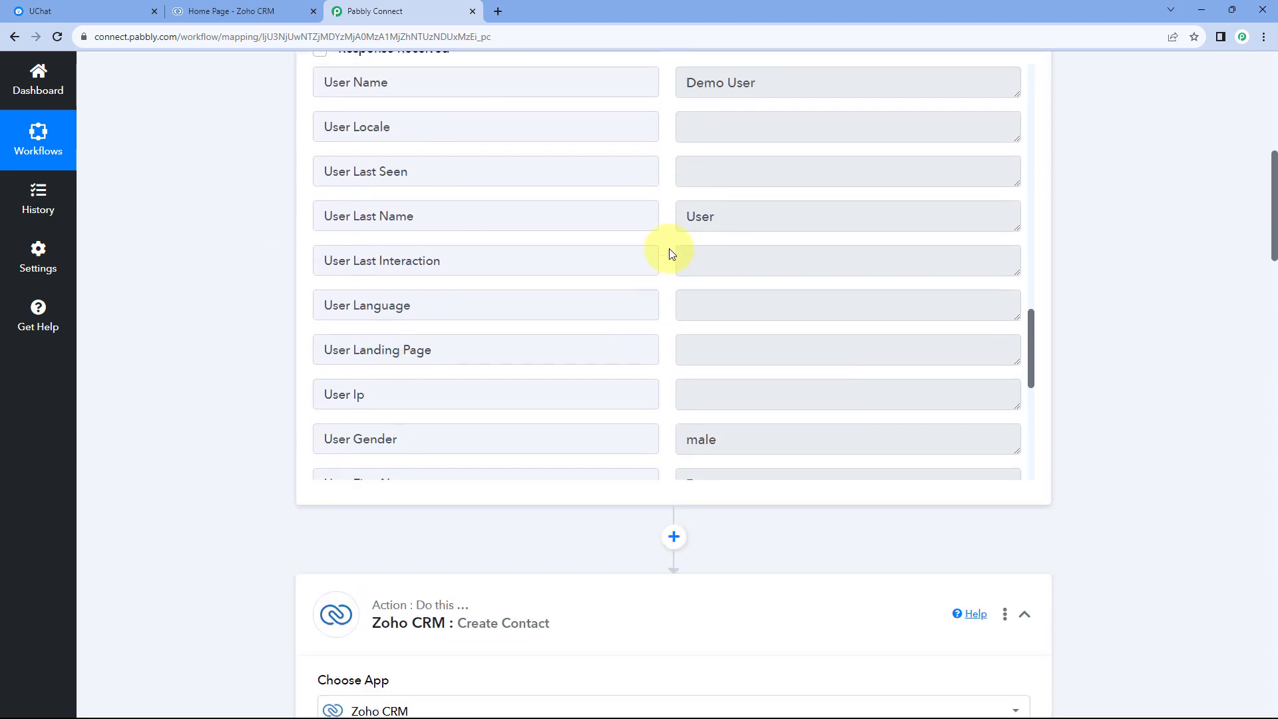
drag(723, 234, 665, 233)
click(663, 235)
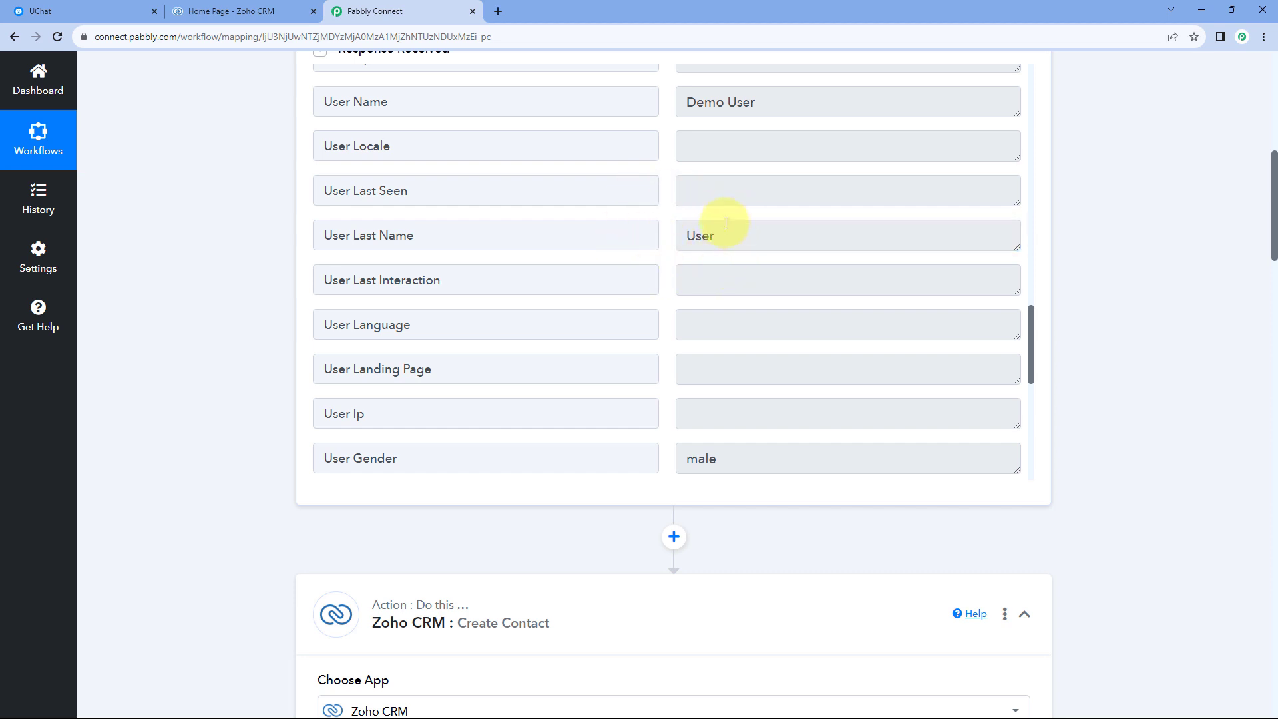
Map the contact's required Last Name to User Last Name from the UChat: New Bot User step.
scroll(241, 303, down, 8)
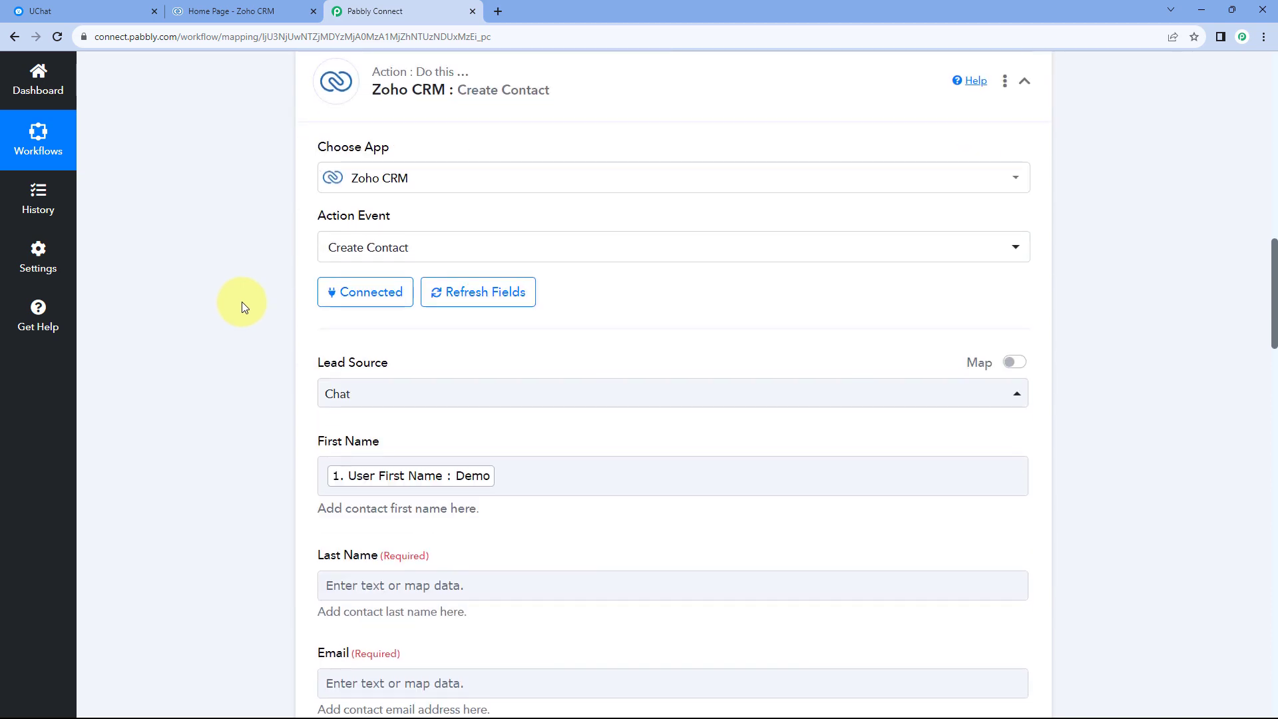
scroll(241, 302, down, 6)
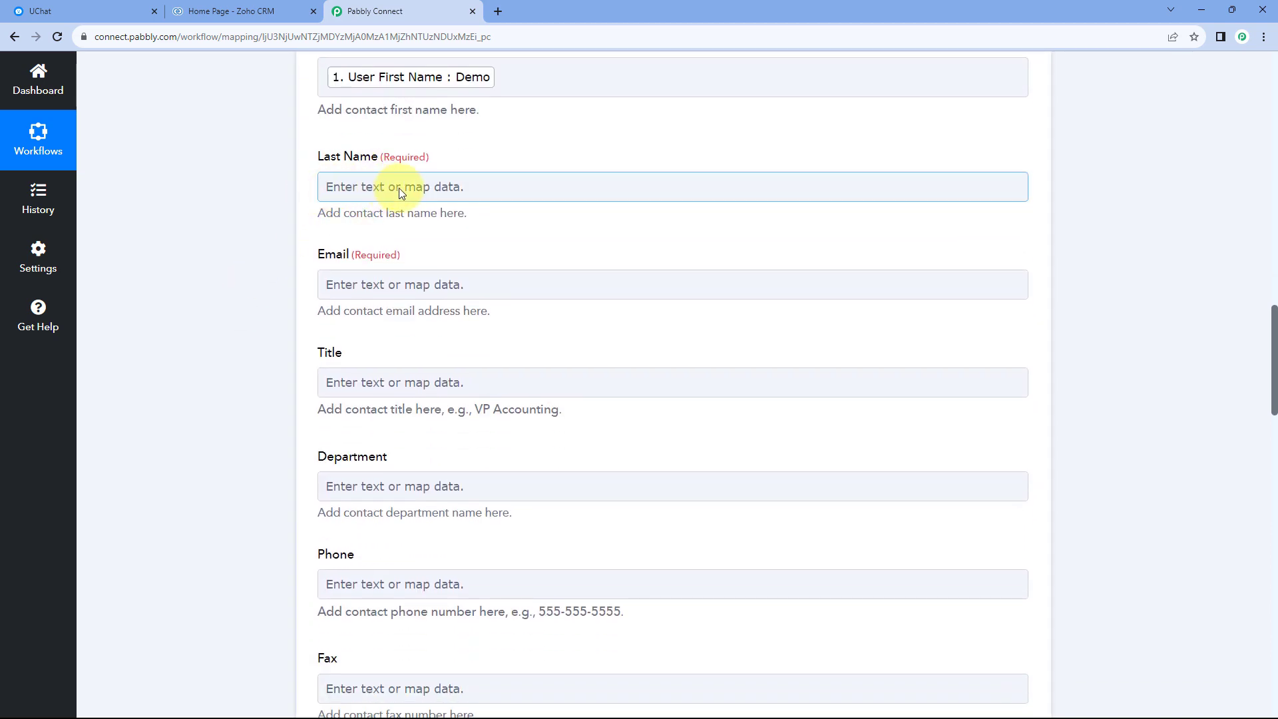
click(366, 187)
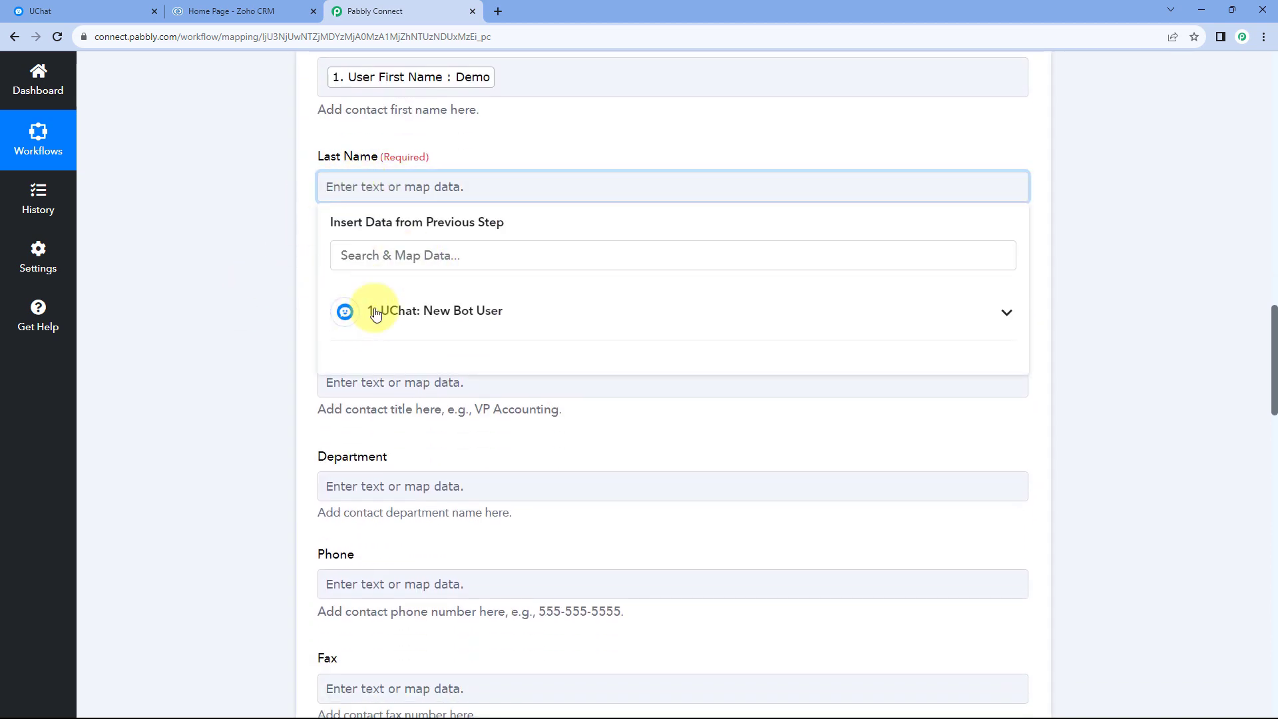
click(452, 316)
scroll(427, 393, down, 10)
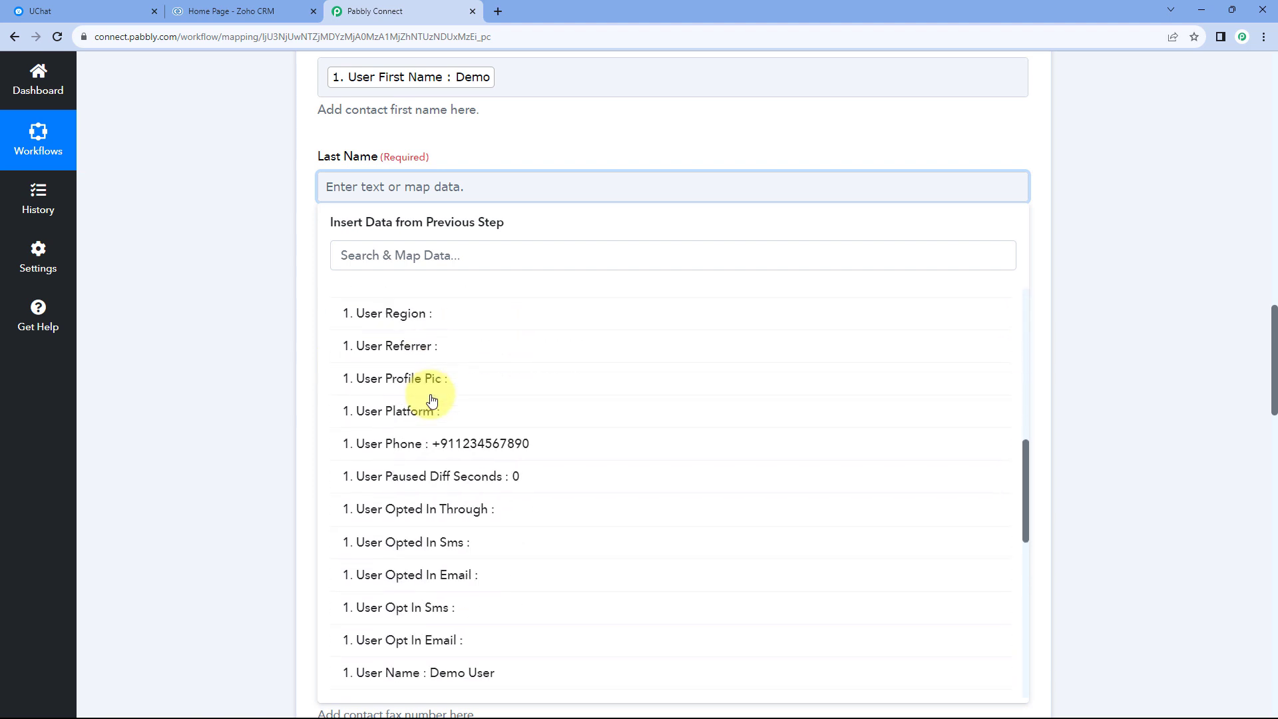
scroll(432, 399, down, 3)
click(440, 437)
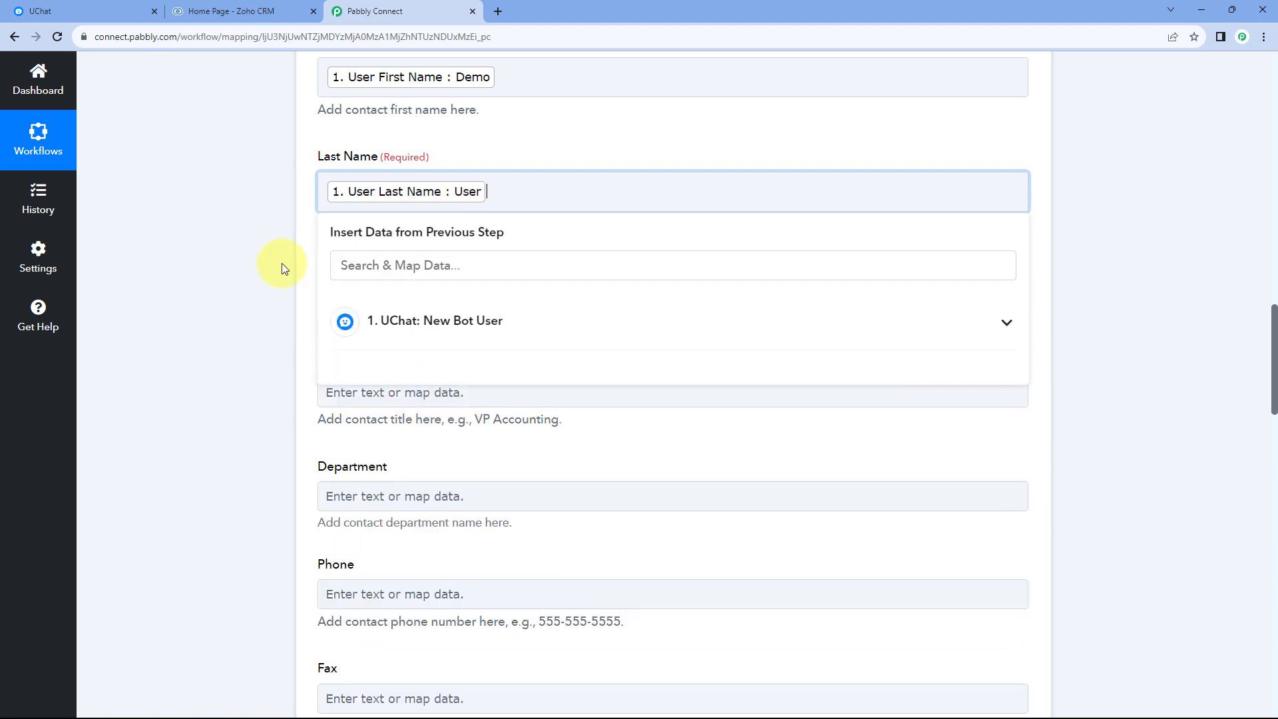
scroll(279, 250, down, 1)
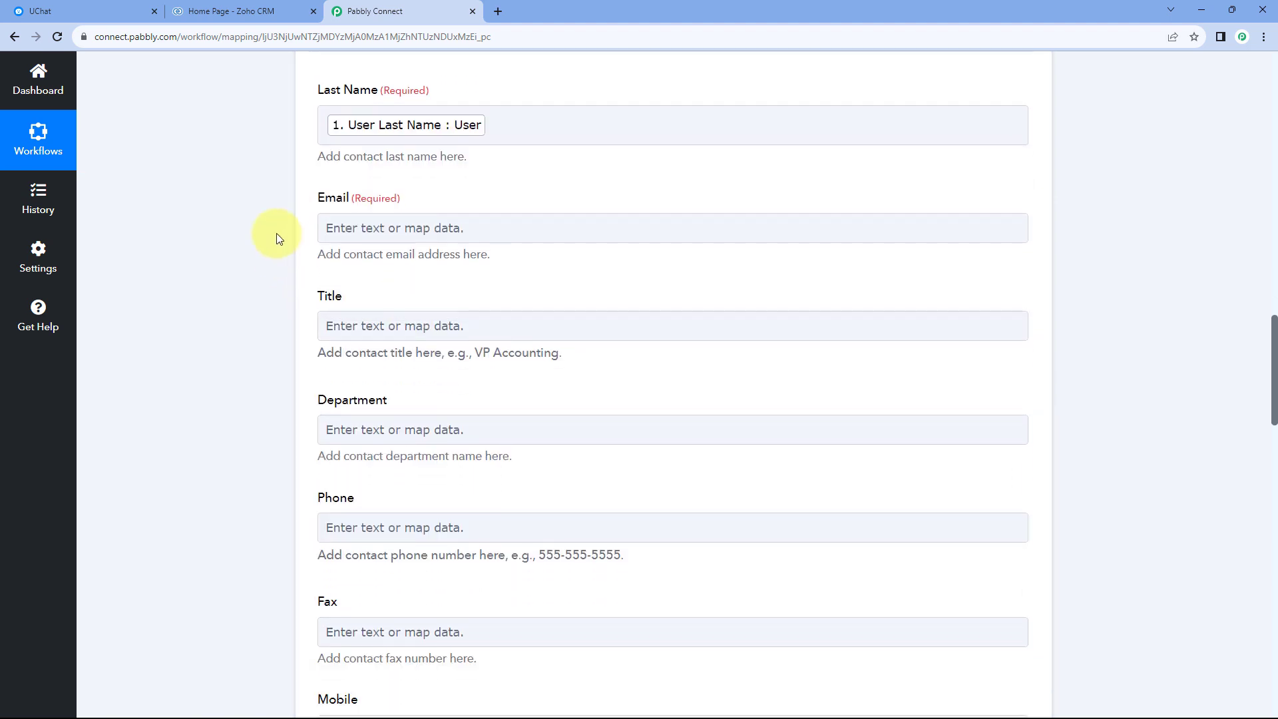
Map the contact's required Email to User Email from the UChat: New Bot User step.
click(404, 229)
click(447, 368)
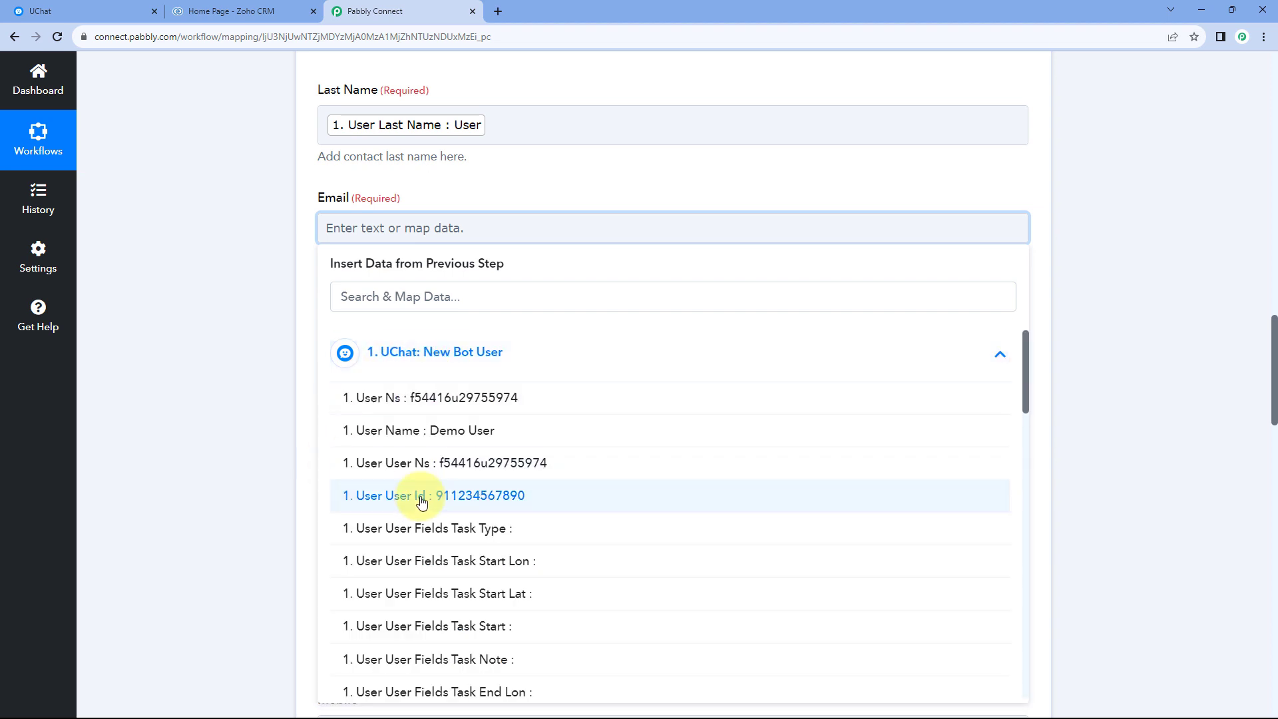
scroll(459, 466, down, 10)
scroll(476, 461, down, 6)
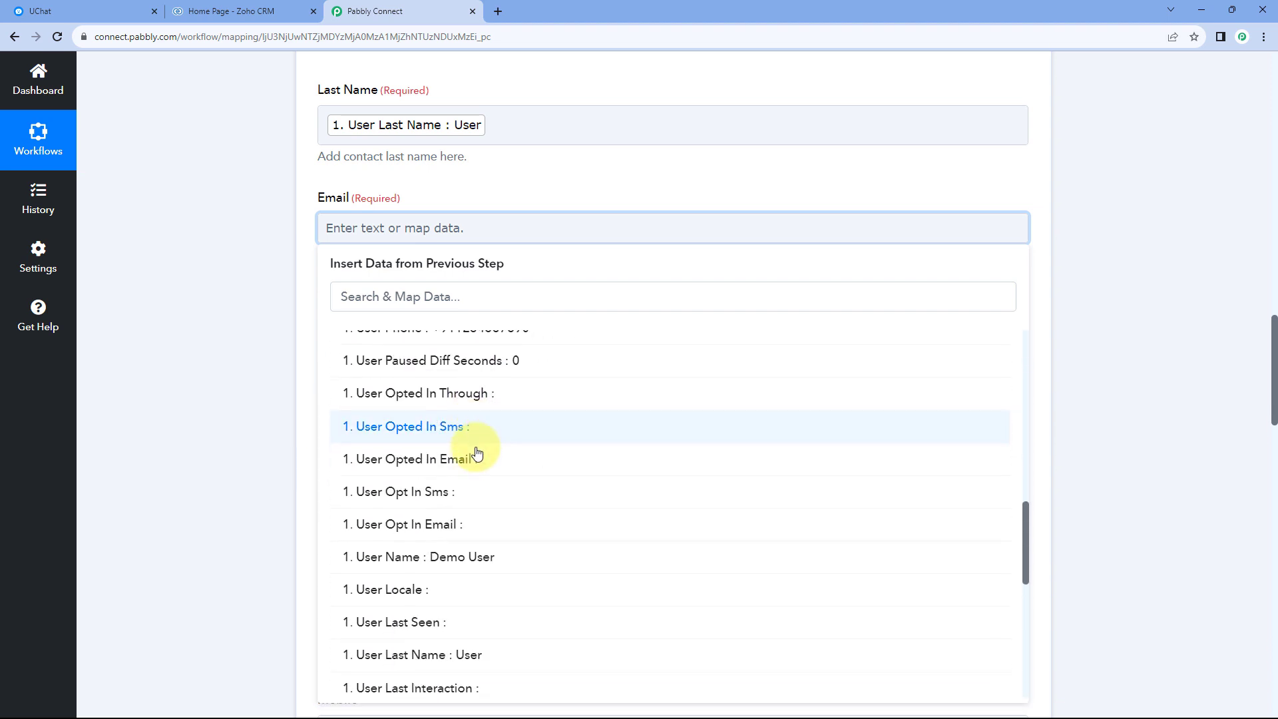
click(491, 510)
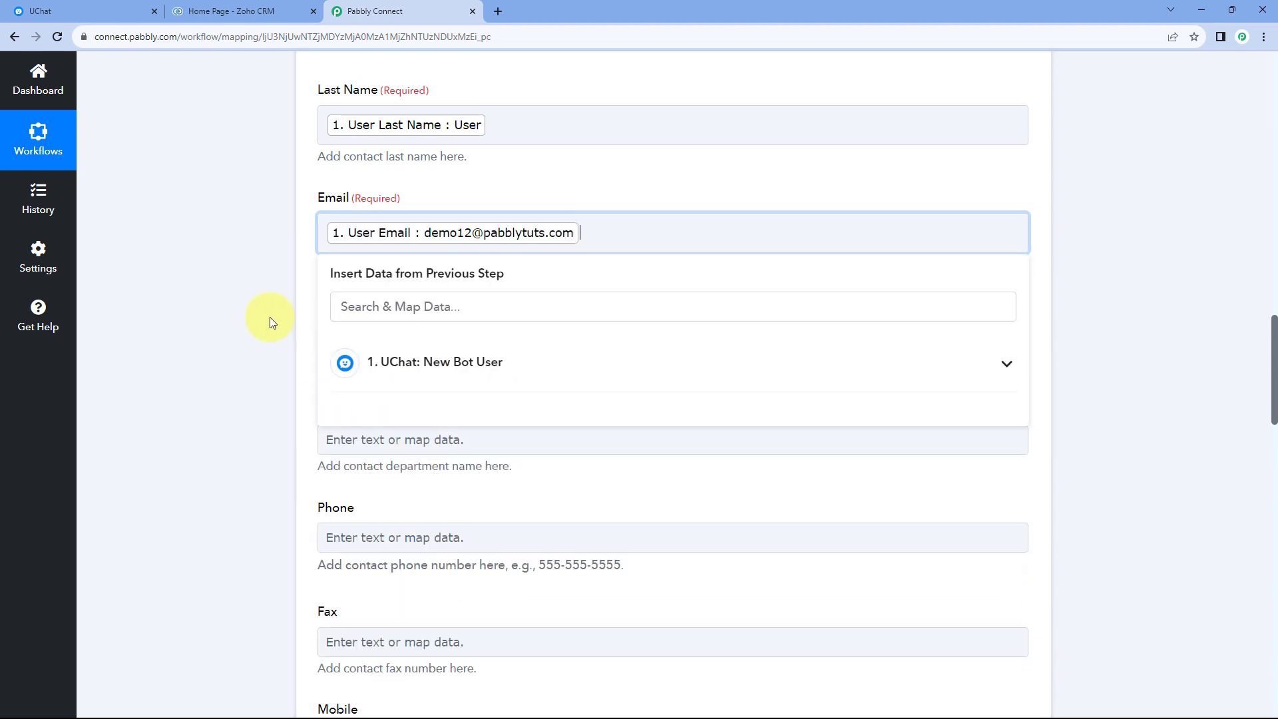
click(266, 319)
scroll(259, 313, down, 1)
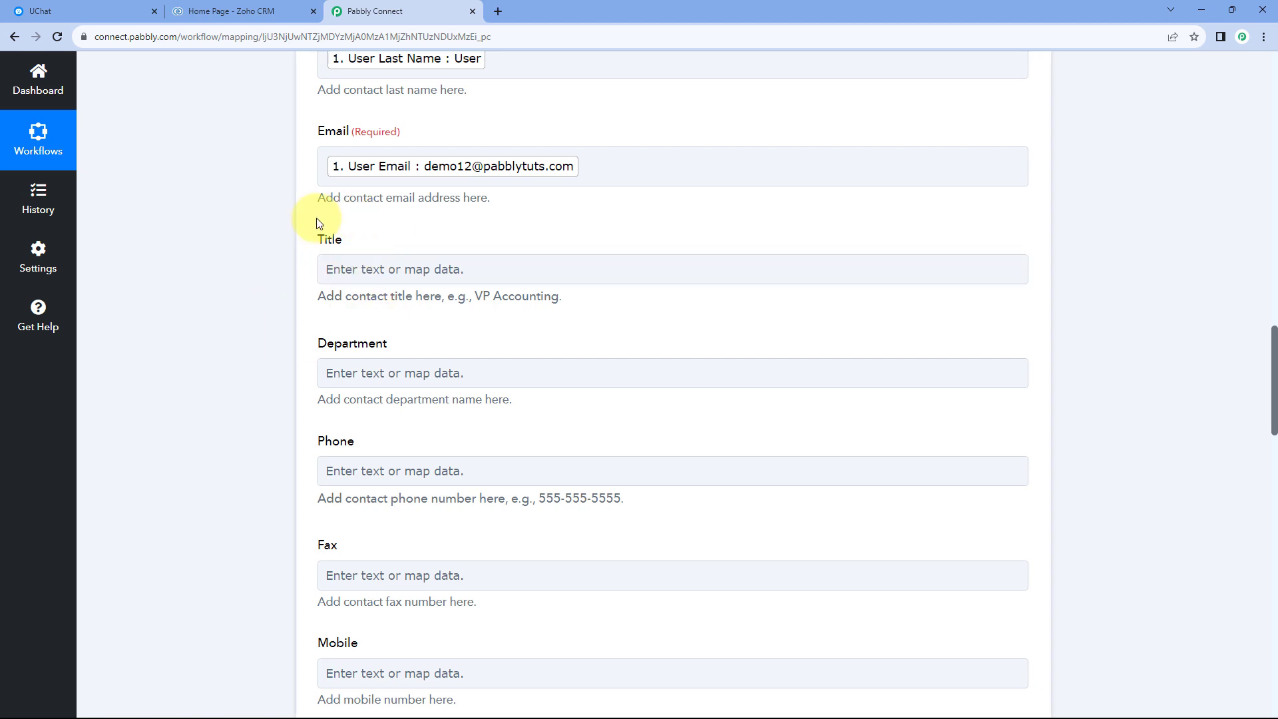
Map the contact's Mobile field to User Phone from the UChat: New Bot User step.
scroll(338, 363, down, 1)
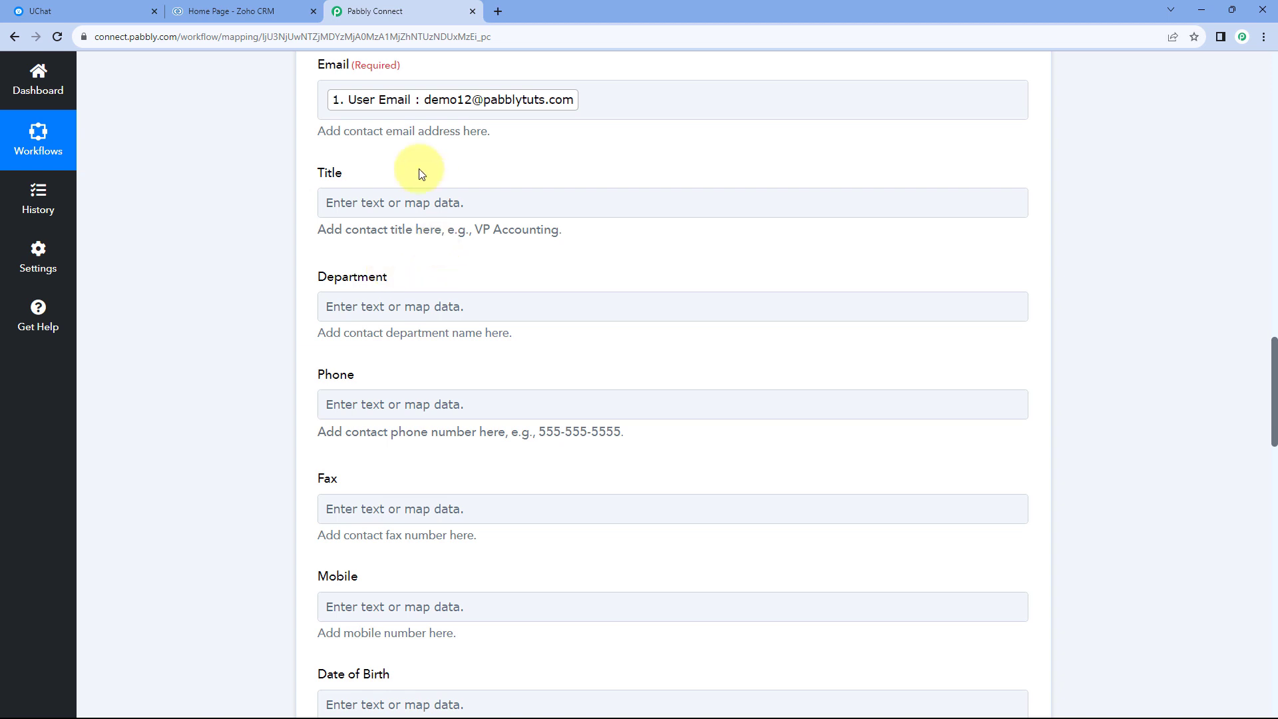
click(331, 404)
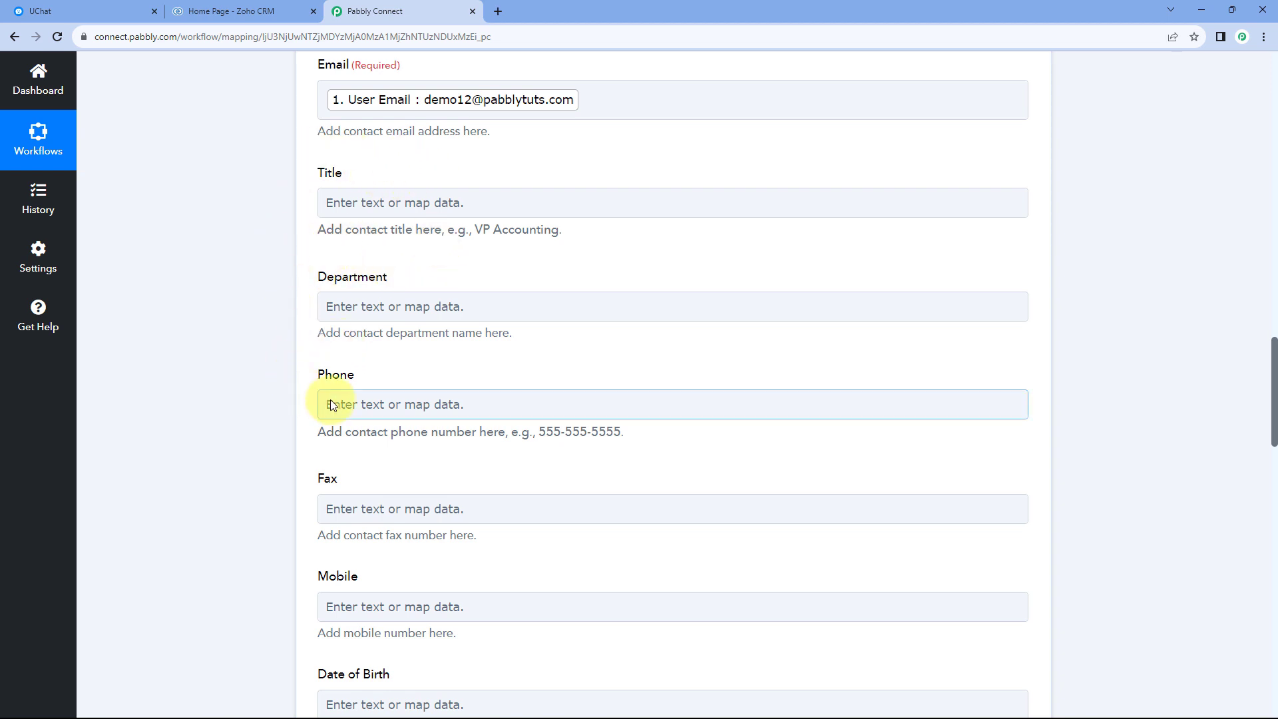
scroll(347, 393, down, 4)
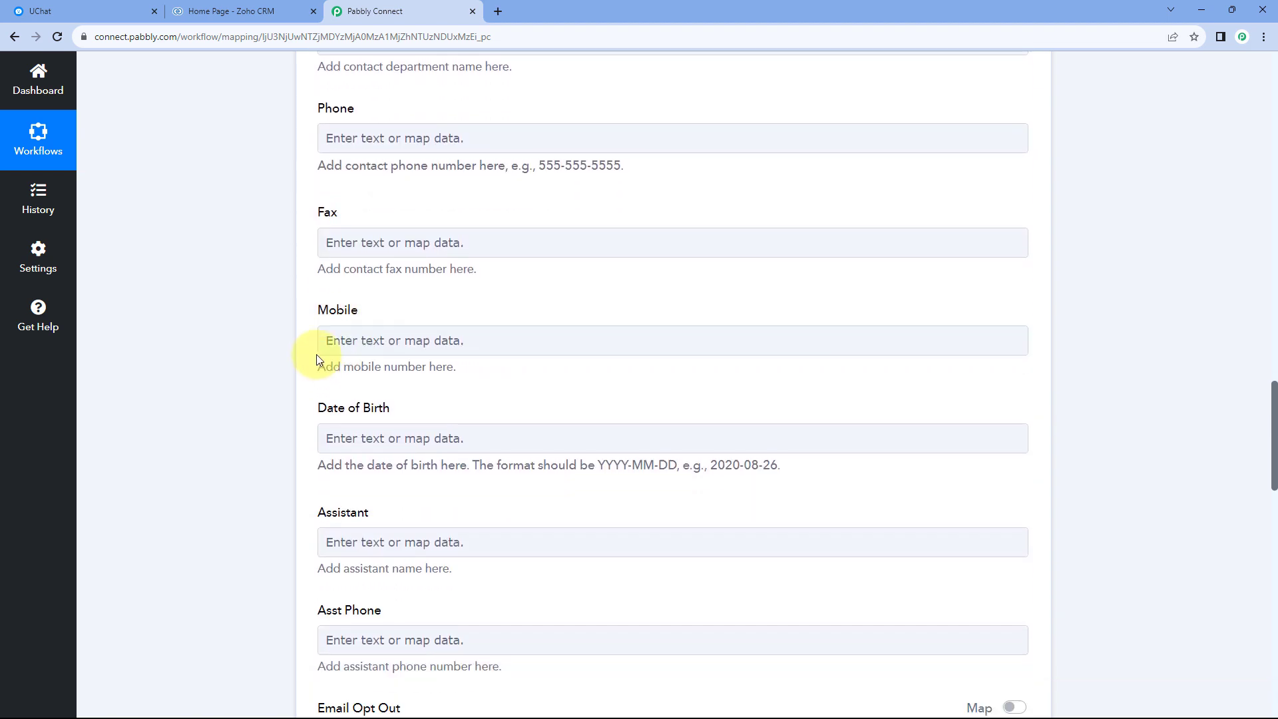
click(369, 341)
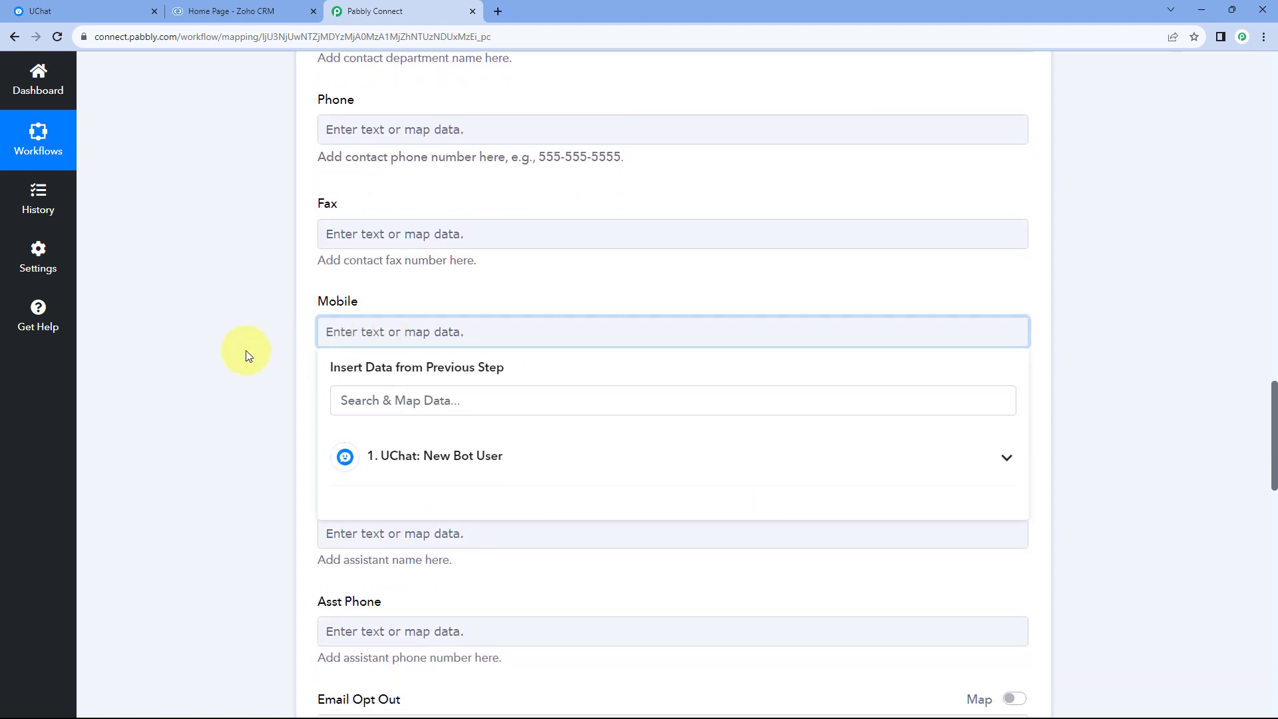
scroll(485, 331, down, 2)
click(486, 330)
scroll(511, 421, down, 2)
scroll(511, 421, down, 10)
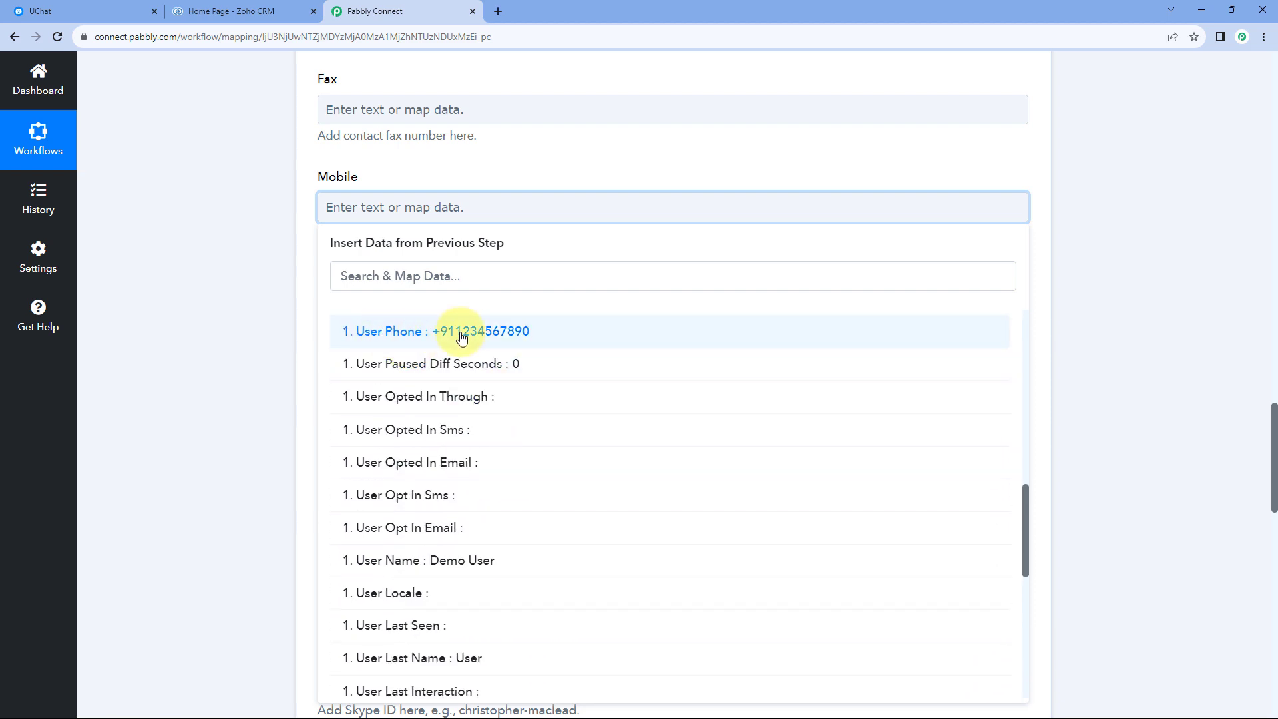
click(437, 338)
click(287, 267)
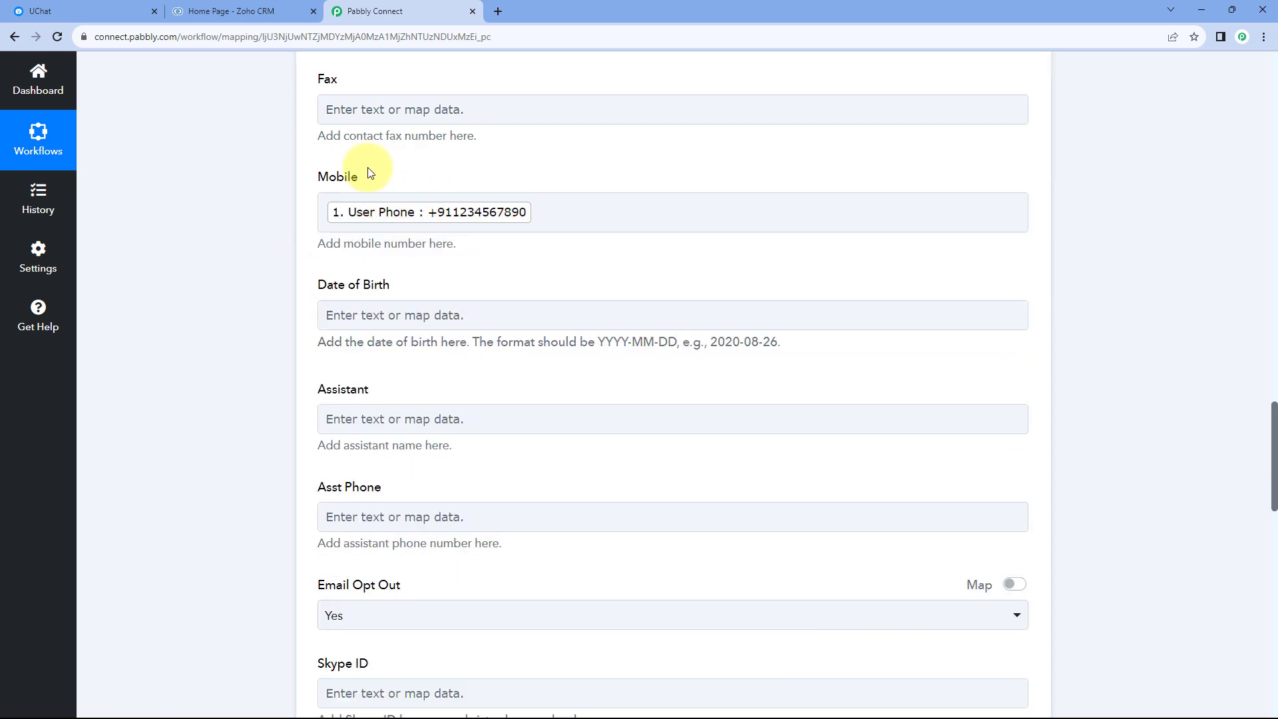
Leave the remaining optional contact fields empty, then save the Zoho CRM Create Contact action and send a test request.
scroll(290, 234, down, 2)
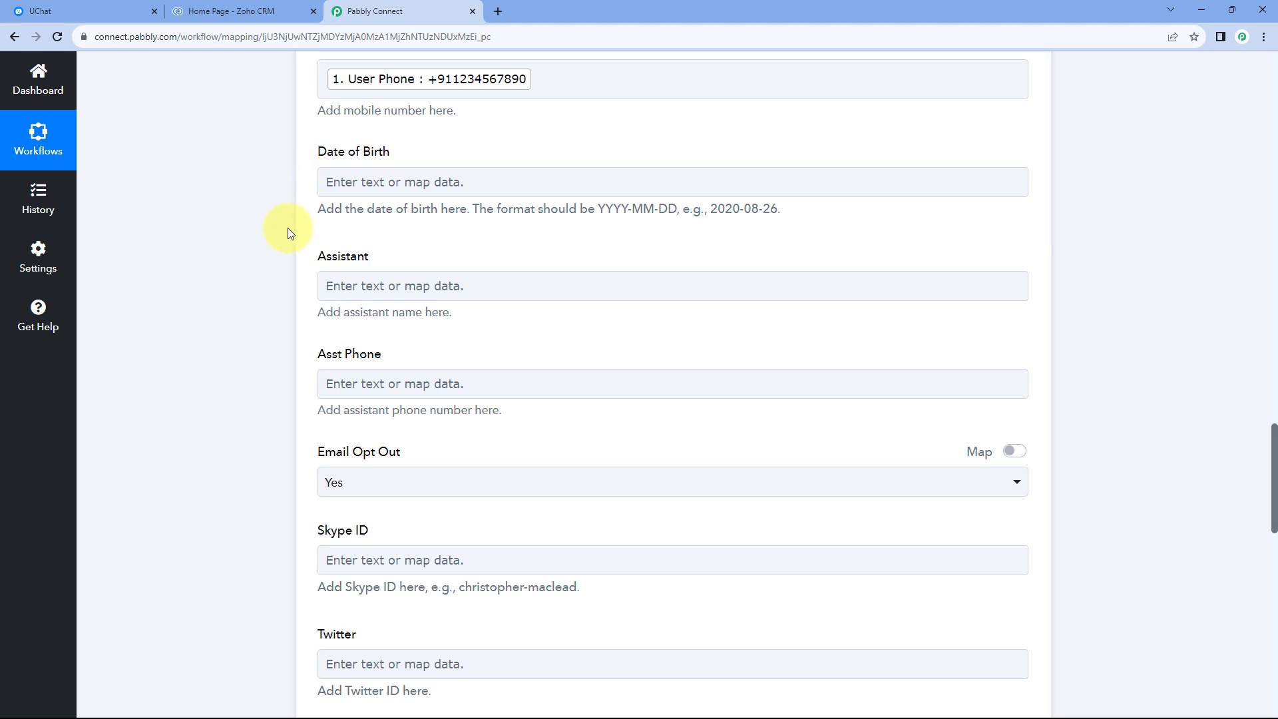
scroll(278, 283, down, 5)
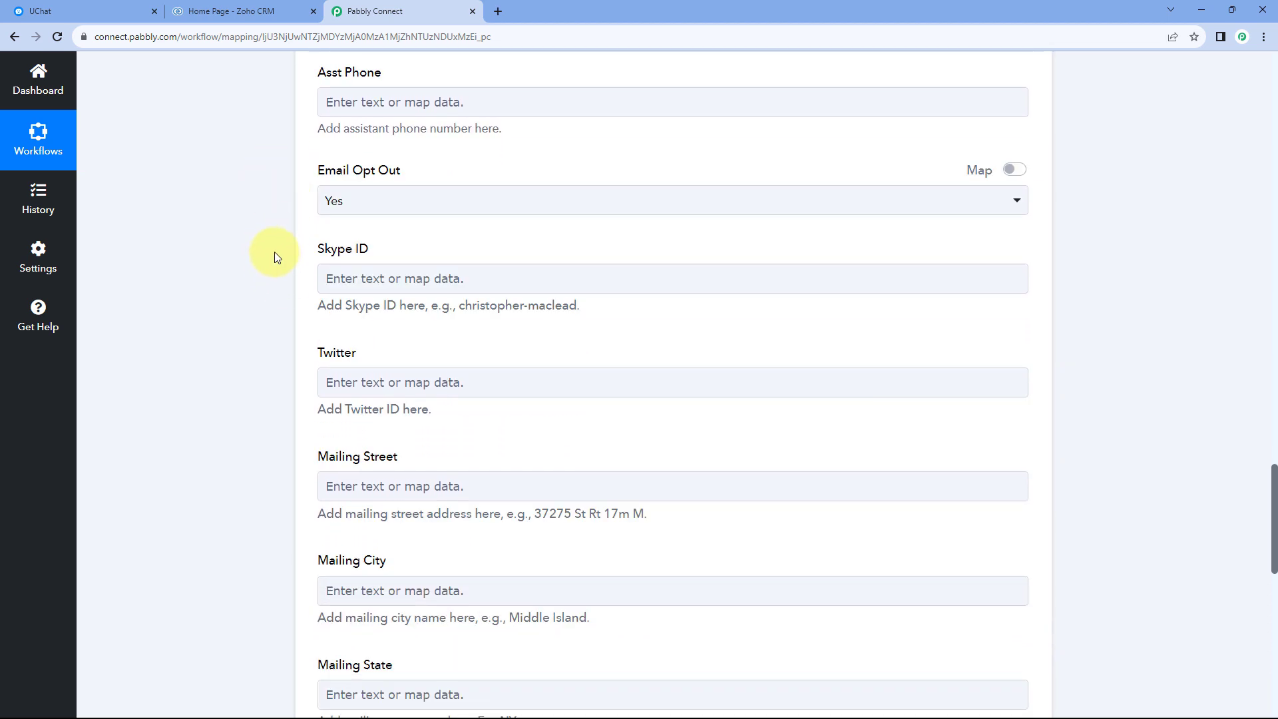
scroll(315, 220, up, 2)
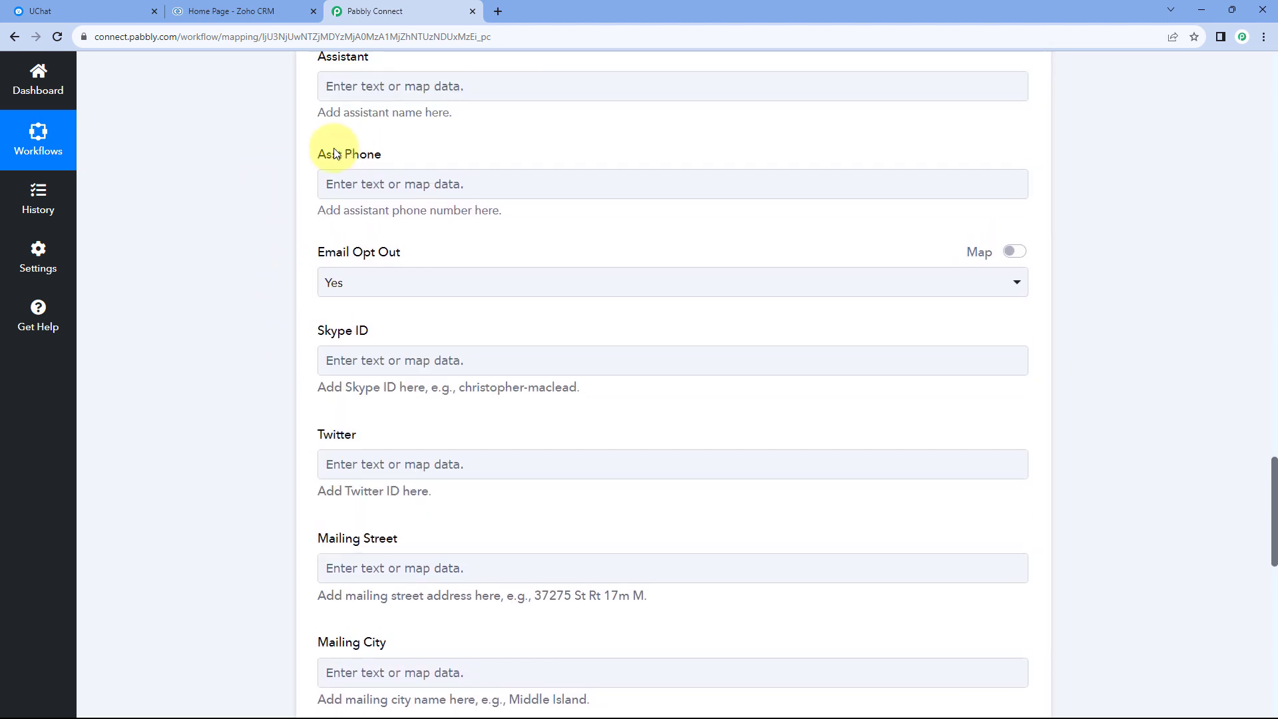
scroll(313, 233, down, 2)
scroll(297, 312, down, 9)
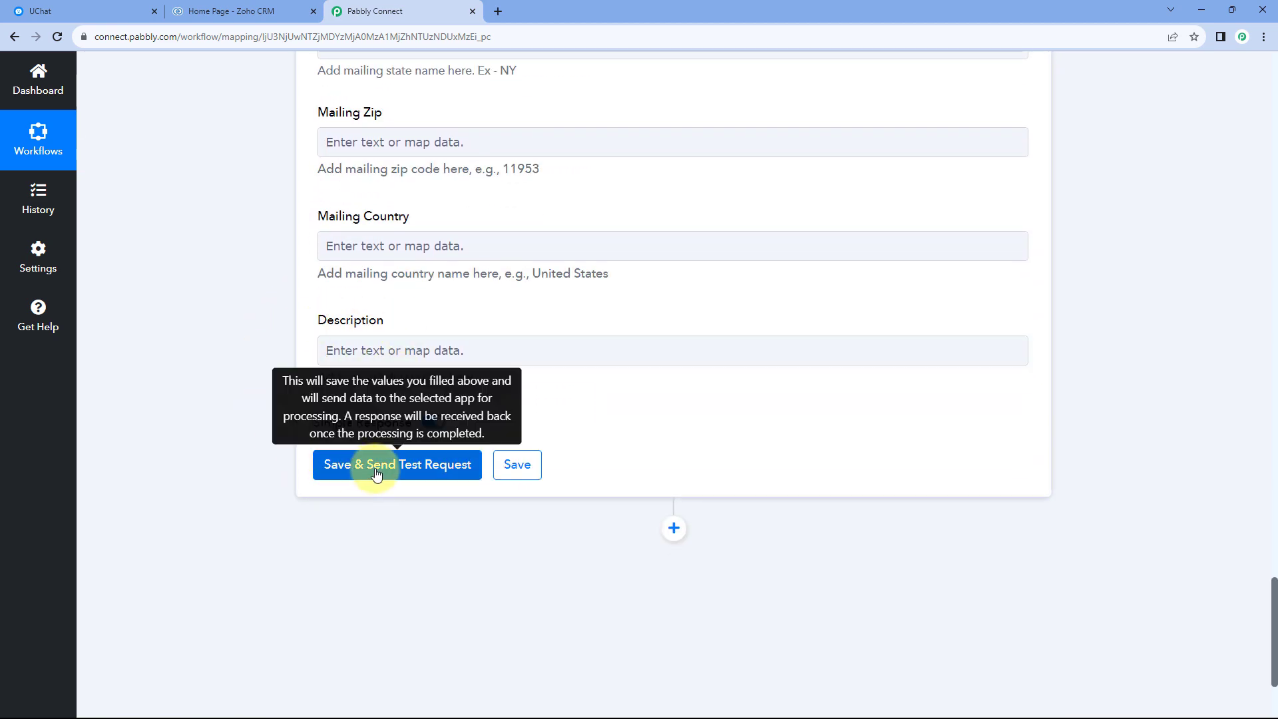
click(408, 466)
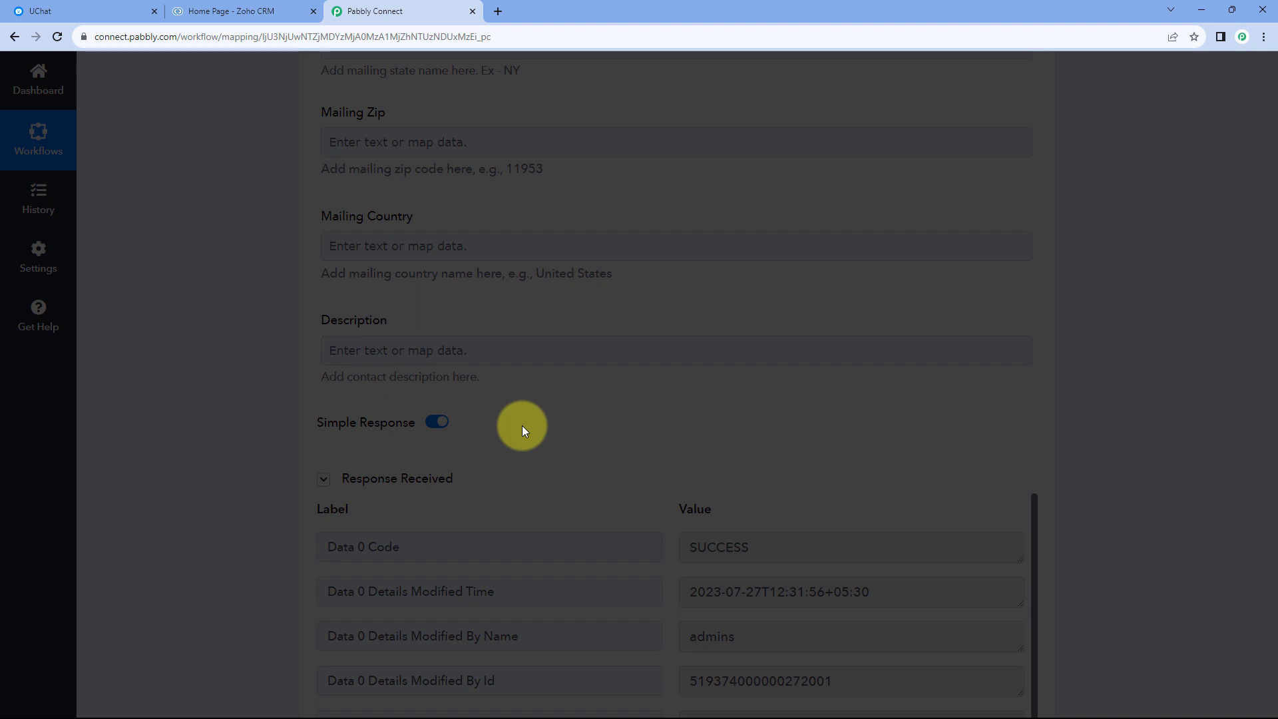
Review the Zoho CRM action's received response and the mapped contact fields.
scroll(522, 430, down, 3)
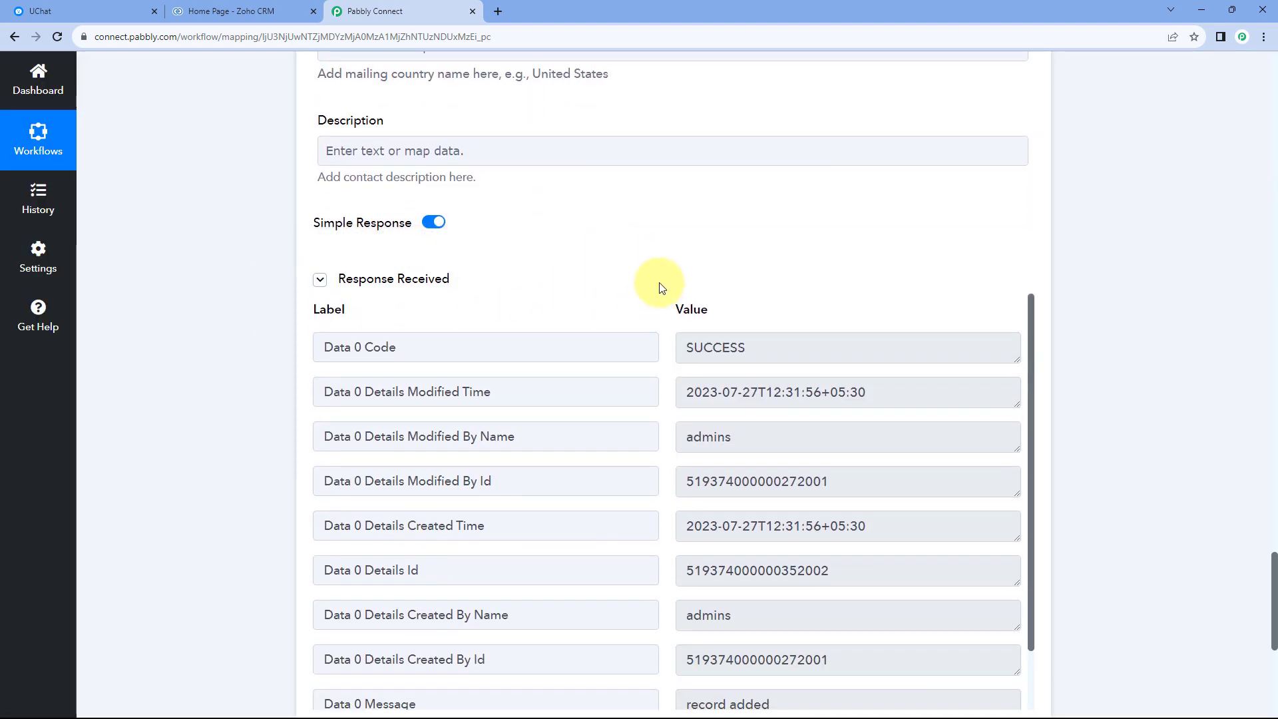
scroll(607, 282, up, 15)
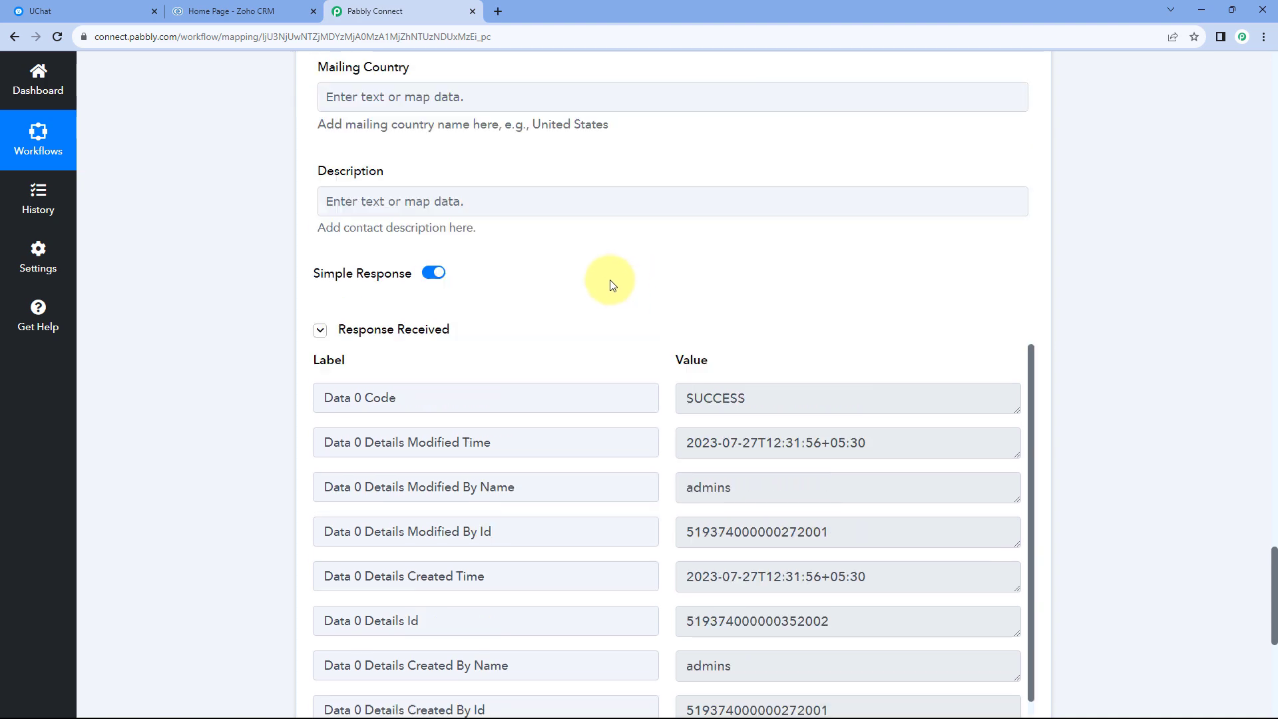
scroll(599, 294, up, 12)
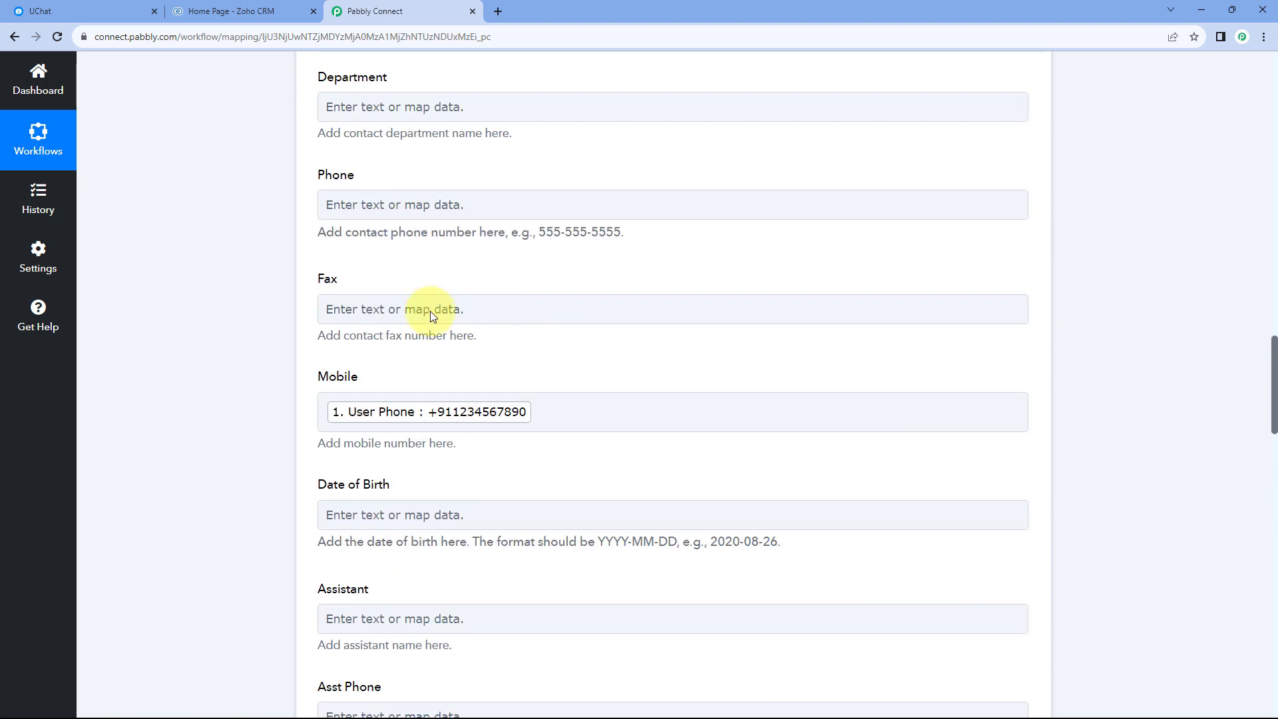
scroll(497, 307, up, 3)
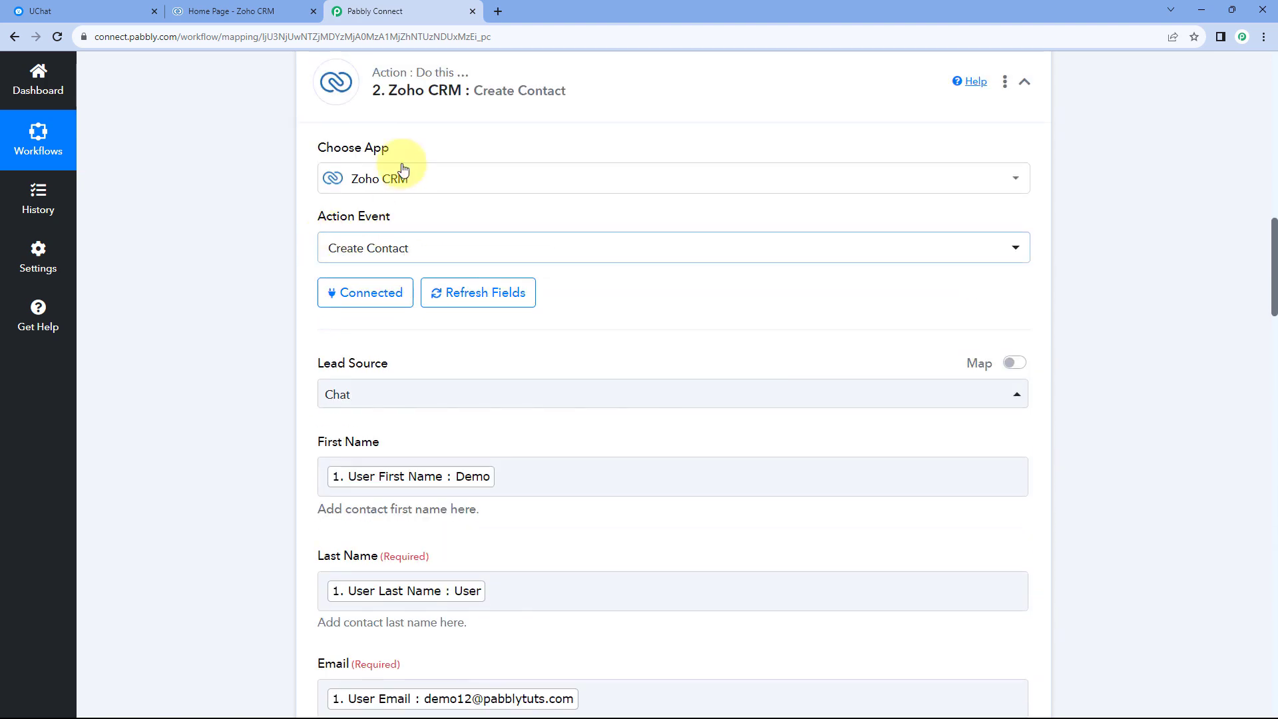
Open the newly added contact in Zoho CRM's Contacts and compare its details with the bot user listed in UChat.
click(100, 12)
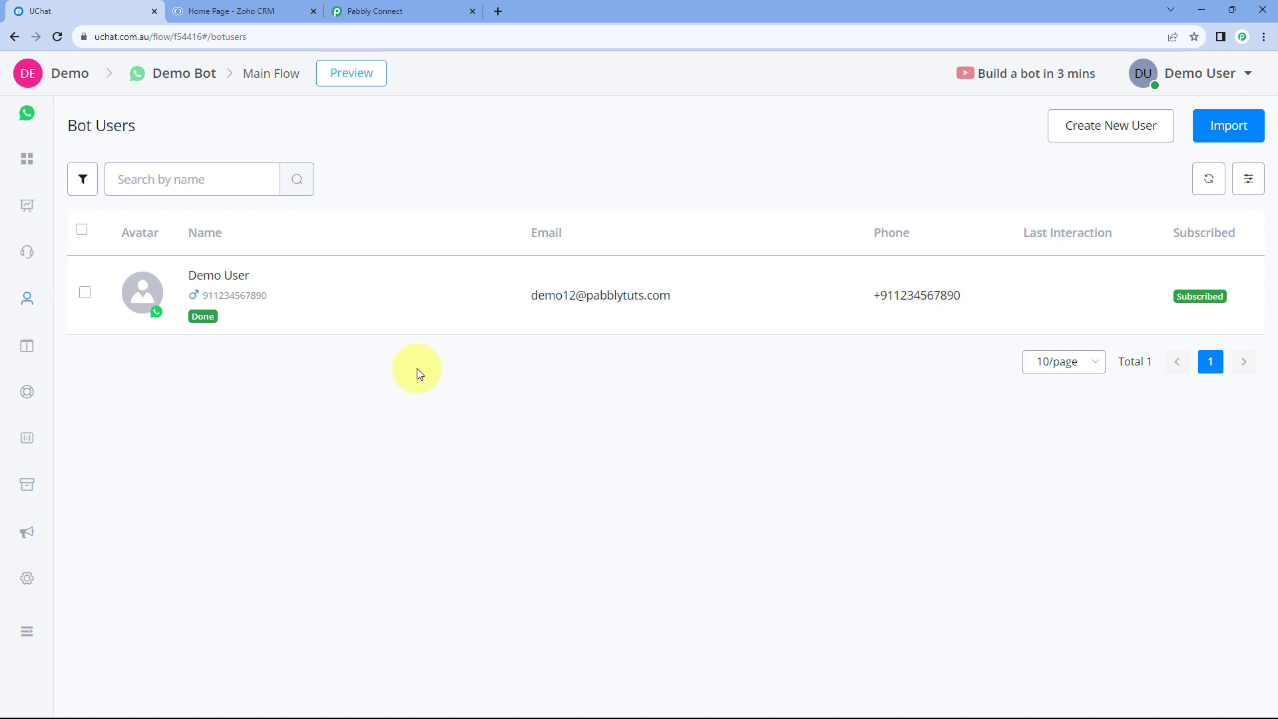
click(251, 11)
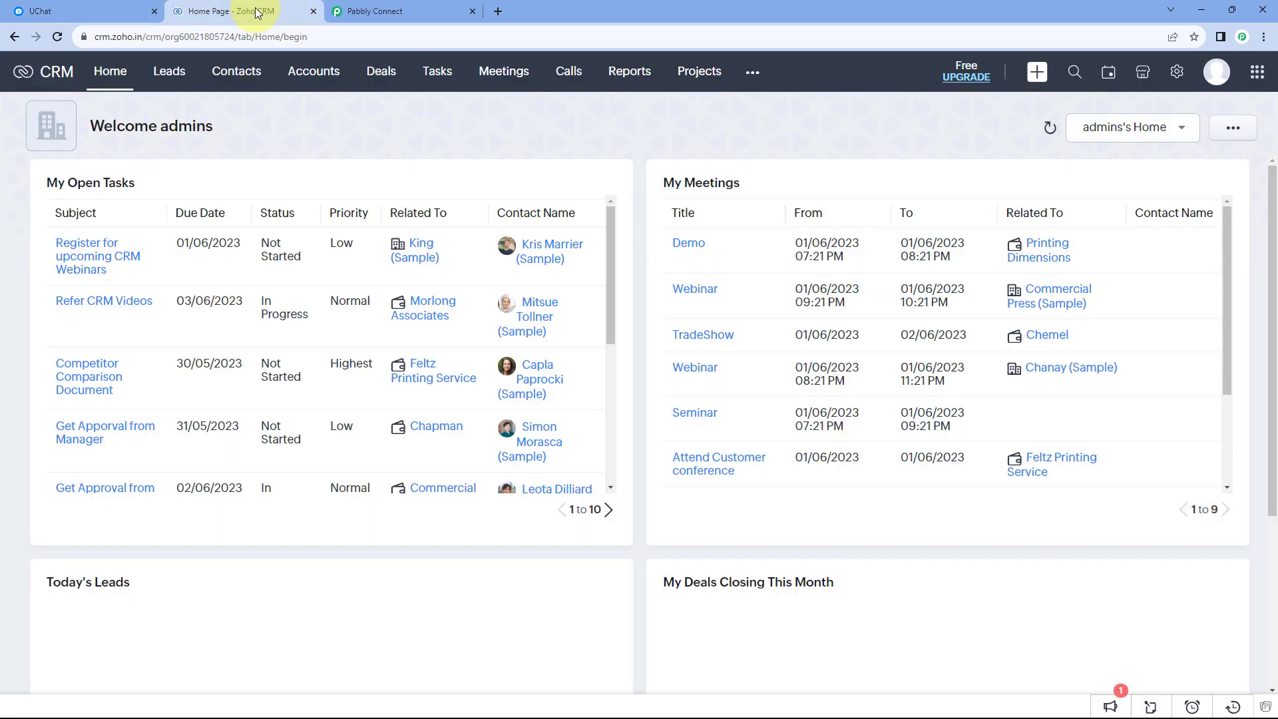
click(238, 79)
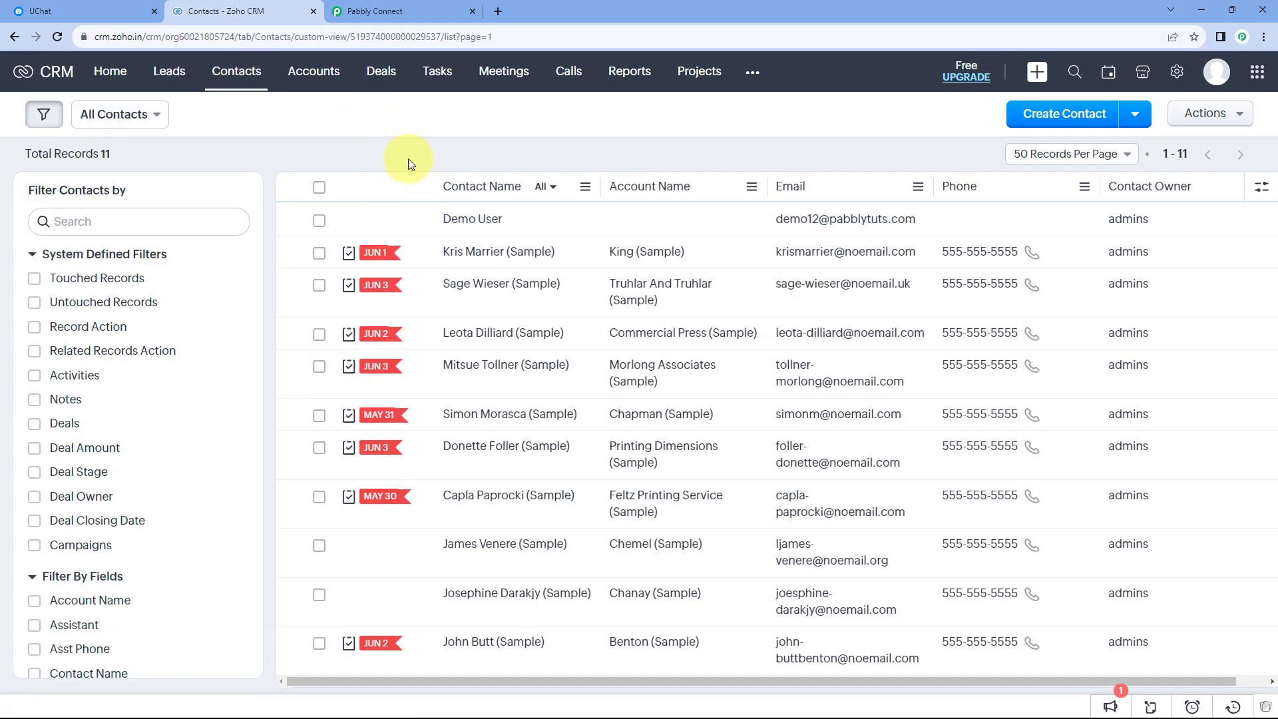
click(498, 219)
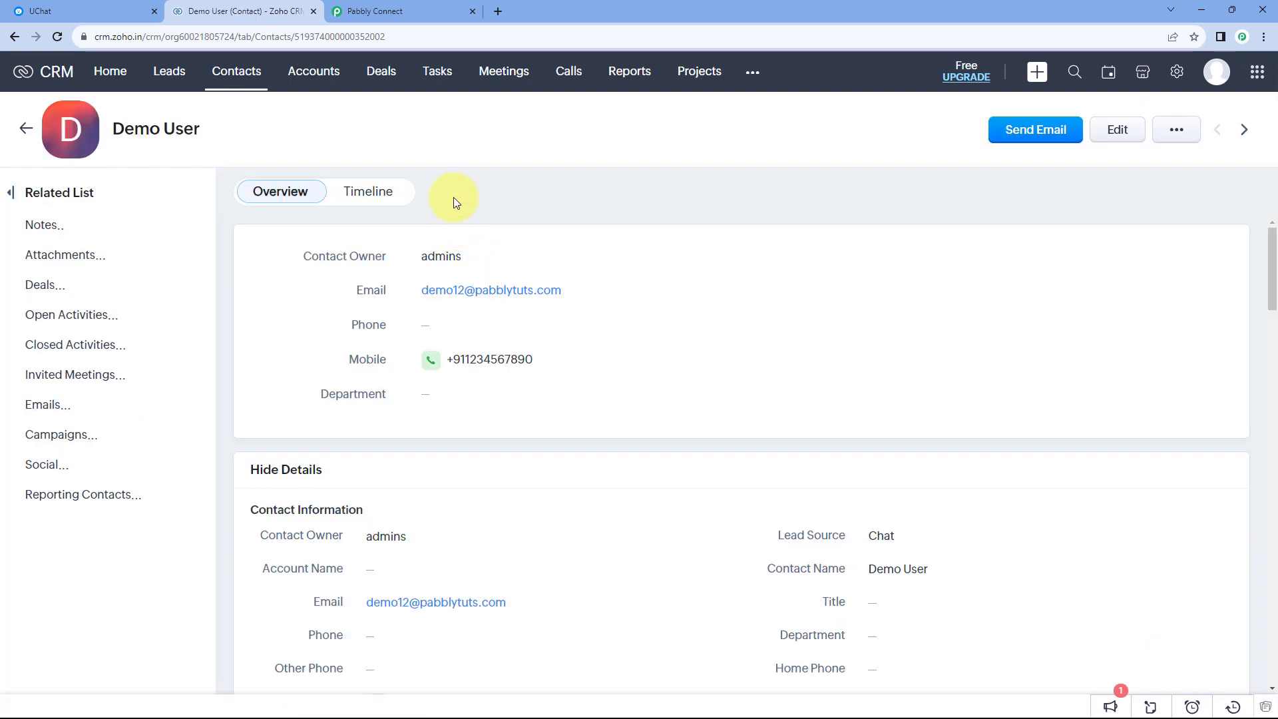
click(83, 11)
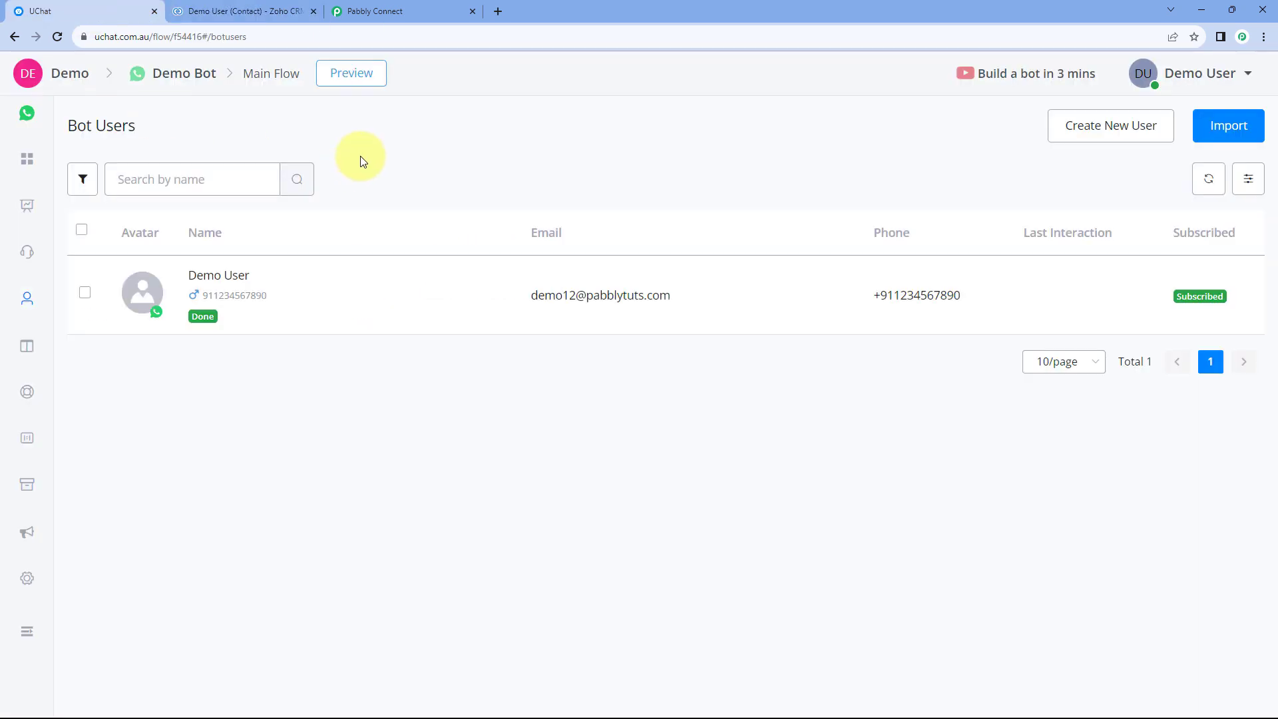
click(277, 12)
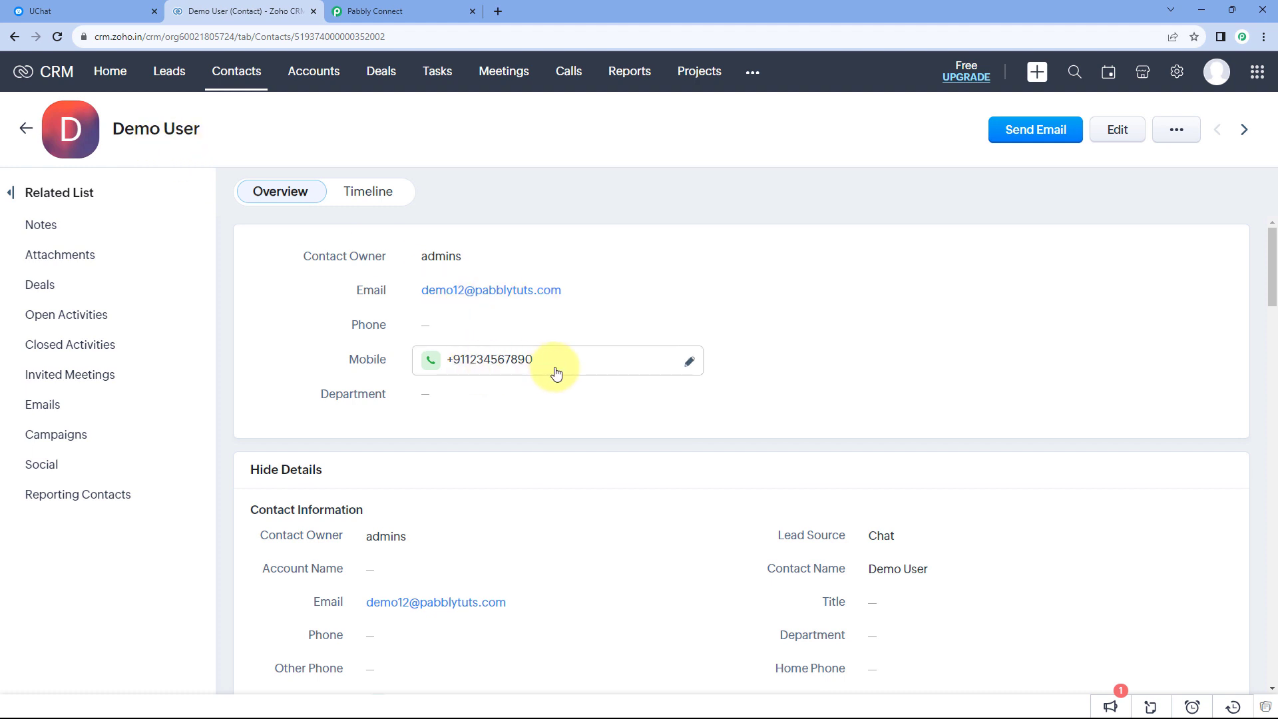
Return to Pabbly Connect and collapse the UChat trigger and Zoho CRM action steps of the workflow.
click(414, 9)
scroll(1119, 243, up, 1)
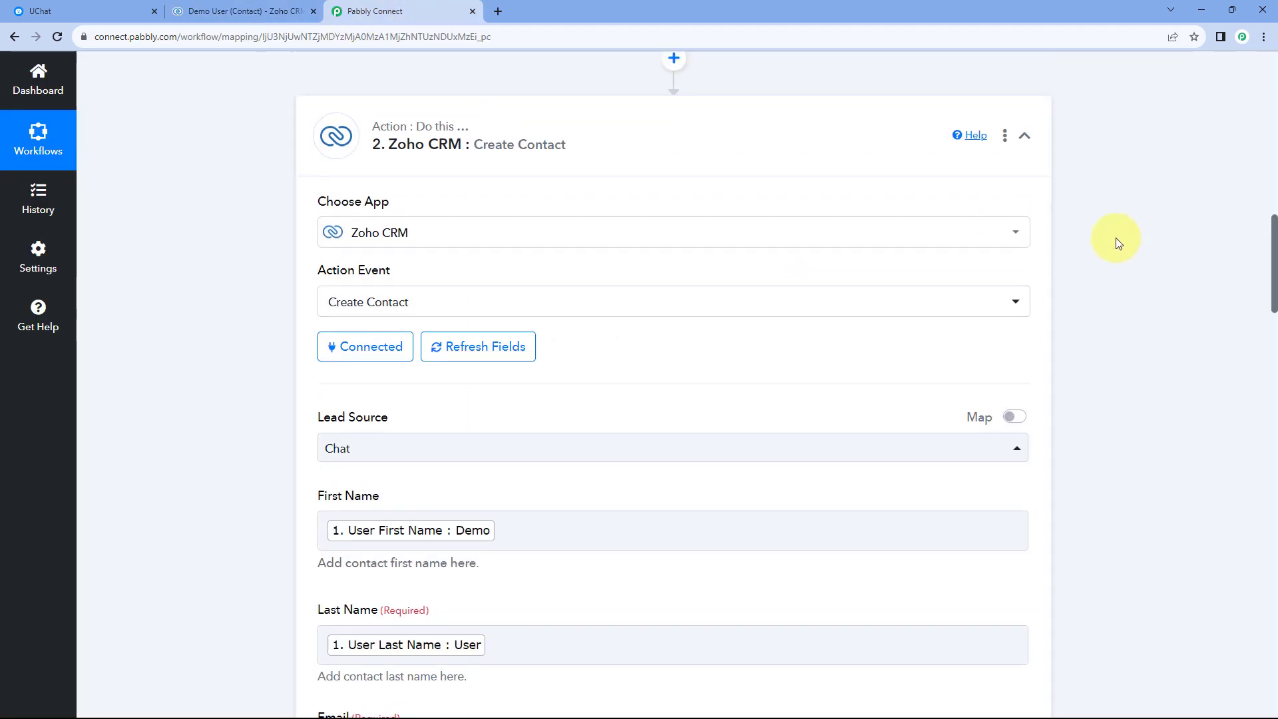
scroll(1116, 239, up, 15)
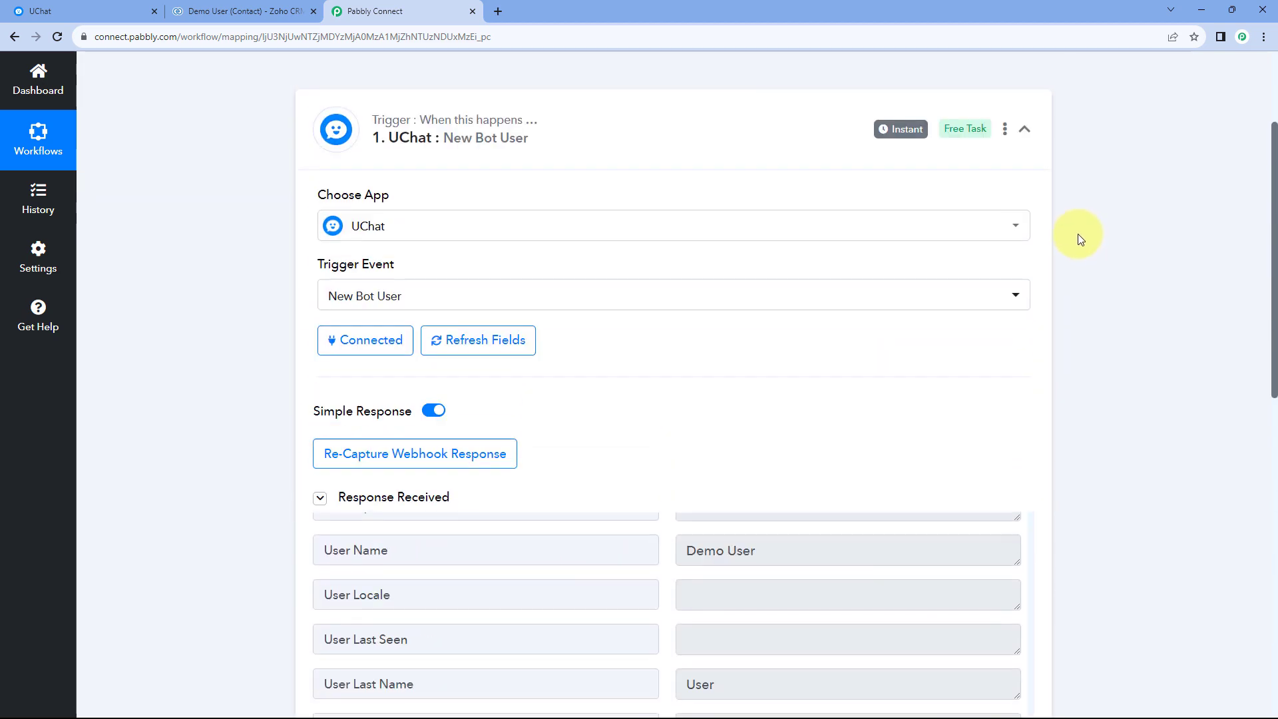
scroll(1065, 253, up, 2)
click(1025, 278)
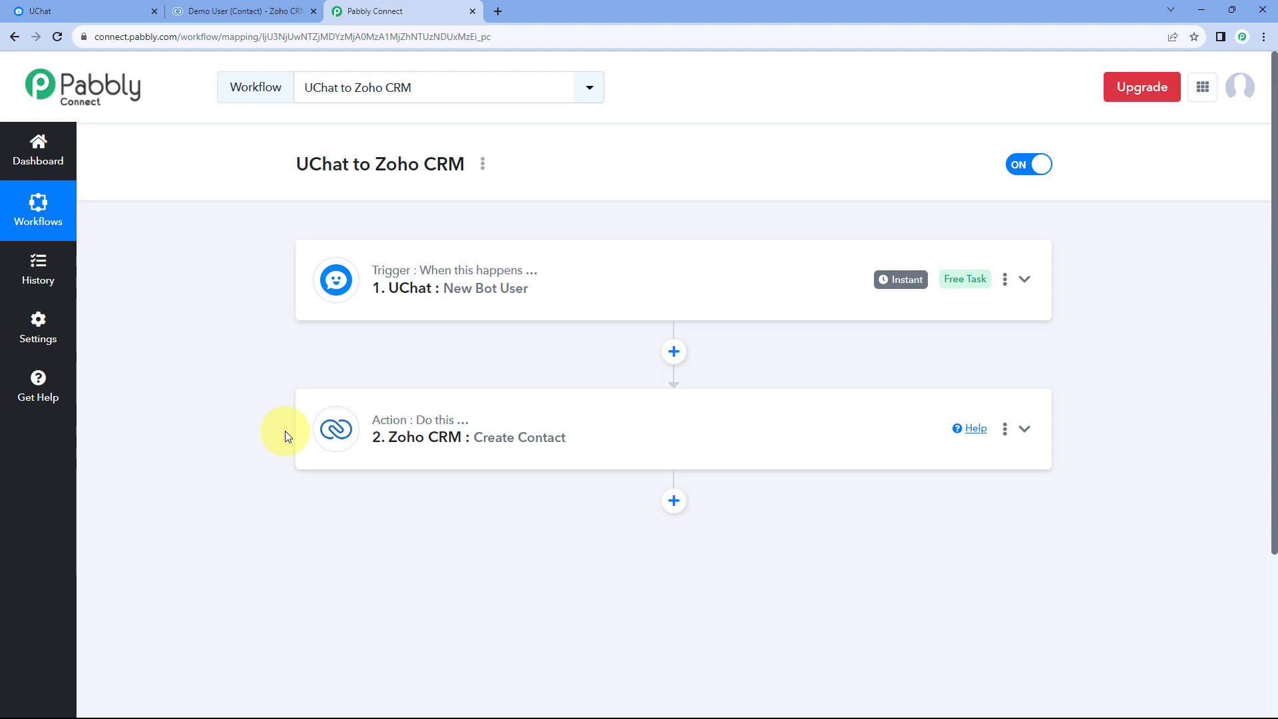
Switch to UChat, start creating a new bot user, and enter the user's first and last name.
click(80, 9)
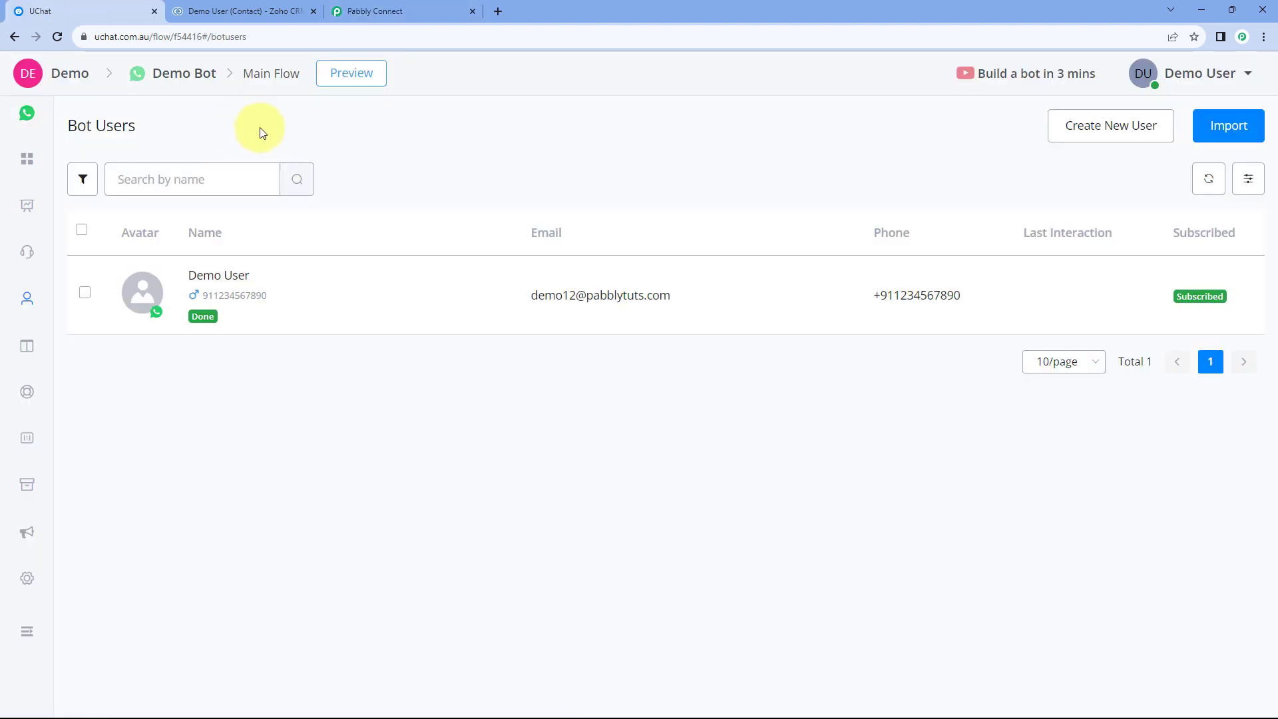
click(1096, 129)
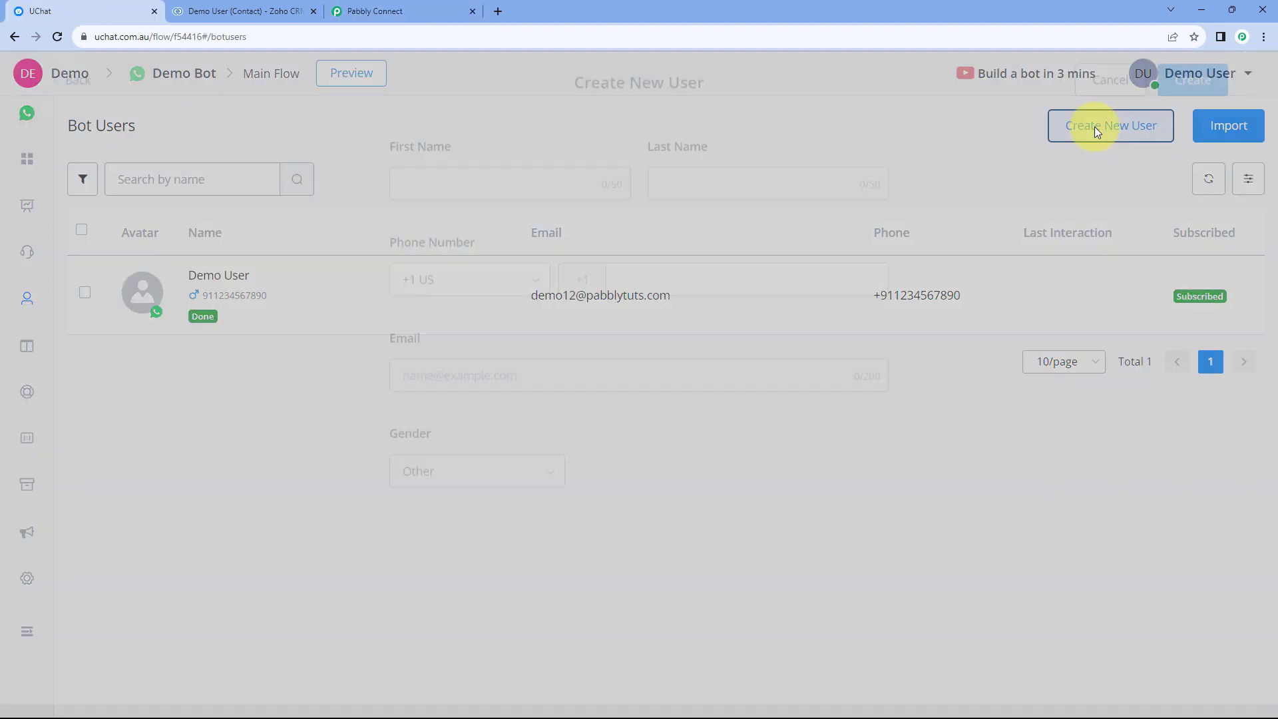
click(485, 192)
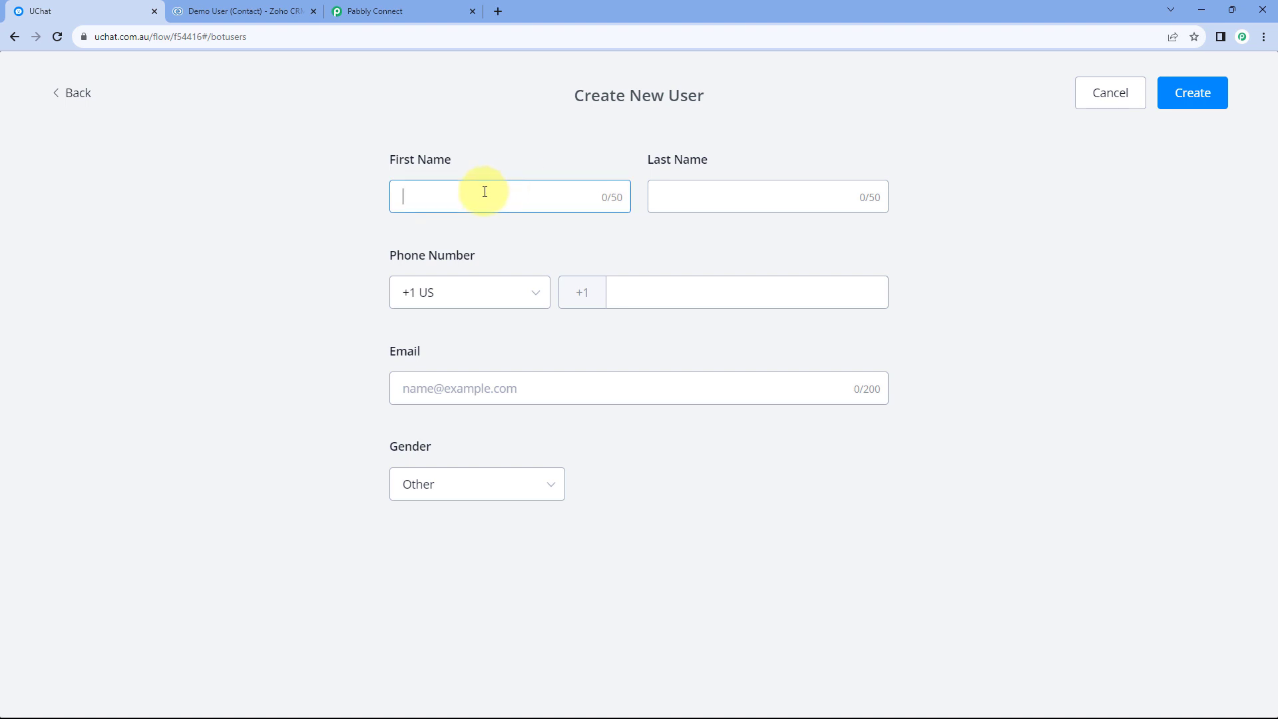
text(Test)
key(Tab)
text(Us)
Set the new user's phone country to India (+91) and enter the user's phone number and email address.
key(Tab)
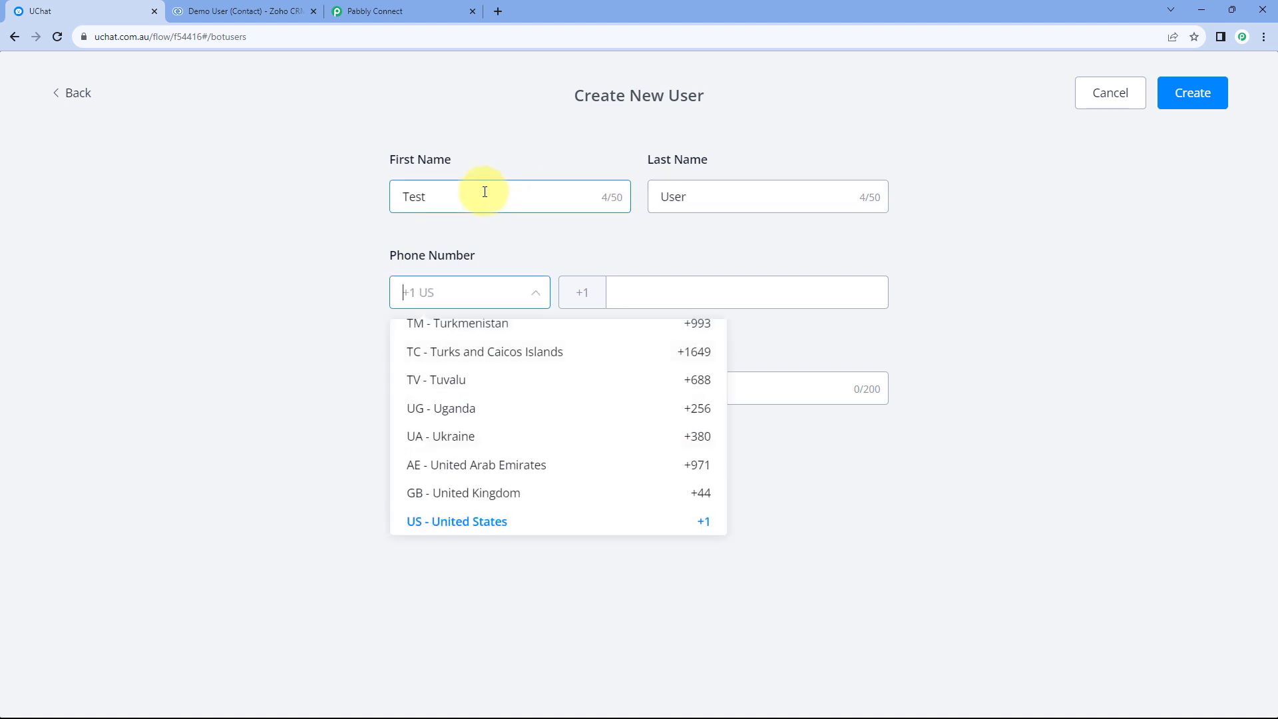
text(In)
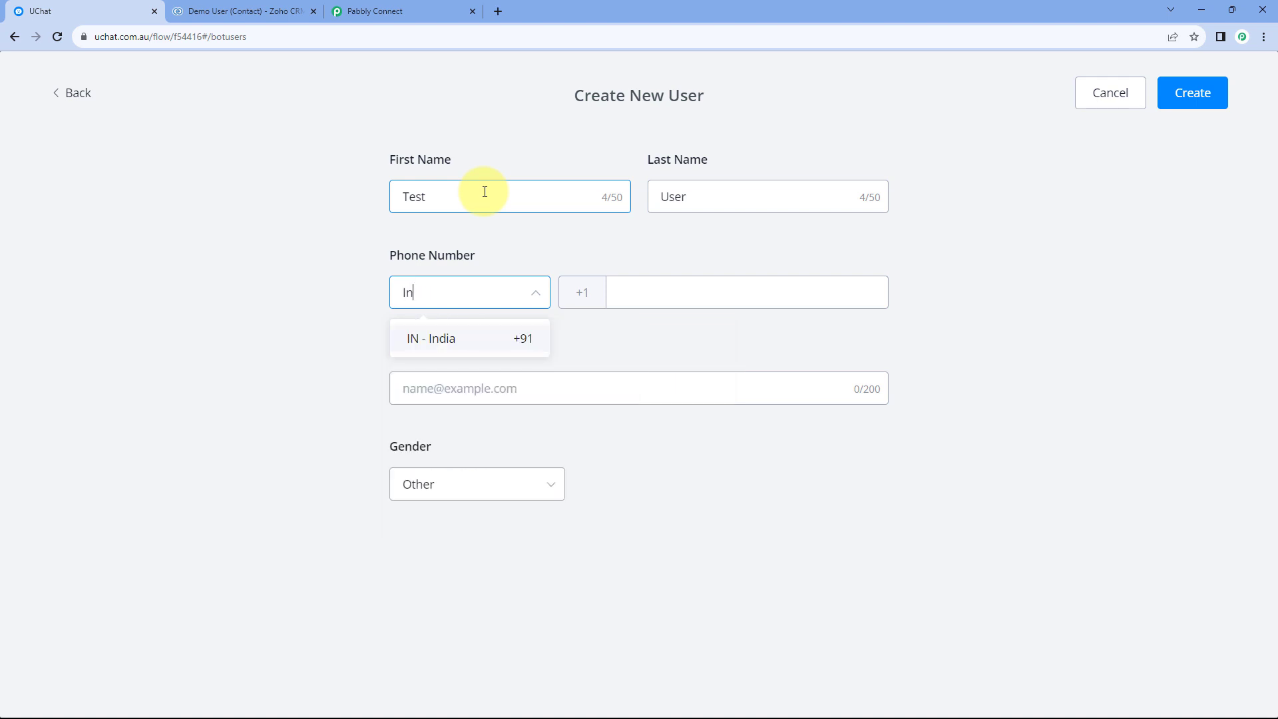
click(489, 341)
click(665, 291)
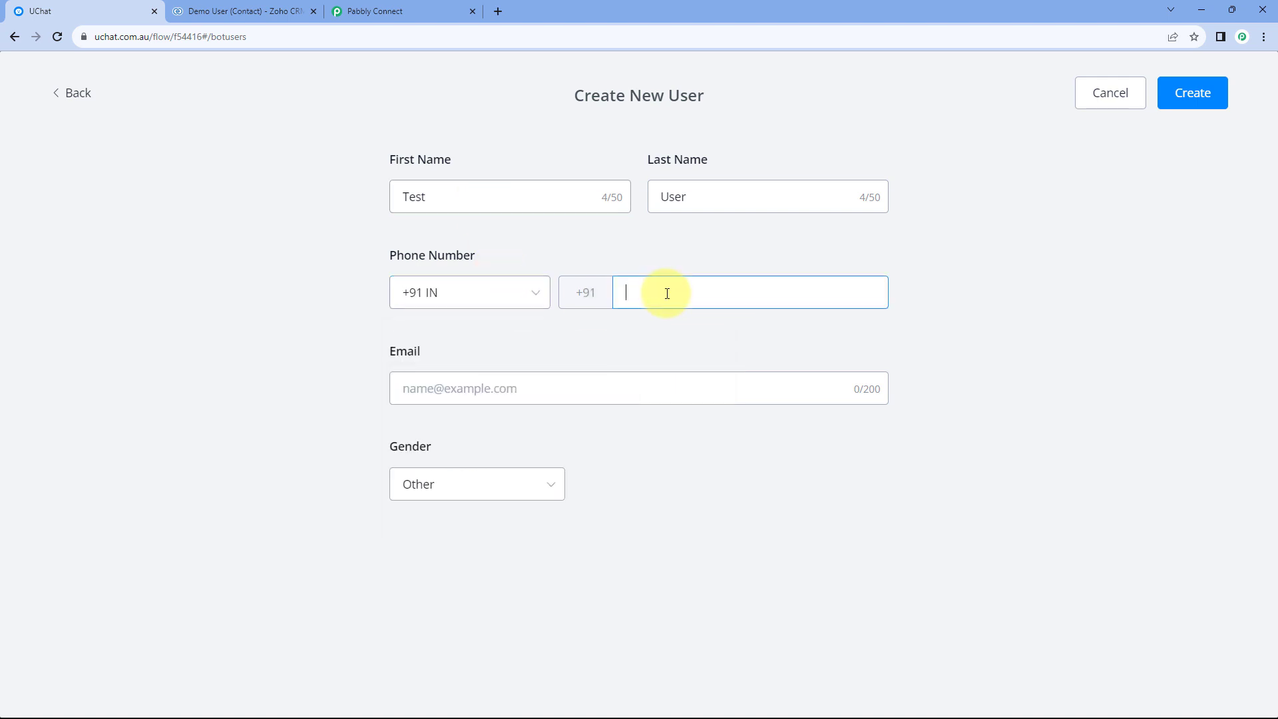
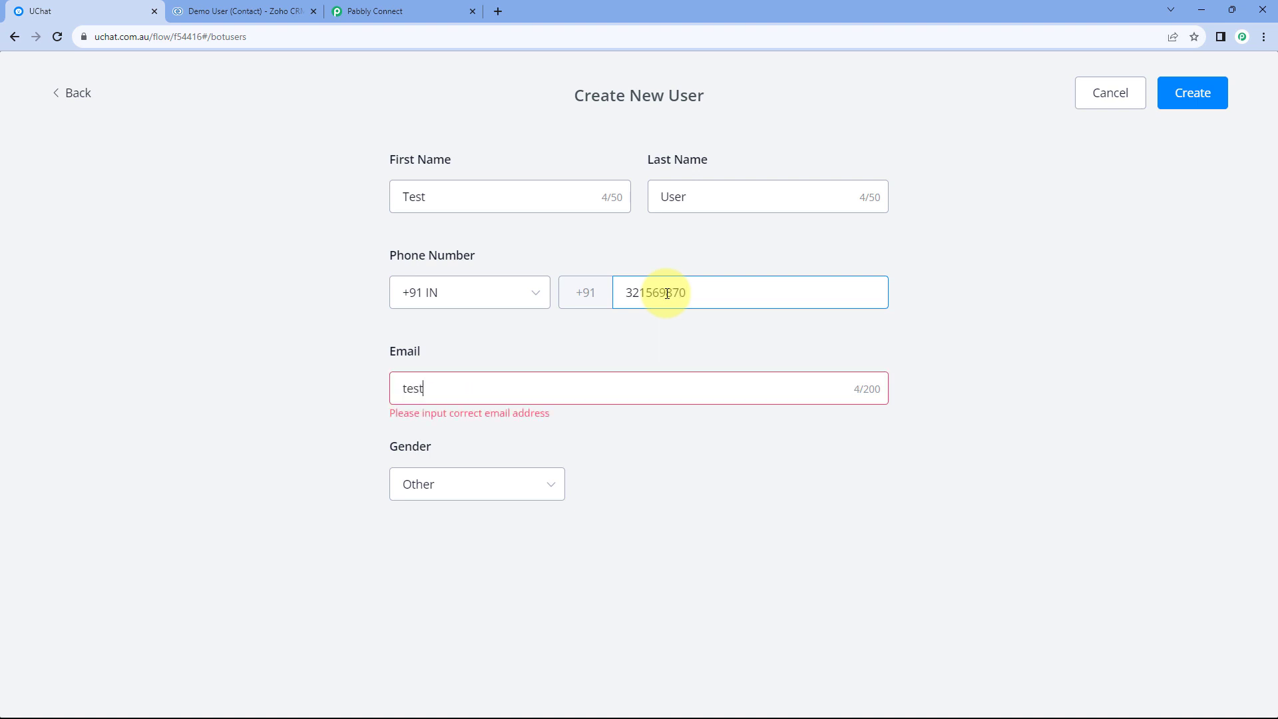
key(Tab)
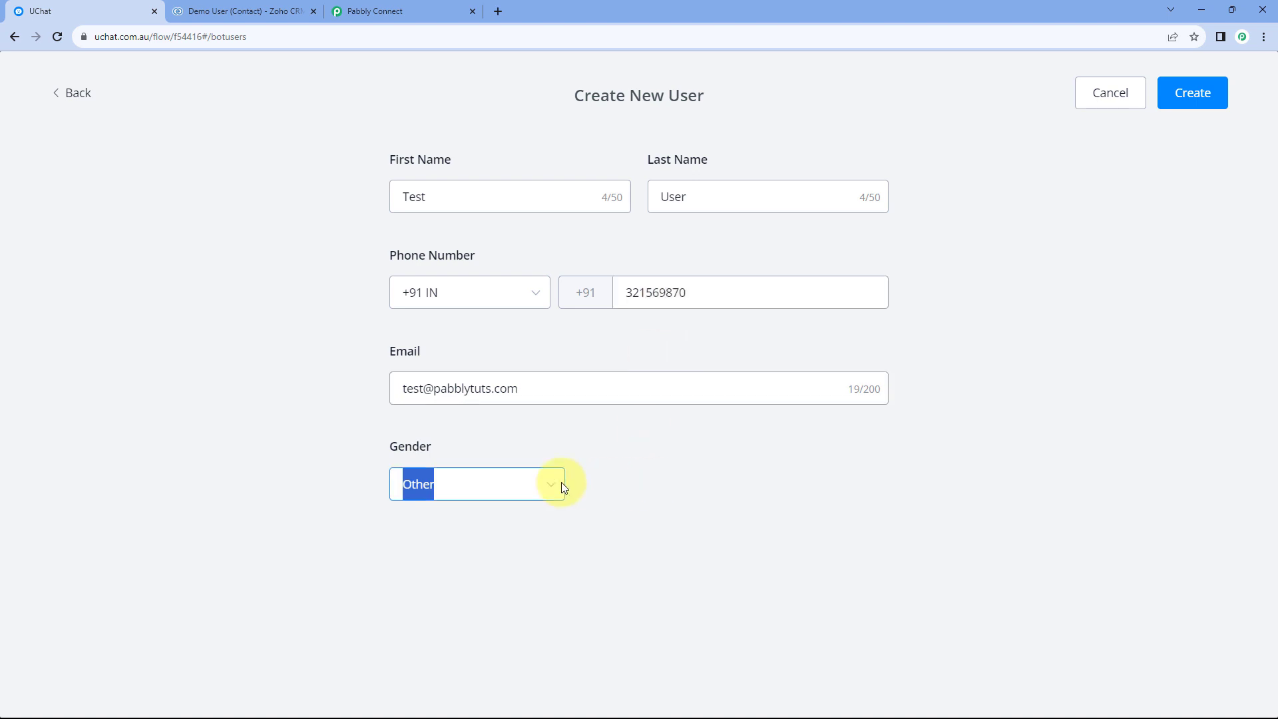
Set the user's gender to Female and create the bot user.
click(510, 485)
click(474, 565)
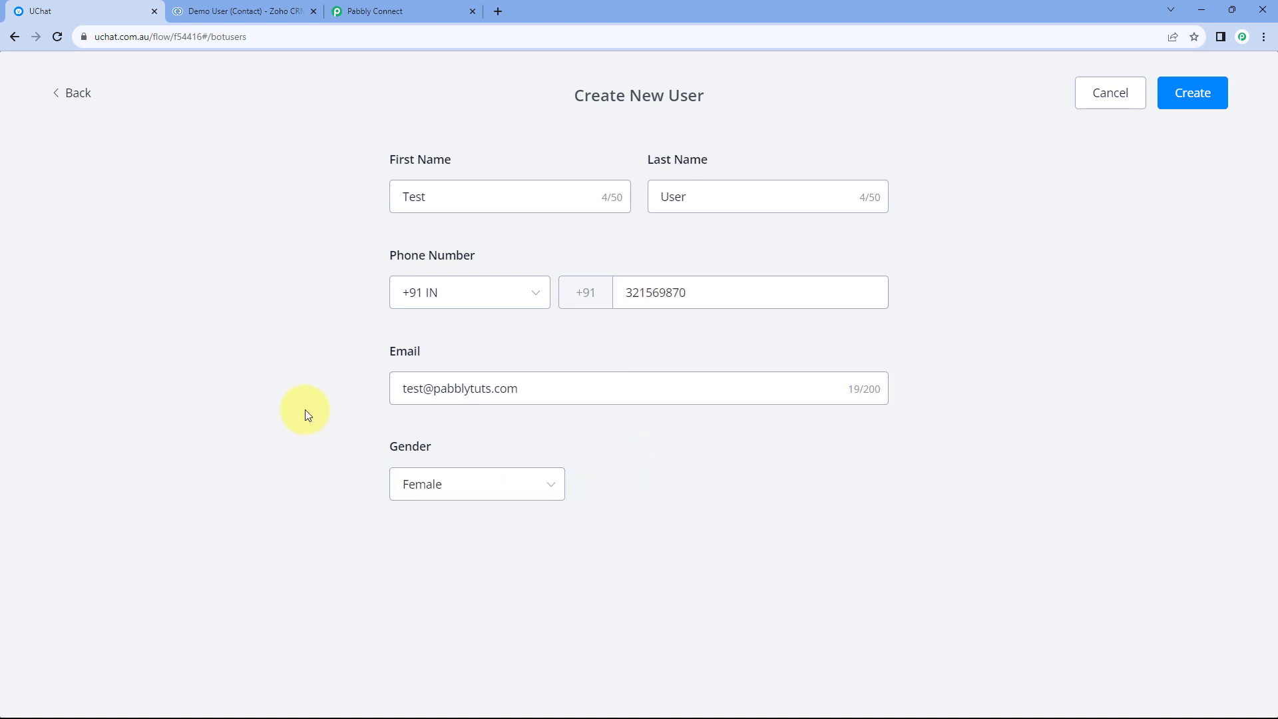
click(1198, 106)
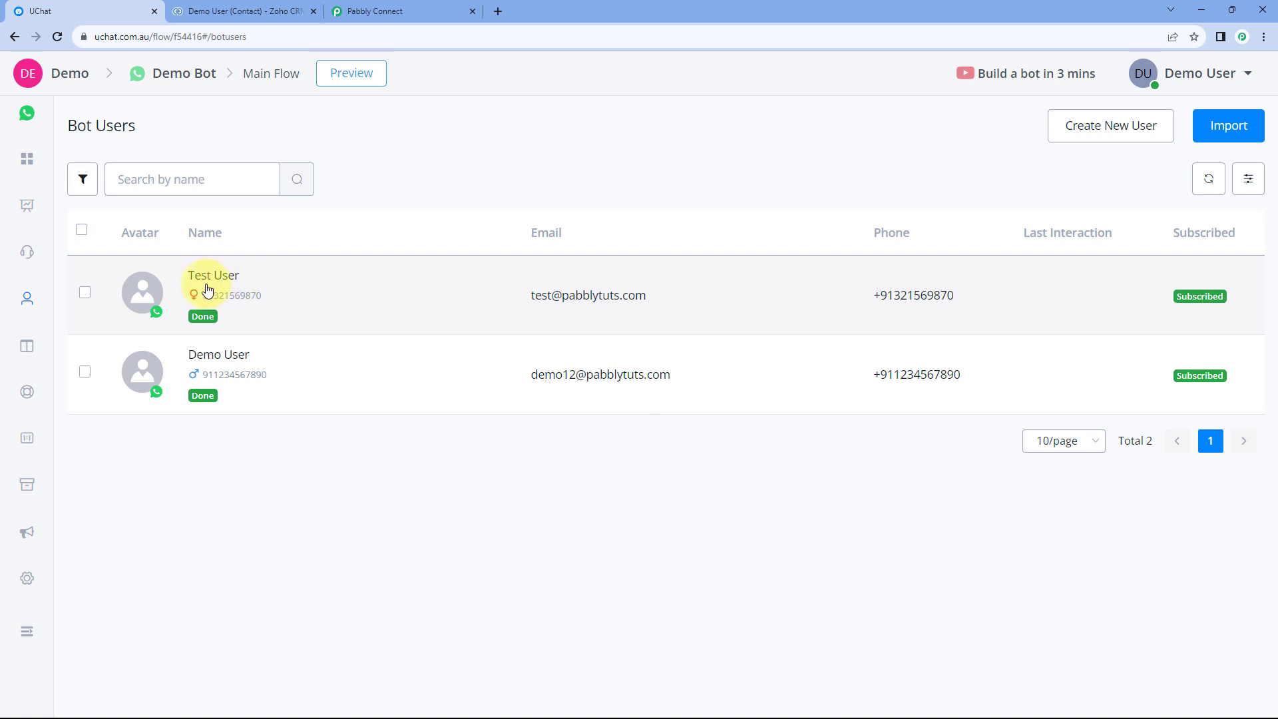
Switch to Zoho CRM, reload the Contacts list, and open the contact added for the new bot user.
mouse_move(230, 278)
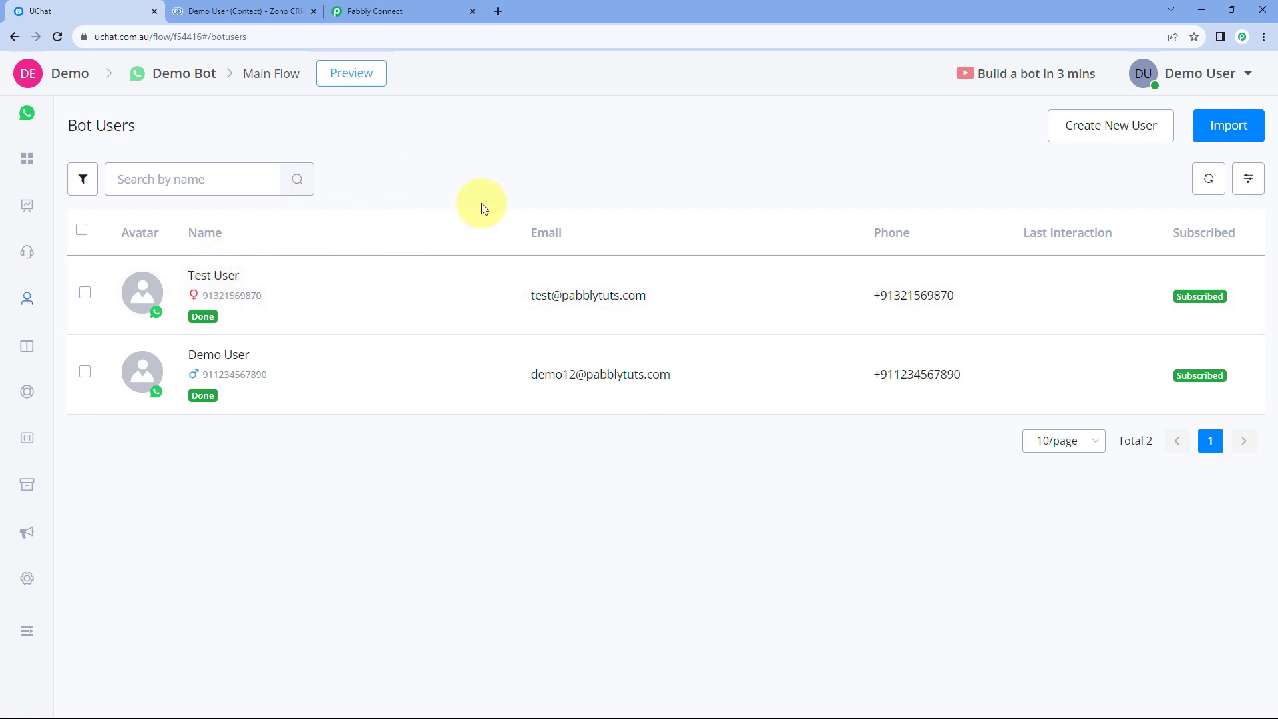
click(244, 11)
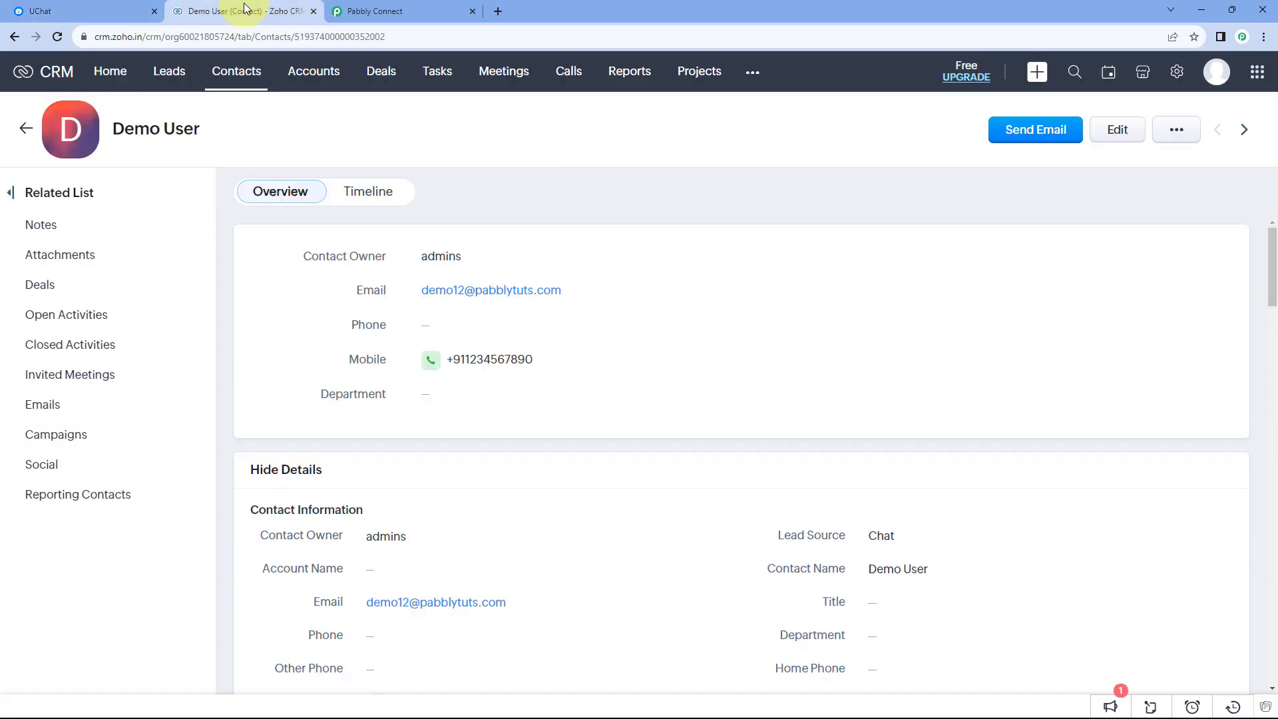
click(235, 73)
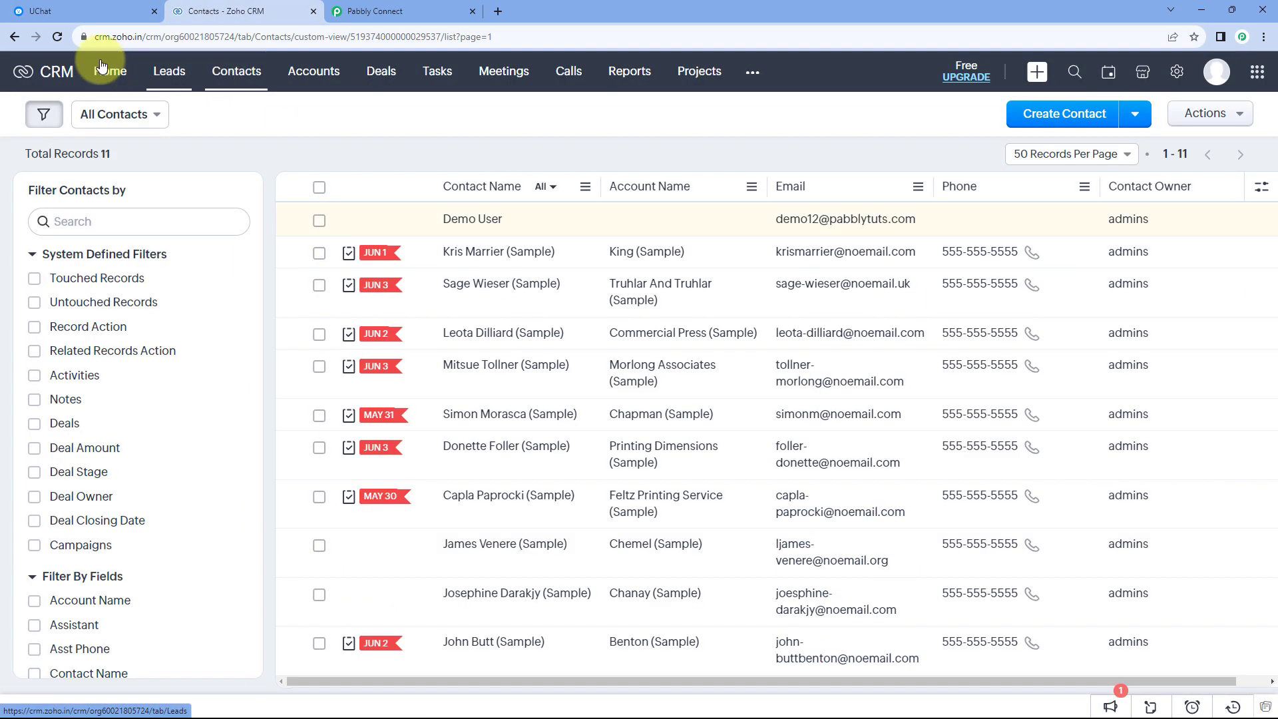
click(57, 37)
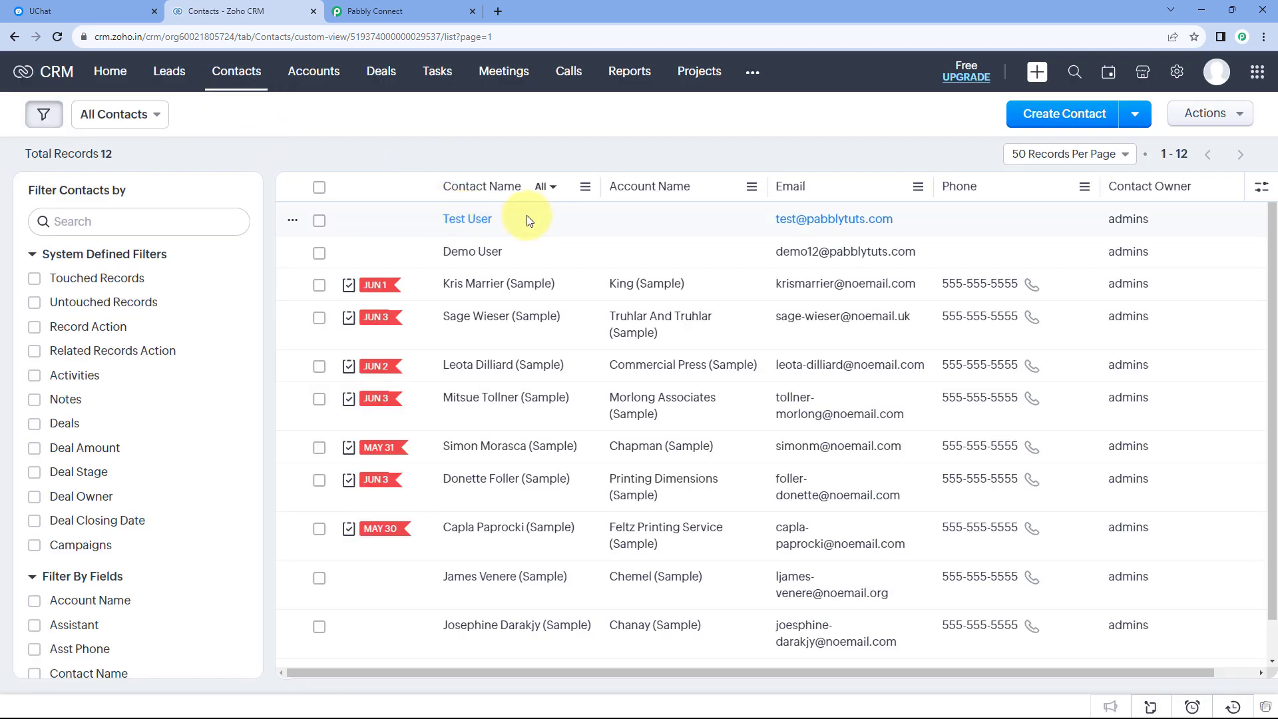
click(478, 226)
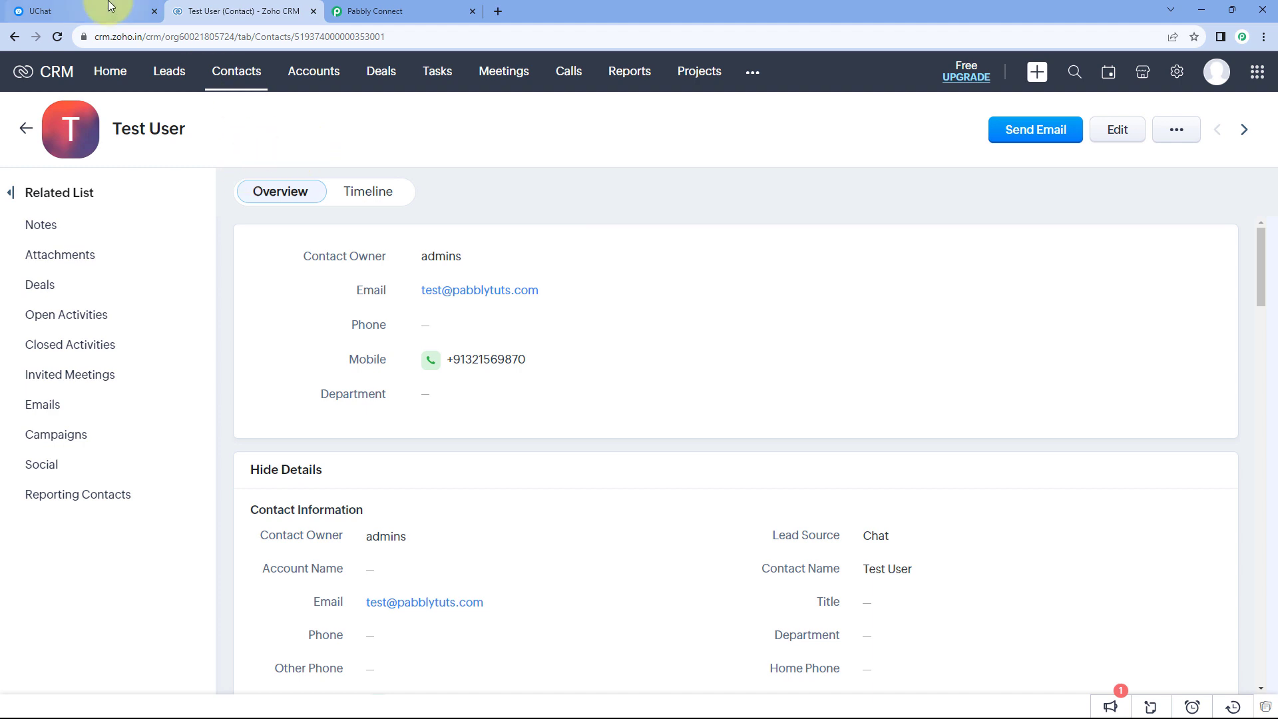
Compare the new contact's details with the bot user in UChat, and return to the Pabbly Connect workflow.
click(120, 10)
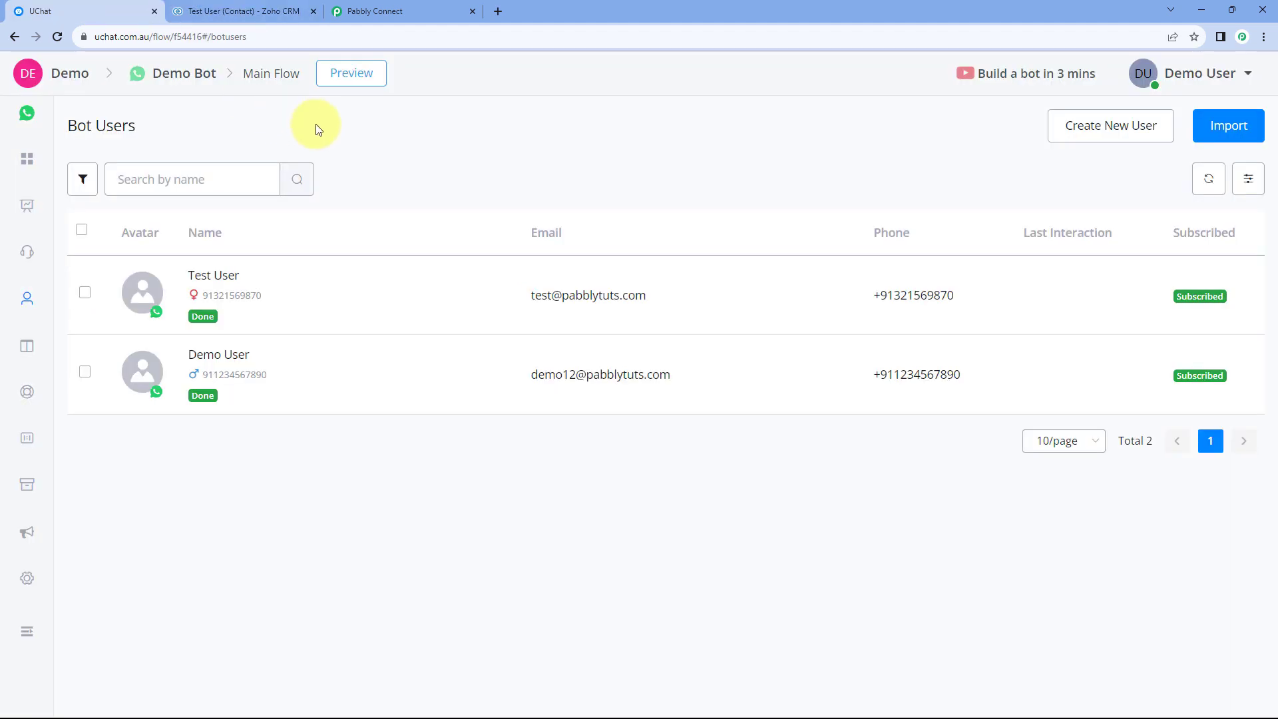
click(239, 16)
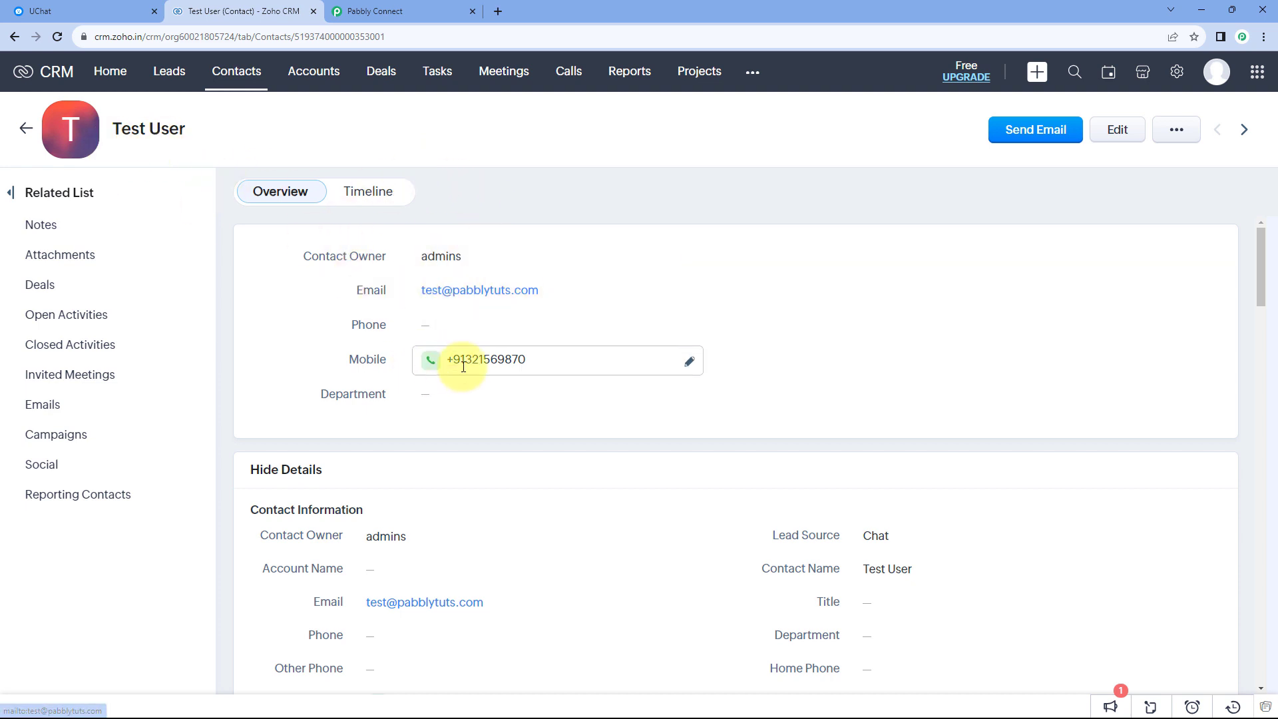
click(404, 8)
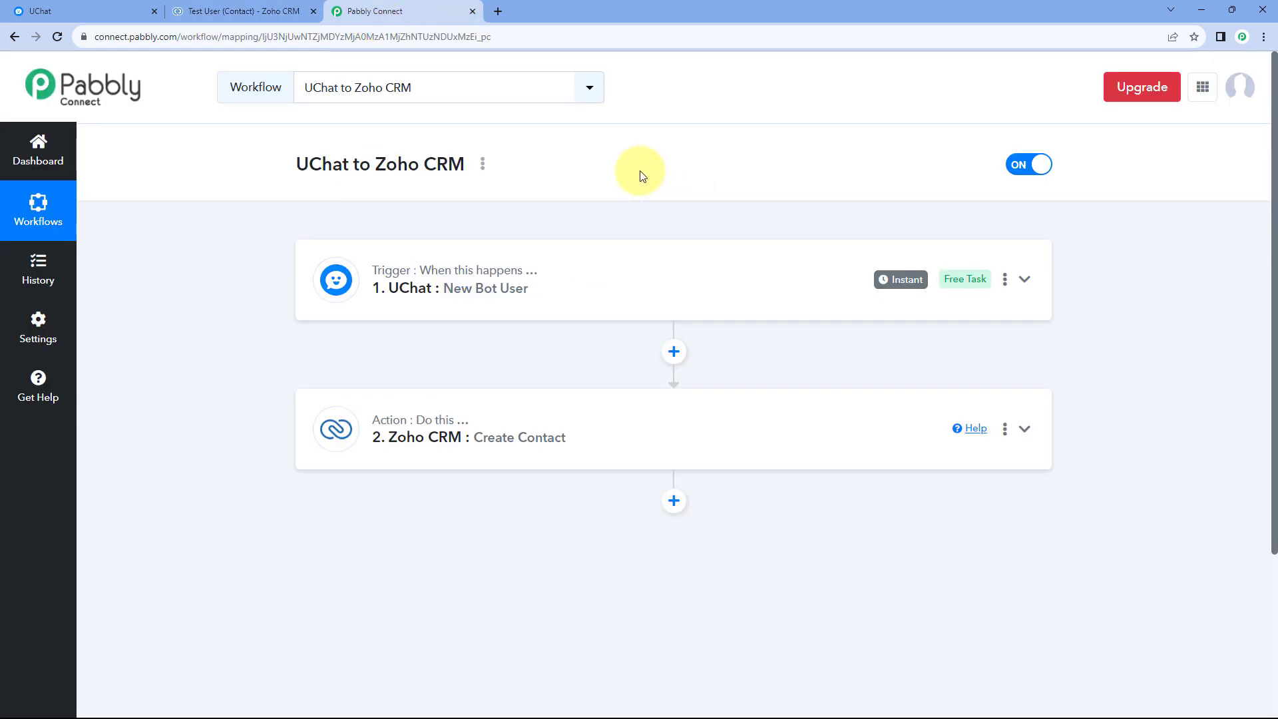